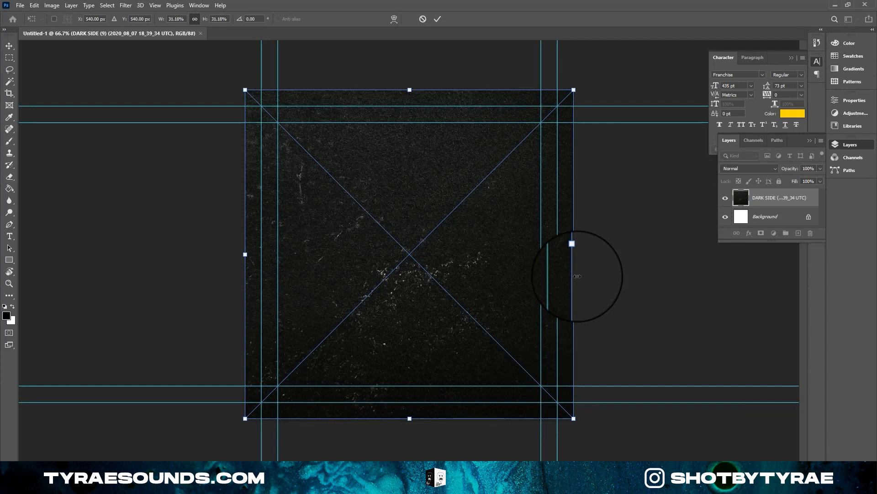
Confirm the placed DARK SIDE texture at its scaled size over the canvas.
{"action": "key", "text": "Return"}
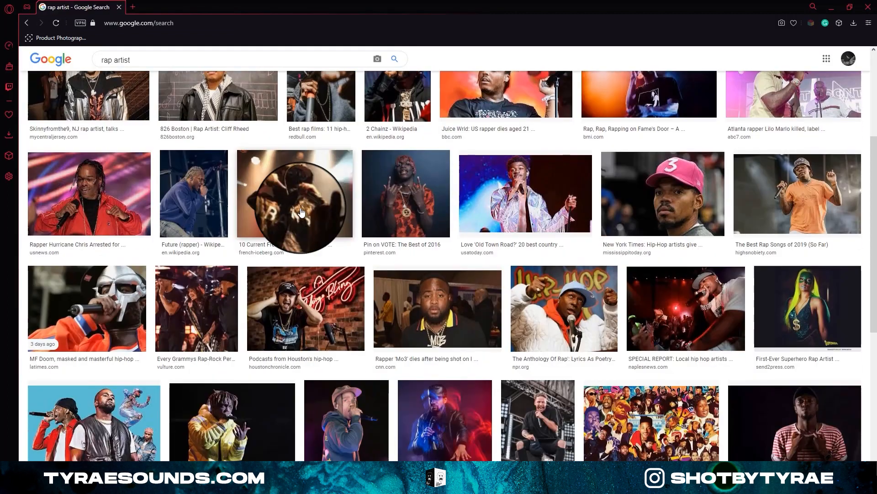
In the browser, filter the "rap artist" Google image results to the Large size.
{"action": "scroll", "coordinate": [516, 374], "scroll_direction": "up", "scroll_amount": 3}
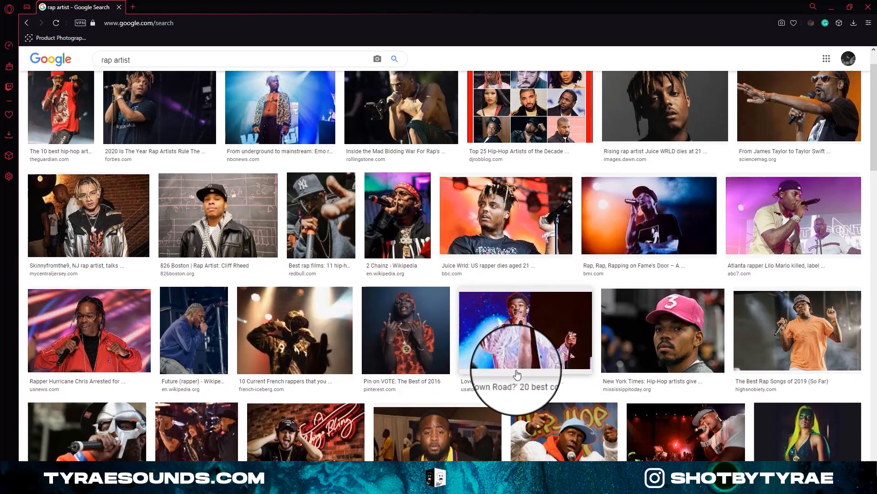
{"action": "scroll", "coordinate": [517, 374], "scroll_direction": "up", "scroll_amount": 1}
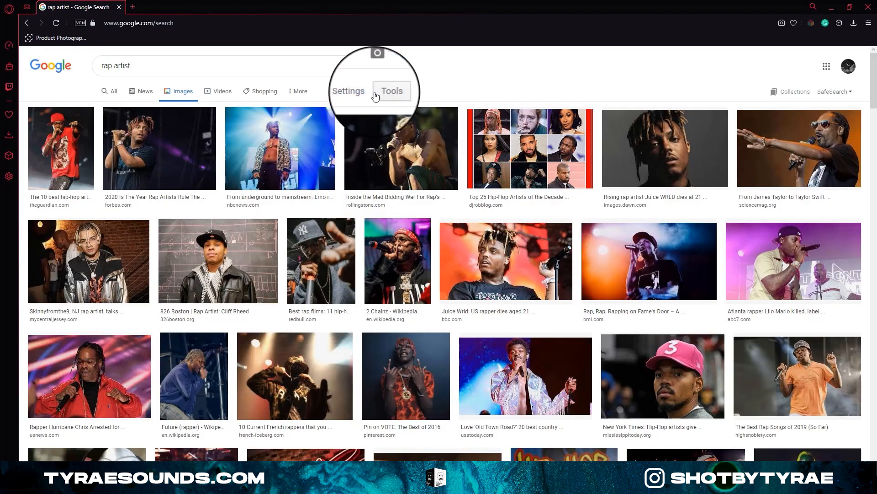
{"action": "left_click", "coordinate": [390, 91]}
{"action": "left_click", "coordinate": [106, 108]}
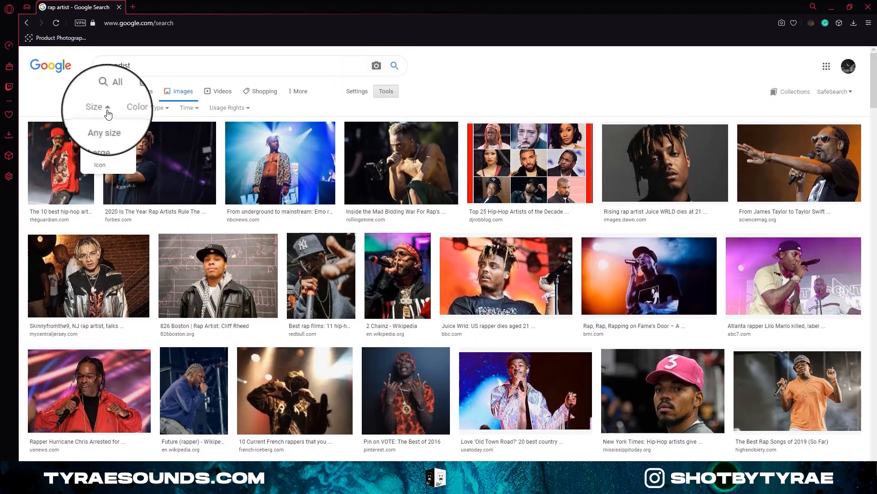
{"action": "left_click", "coordinate": [99, 137]}
{"action": "scroll", "coordinate": [380, 344], "scroll_direction": "down", "scroll_amount": 1}
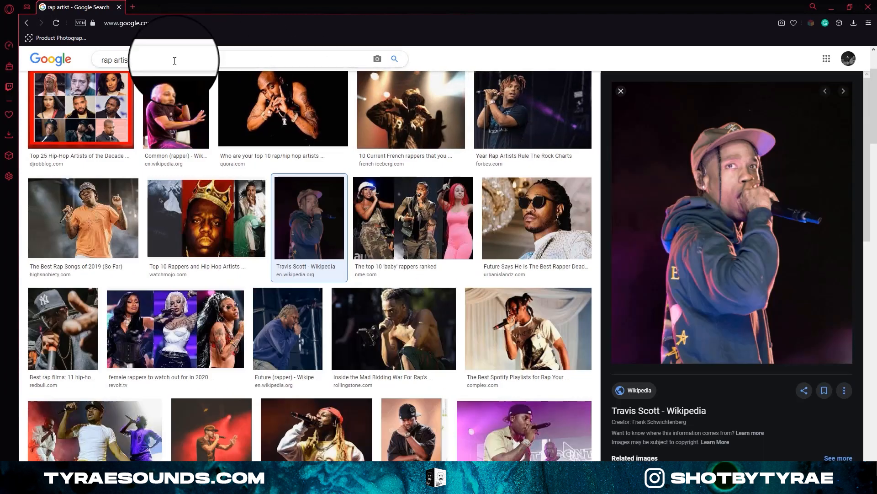
Replace the image search query with "travis scott" and run the search.
{"action": "left_click_drag", "start_coordinate": [174, 60], "coordinate": [37, 59]}
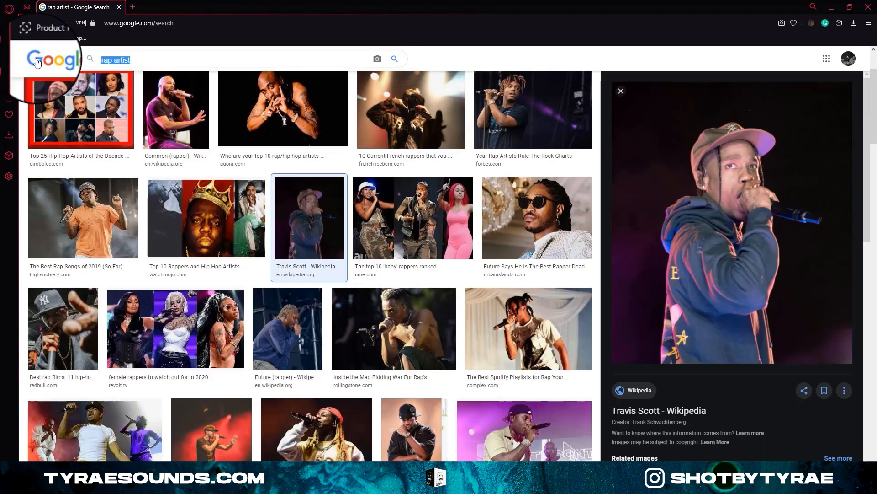
{"action": "type", "text": "travis sc"}
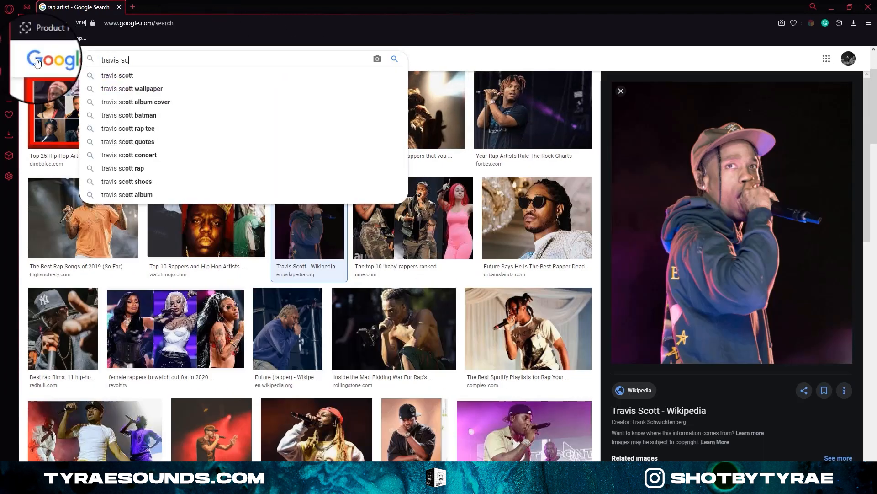
{"action": "type", "text": "ott"}
{"action": "key", "text": "Return"}
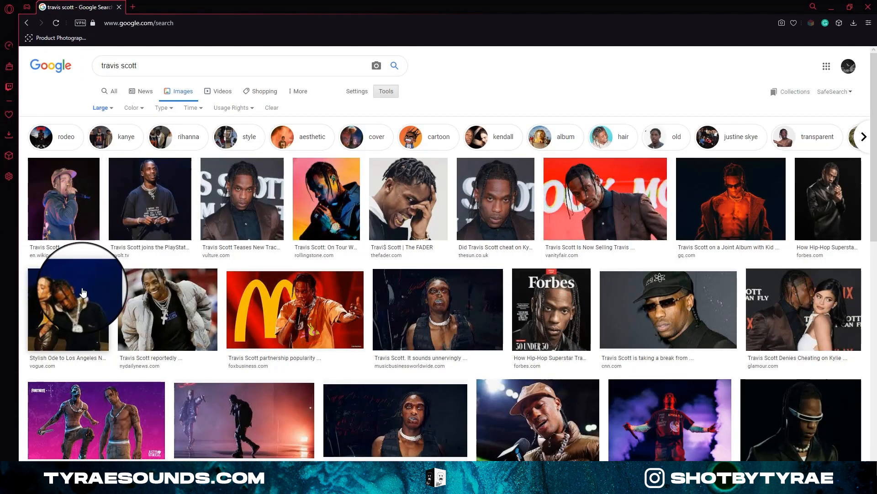
Open The Fader's Travis Scott portrait, with his hand over his face, as a full-size image in a new tab.
{"action": "left_click", "coordinate": [402, 224]}
{"action": "right_click", "coordinate": [709, 285]}
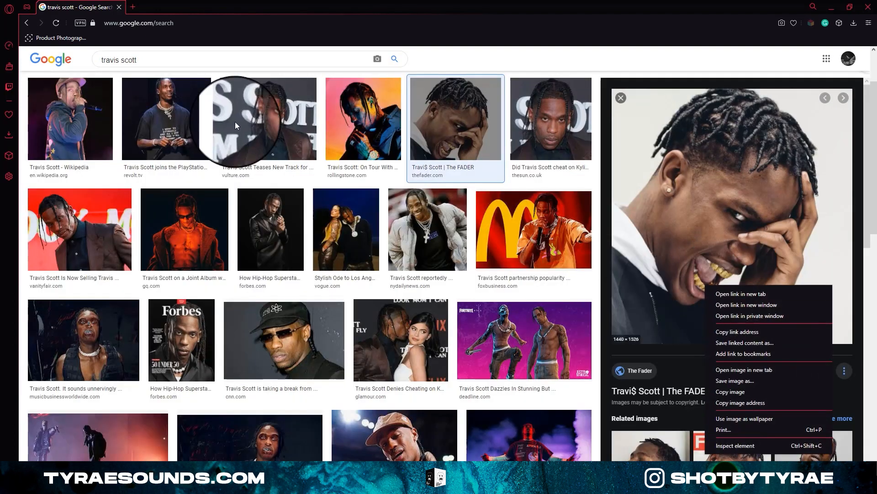
{"action": "left_click", "coordinate": [385, 122]}
{"action": "left_click", "coordinate": [439, 123]}
{"action": "right_click", "coordinate": [438, 123]}
{"action": "right_click", "coordinate": [738, 217]}
{"action": "left_click", "coordinate": [767, 301]}
{"action": "left_click", "coordinate": [169, 7]}
Save the full-size travis-scott.jpg image to the computer.
{"action": "right_click", "coordinate": [307, 238]}
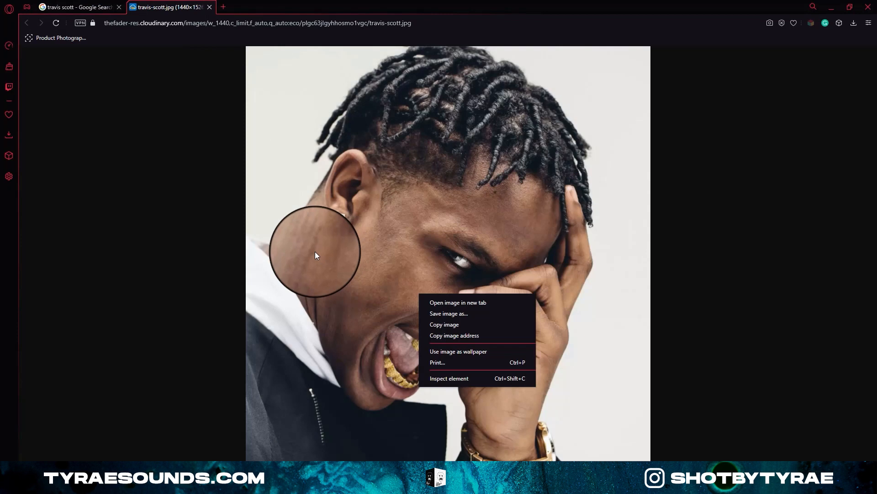
{"action": "left_click", "coordinate": [80, 7]}
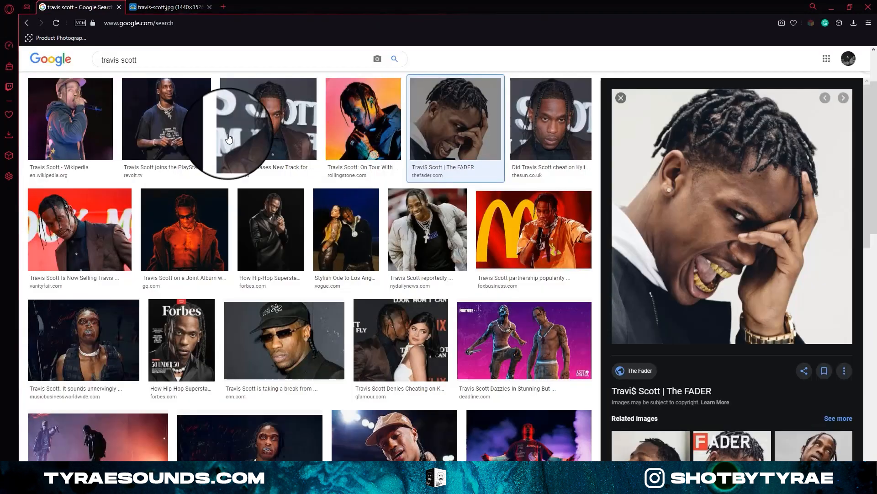
{"action": "right_click", "coordinate": [631, 226]}
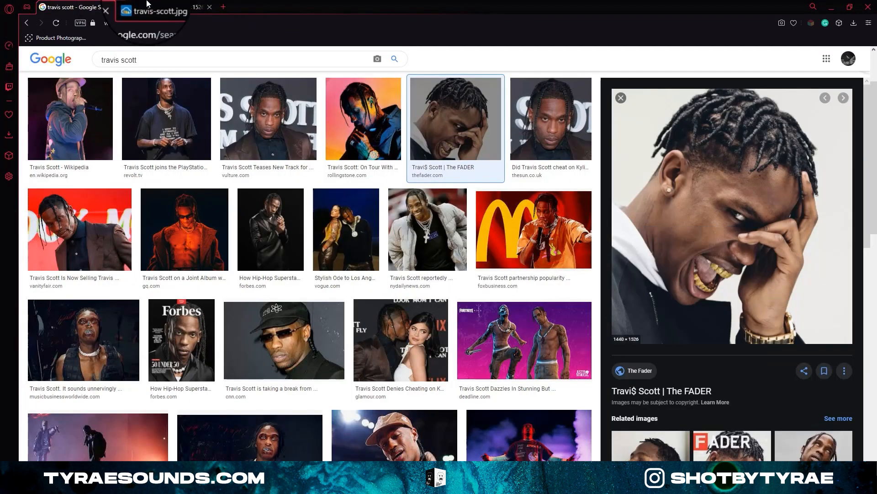
{"action": "left_click", "coordinate": [147, 5]}
{"action": "right_click", "coordinate": [369, 218]}
{"action": "left_click", "coordinate": [381, 236]}
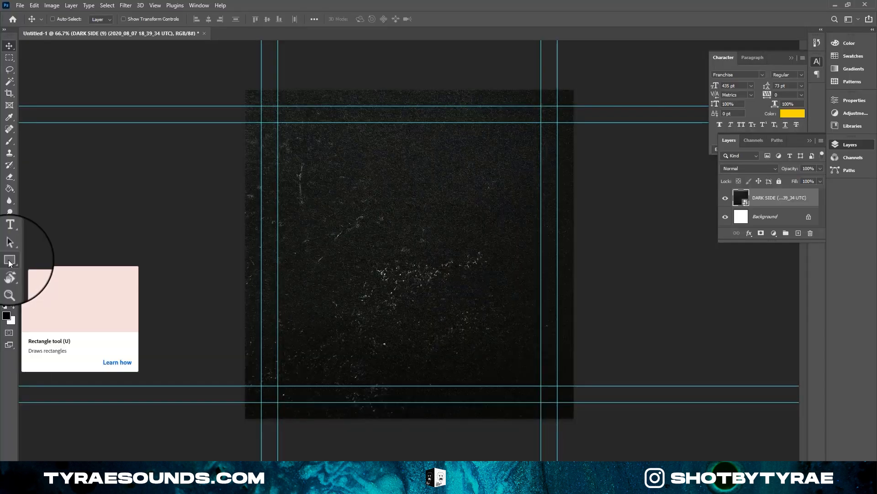
In Photoshop, draw a black rectangle of about 525 by 792 px over the left half of the canvas.
{"action": "left_click", "coordinate": [3, 264]}
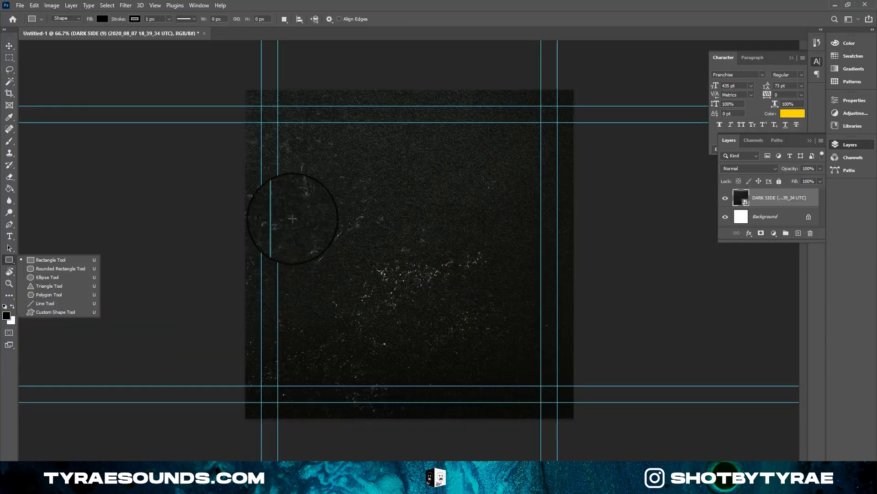
{"action": "mouse_move", "coordinate": [292, 138]}
{"action": "left_mouse_down"}
{"action": "mouse_move", "coordinate": [384, 342]}
{"action": "mouse_move", "coordinate": [425, 378]}
{"action": "mouse_move", "coordinate": [430, 372]}
{"action": "mouse_move", "coordinate": [422, 378]}
{"action": "left_mouse_up"}
{"action": "key", "text": "v"}
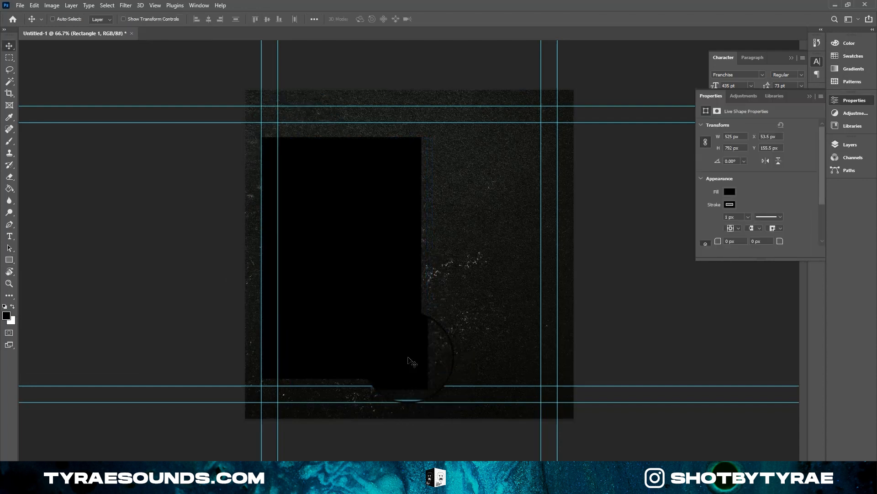
Convert the Rectangle 1 layer to a smart object.
{"action": "left_click", "coordinate": [852, 98]}
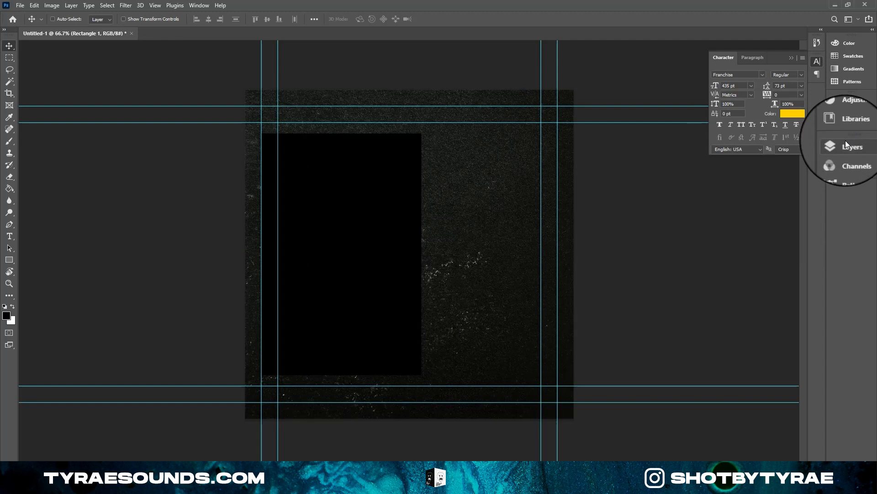
{"action": "left_click", "coordinate": [843, 145]}
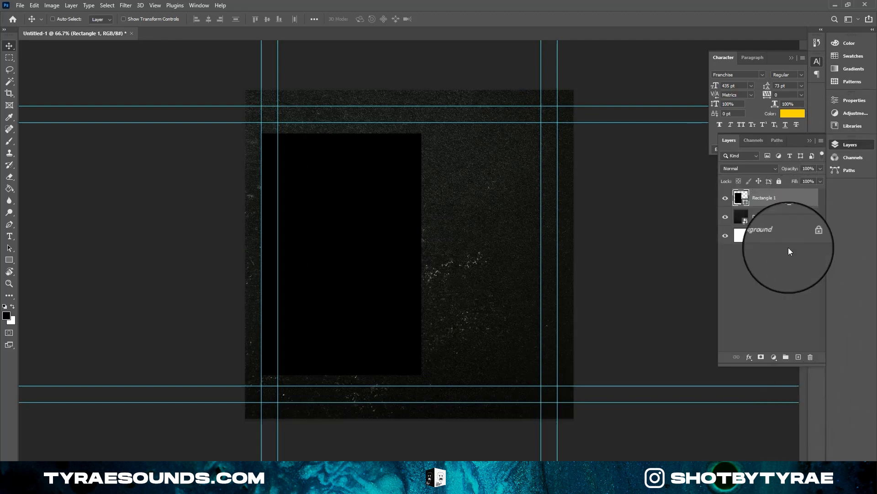
{"action": "left_click", "coordinate": [848, 144]}
{"action": "left_click", "coordinate": [847, 144]}
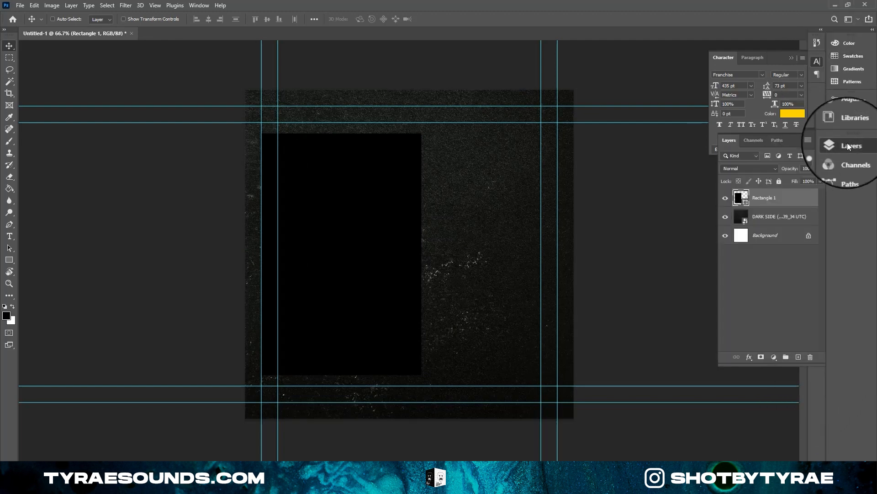
{"action": "left_click", "coordinate": [192, 2]}
{"action": "left_click", "coordinate": [793, 325]}
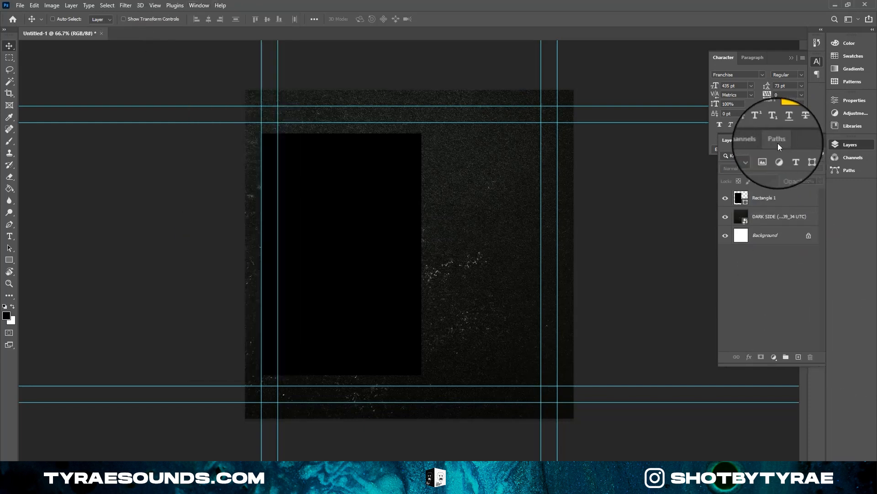
{"action": "left_click", "coordinate": [435, 179]}
{"action": "left_click", "coordinate": [770, 198]}
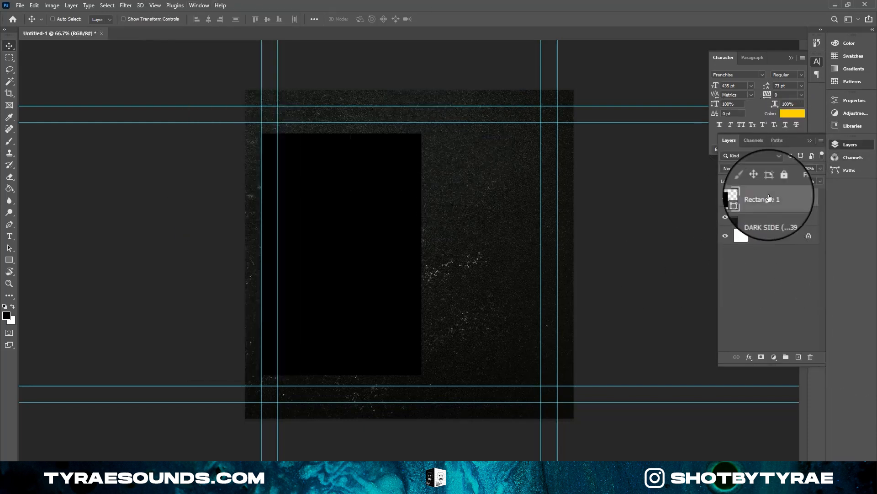
{"action": "right_click", "coordinate": [770, 198]}
{"action": "left_click", "coordinate": [675, 213]}
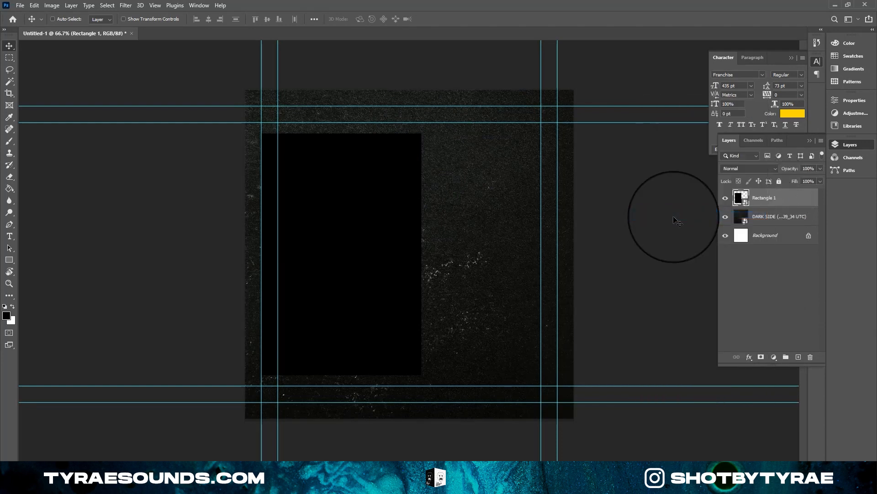
Place the travis-scott photo inside the Rectangle 1 smart object, scale it to 52.55% so it fills the frame, and save.
{"action": "left_click", "coordinate": [744, 256]}
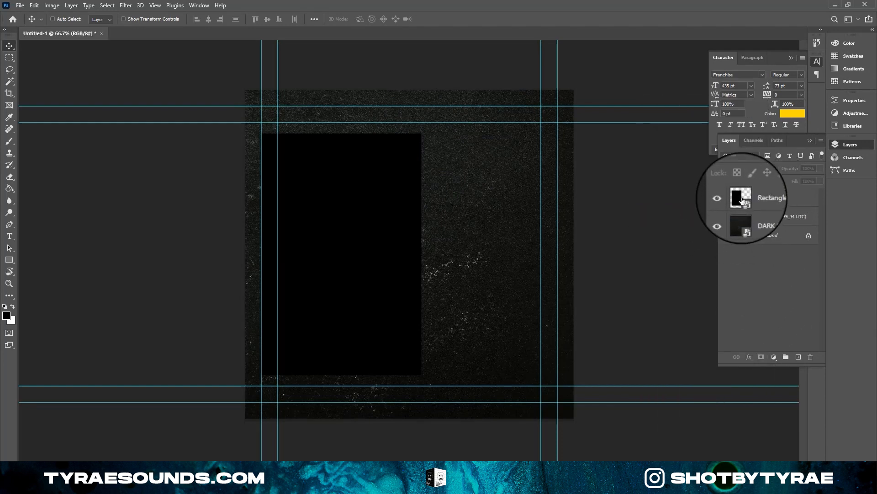
{"action": "double_click", "coordinate": [741, 201]}
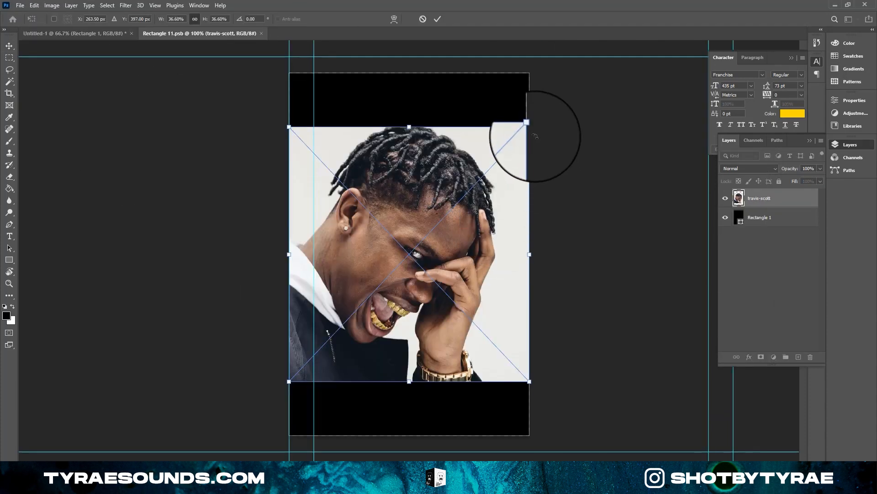
{"action": "left_click_drag", "start_coordinate": [530, 122], "coordinate": [582, 69]}
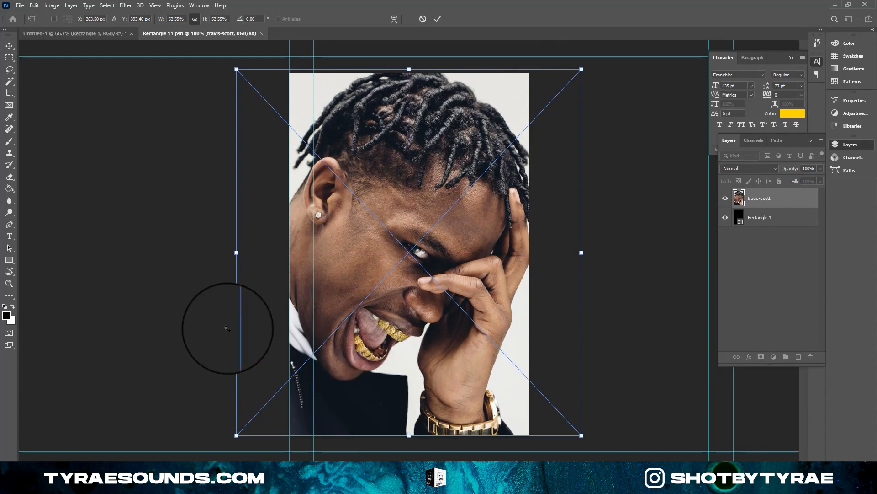
{"action": "key", "text": "Return"}
{"action": "left_click", "coordinate": [20, 5]}
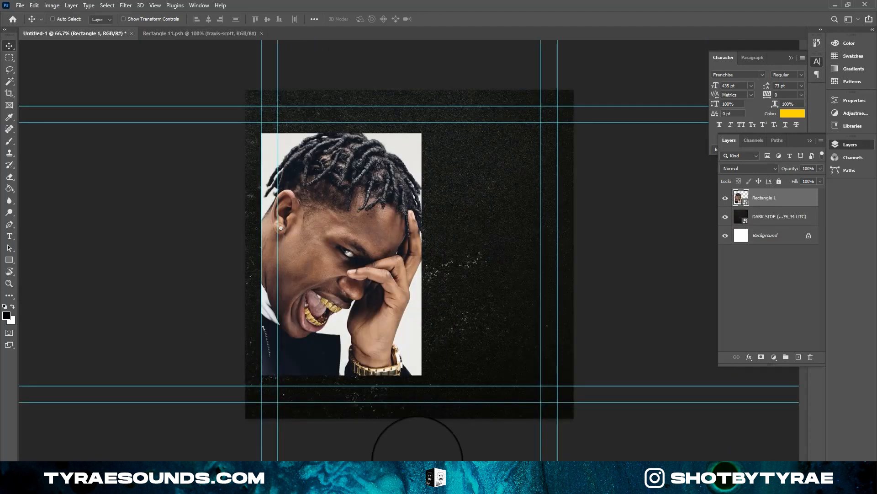
Add a Selective Color adjustment and a black 000000 Solid Color fill directly above the Background layer.
{"action": "left_click", "coordinate": [772, 234]}
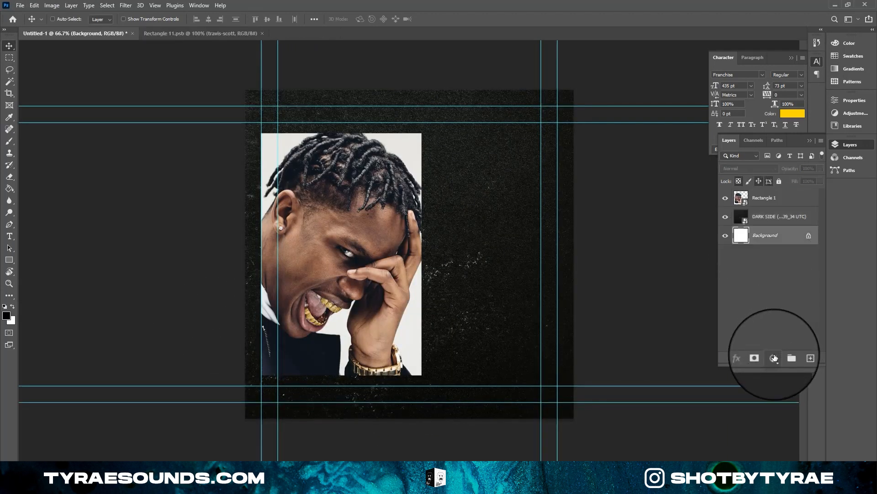
{"action": "left_click", "coordinate": [774, 357]}
{"action": "left_click", "coordinate": [783, 349]}
{"action": "left_click", "coordinate": [774, 356]}
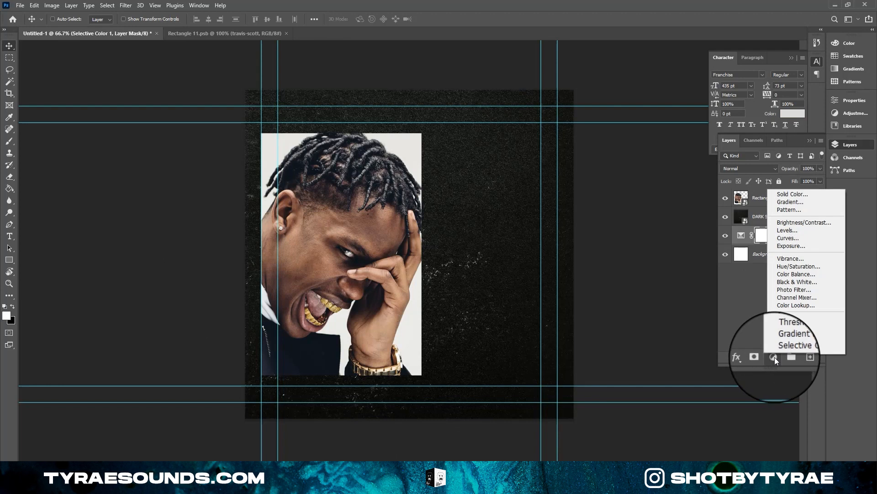
{"action": "left_click", "coordinate": [792, 195]}
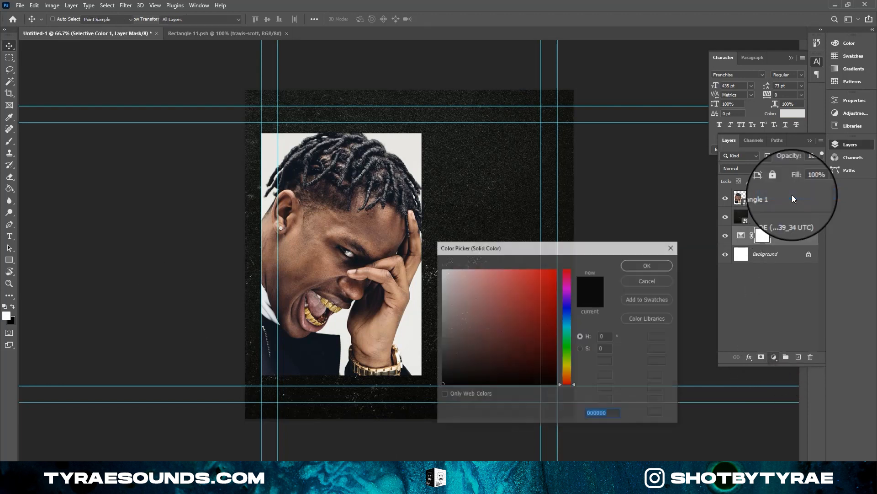
{"action": "left_click", "coordinate": [659, 178]}
Lower the DARK SIDE texture layer's opacity to 30% with its blend mode on Normal.
{"action": "left_click", "coordinate": [777, 216]}
{"action": "left_click", "coordinate": [743, 168]}
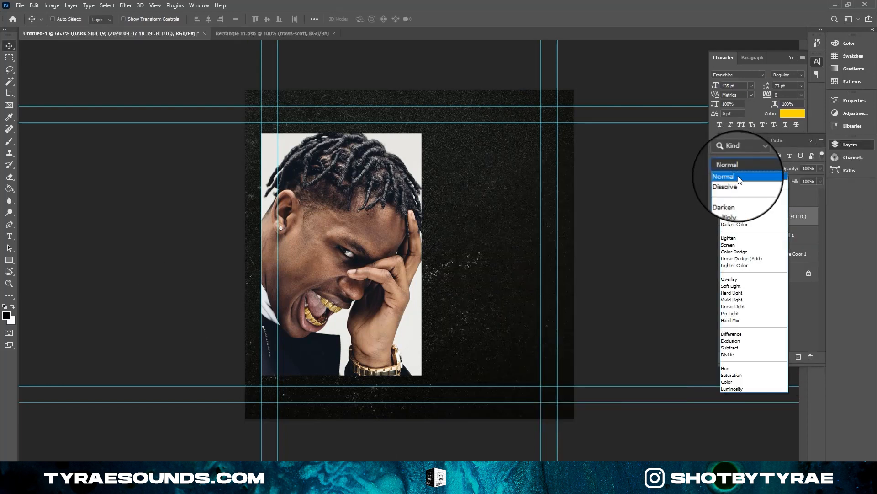
{"action": "left_click", "coordinate": [739, 177]}
{"action": "left_click_drag", "start_coordinate": [821, 169], "coordinate": [791, 181]}
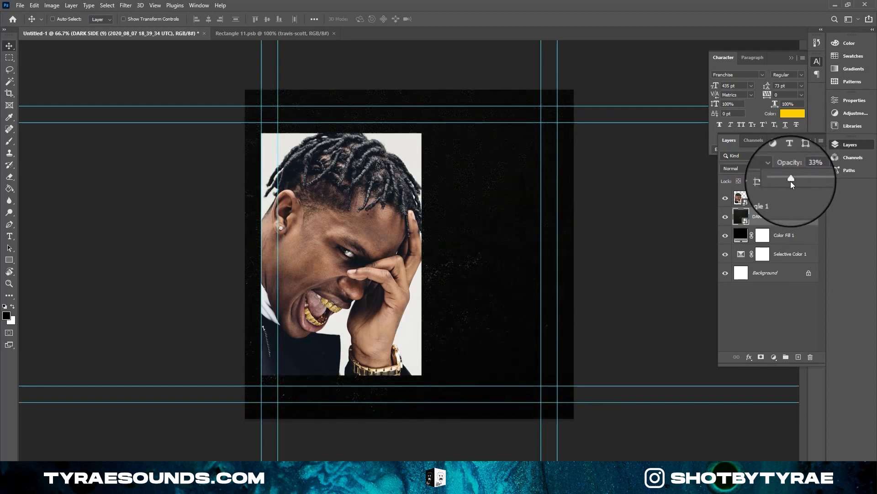
Set the Type tool's text color to white, ffffff.
{"action": "left_click", "coordinate": [9, 236]}
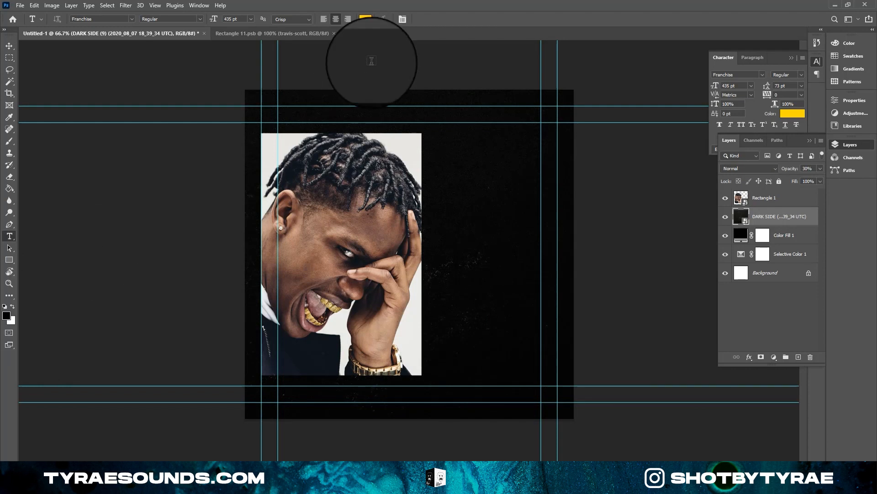
{"action": "left_click", "coordinate": [365, 20]}
{"action": "left_click_drag", "start_coordinate": [572, 255], "coordinate": [572, 166]}
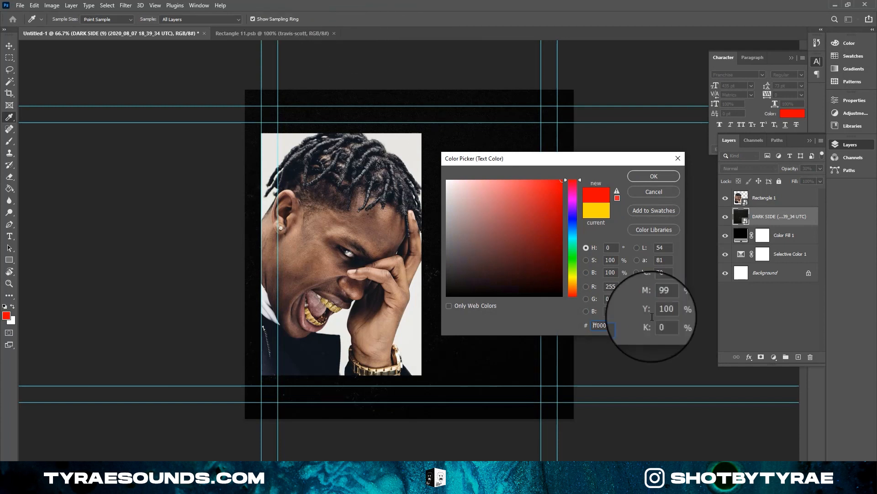
{"action": "left_click_drag", "start_coordinate": [524, 266], "coordinate": [364, 45]}
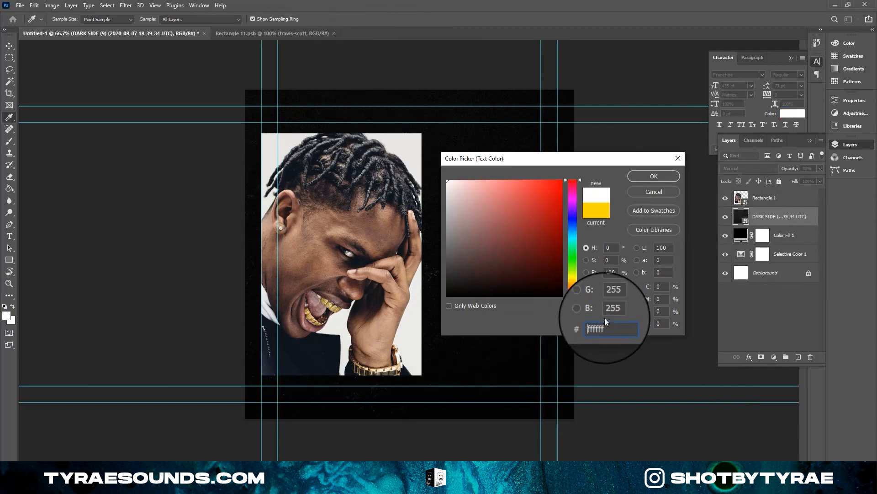
{"action": "left_click", "coordinate": [654, 177]}
Add a Lorem Ipsum text layer on the empty area beside the photo and size it to 81 pt.
{"action": "left_click", "coordinate": [490, 279]}
{"action": "left_click_drag", "start_coordinate": [213, 19], "coordinate": [112, 19]}
{"action": "left_click_drag", "start_coordinate": [499, 314], "coordinate": [493, 292]}
Set the text's font to Helvetica Compressed at 41 pt and replace the placeholder with "artist:" and "track:" on two lines.
{"action": "left_click", "coordinate": [131, 19]}
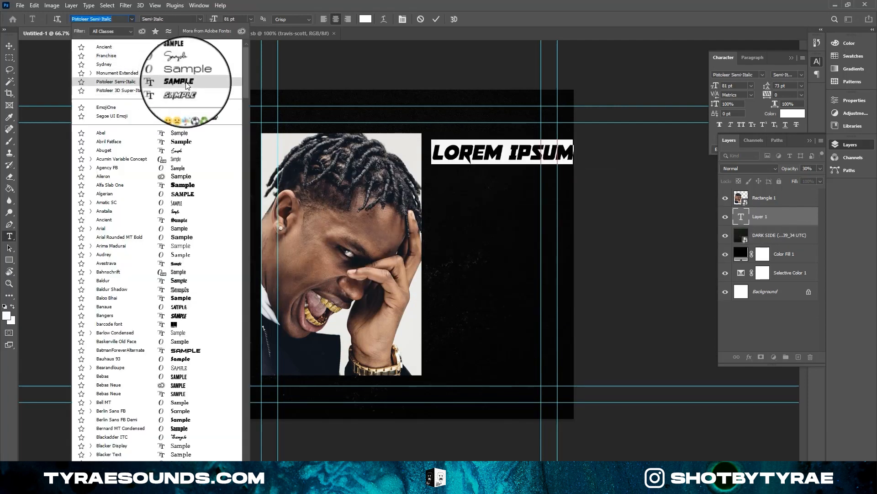
{"action": "left_click", "coordinate": [86, 21]}
{"action": "type", "text": "Helvetica"}
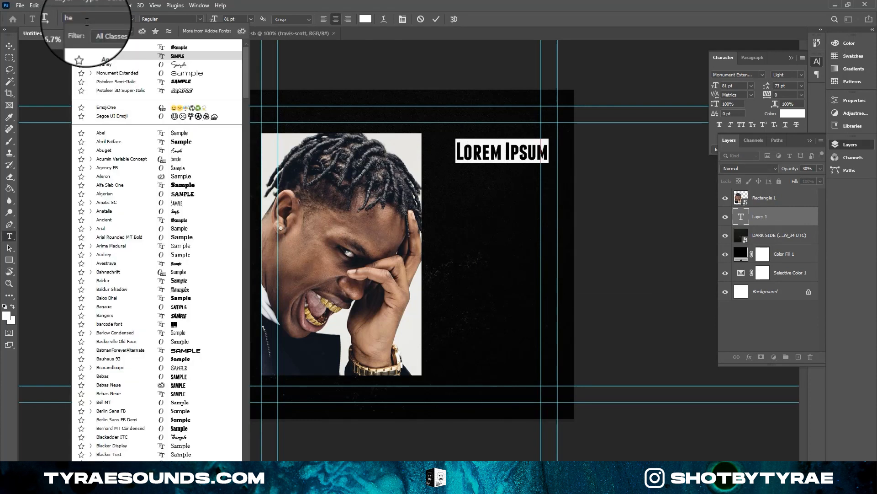
{"action": "left_click", "coordinate": [172, 81]}
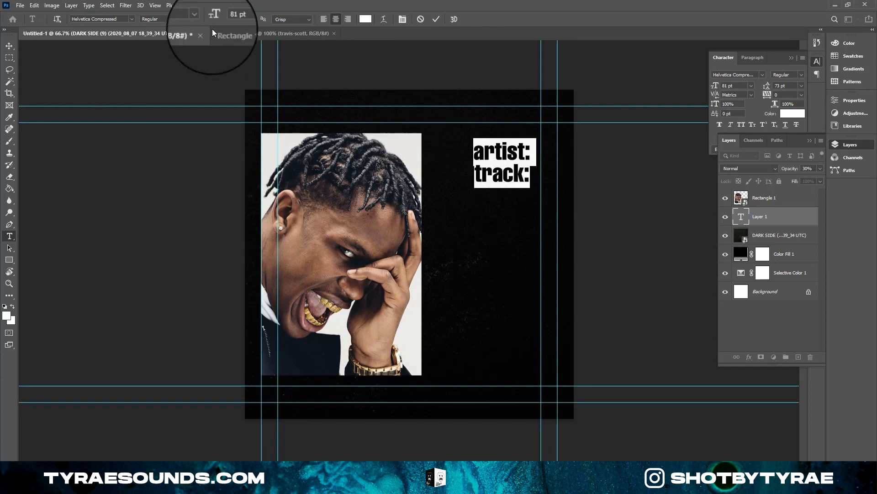
{"action": "left_click", "coordinate": [767, 211]}
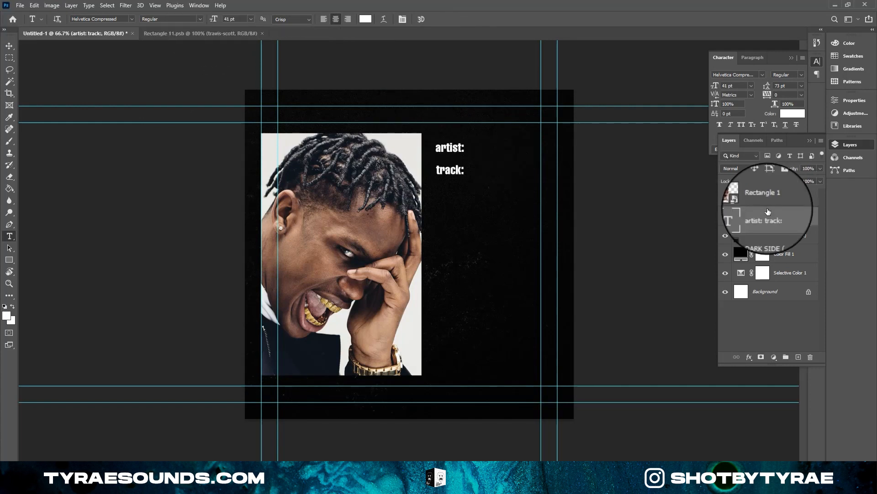
Move the artist and track text up beside the photo's upper-right corner.
{"action": "left_click", "coordinate": [751, 336]}
{"action": "left_click", "coordinate": [772, 218]}
{"action": "key", "text": "v"}
{"action": "mouse_move", "coordinate": [460, 174]}
{"action": "left_mouse_down"}
{"action": "mouse_move", "coordinate": [462, 158]}
{"action": "mouse_move", "coordinate": [456, 170]}
{"action": "mouse_move", "coordinate": [443, 169]}
{"action": "mouse_move", "coordinate": [486, 170]}
{"action": "mouse_move", "coordinate": [455, 165]}
{"action": "left_mouse_up"}
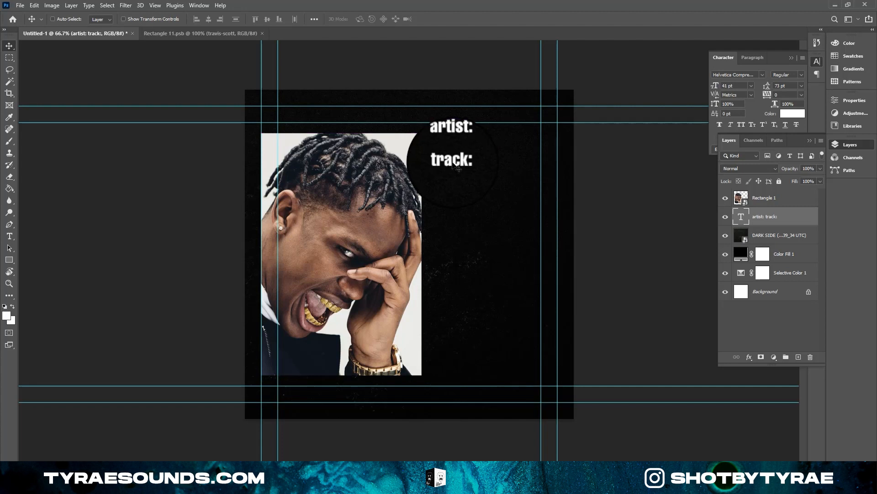
{"action": "left_click_drag", "start_coordinate": [457, 168], "coordinate": [454, 166]}
Show the rulers and add horizontal guides along the photo's top and bottom edges.
{"action": "key", "text": "ctrl+r"}
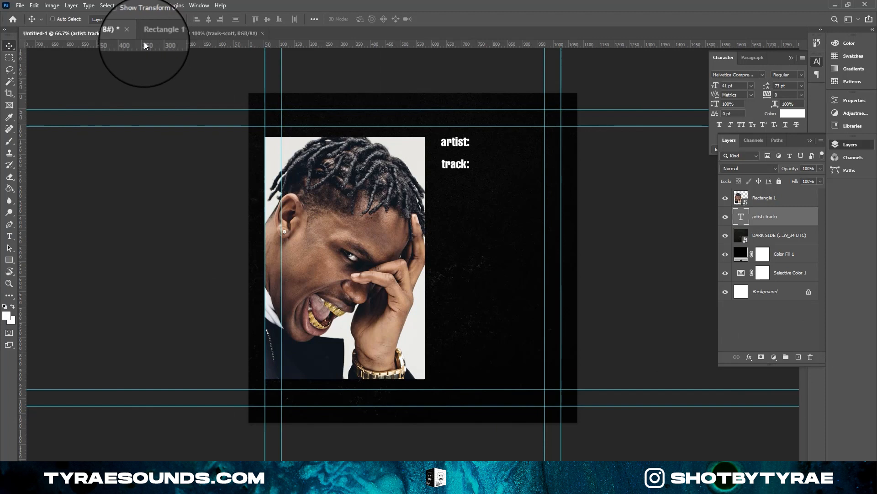
{"action": "left_click_drag", "start_coordinate": [313, 45], "coordinate": [426, 136]}
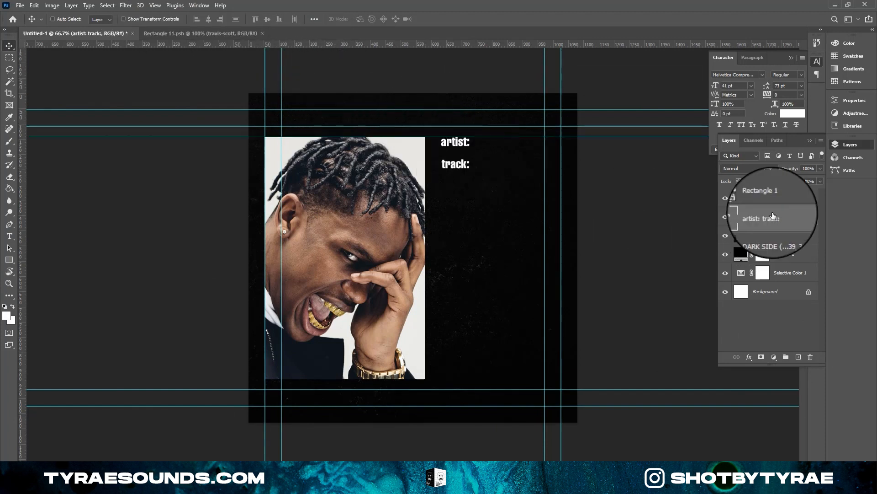
{"action": "left_click", "coordinate": [768, 197]}
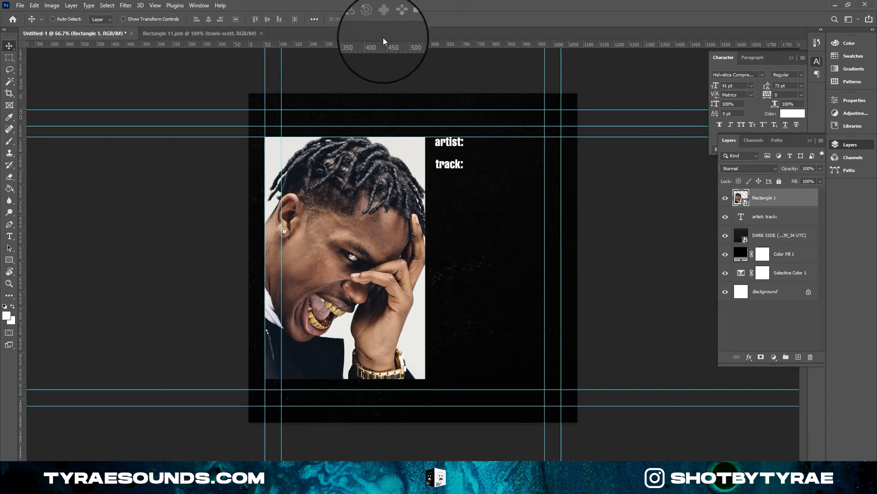
{"action": "left_click_drag", "start_coordinate": [404, 44], "coordinate": [437, 378]}
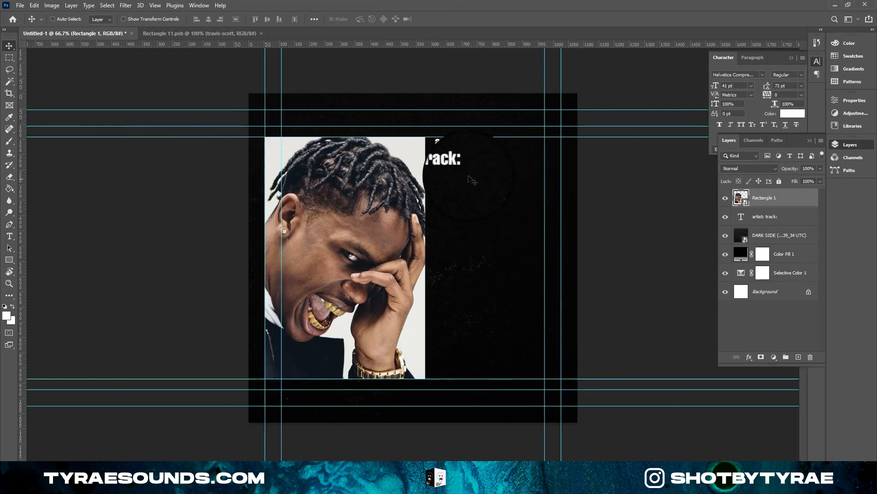
Set the text's leading to 40 pt and complete the two lines with the artist's name and the track title Super Banger.
{"action": "double_click", "coordinate": [741, 216]}
{"action": "left_click", "coordinate": [845, 144]}
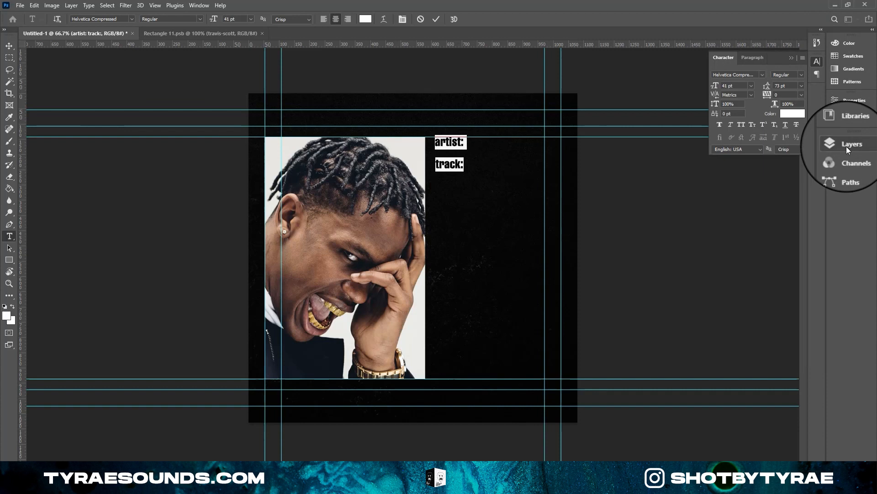
{"action": "left_click", "coordinate": [198, 8]}
{"action": "left_click", "coordinate": [199, 8]}
{"action": "left_click", "coordinate": [202, 8]}
{"action": "left_click", "coordinate": [685, 5]}
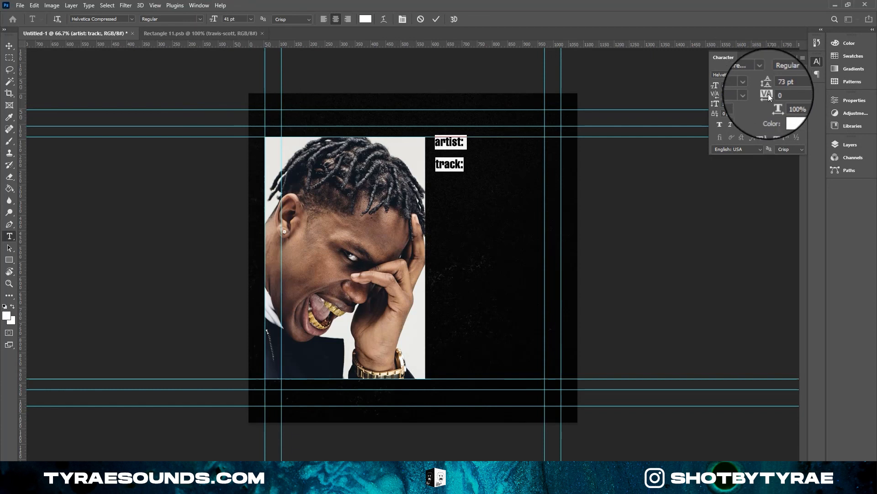
{"action": "left_click_drag", "start_coordinate": [769, 88], "coordinate": [758, 88]}
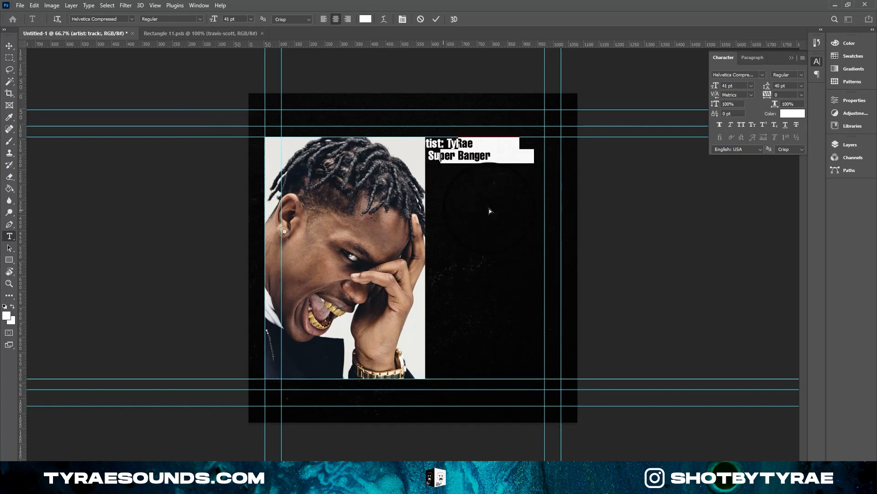
Format both the artist and track lines in all caps.
{"action": "double_click", "coordinate": [468, 155]}
{"action": "left_click", "coordinate": [467, 156]}
{"action": "left_click", "coordinate": [488, 165]}
{"action": "left_click", "coordinate": [496, 165]}
{"action": "triple_click", "coordinate": [496, 165]}
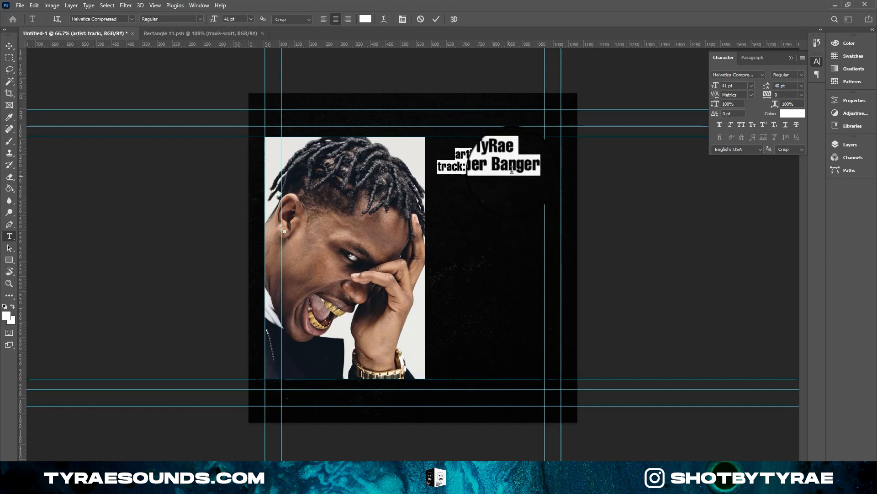
{"action": "left_click", "coordinate": [526, 168]}
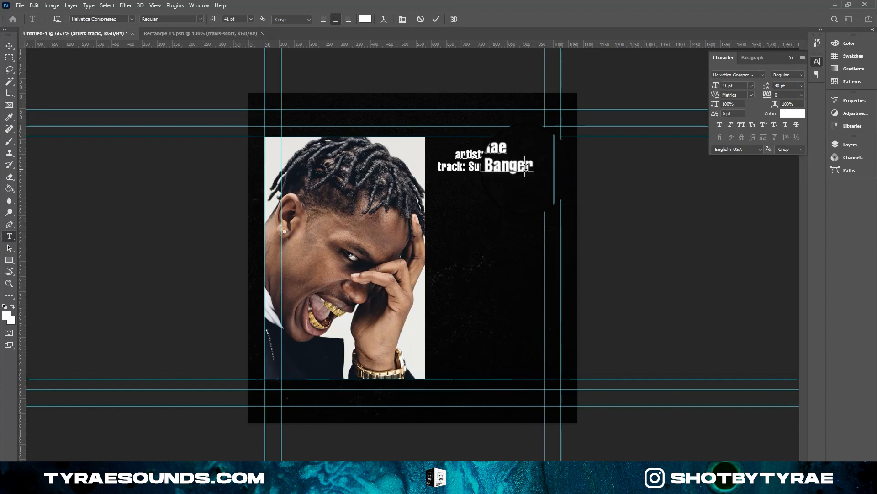
{"action": "key", "text": "ctrl+a"}
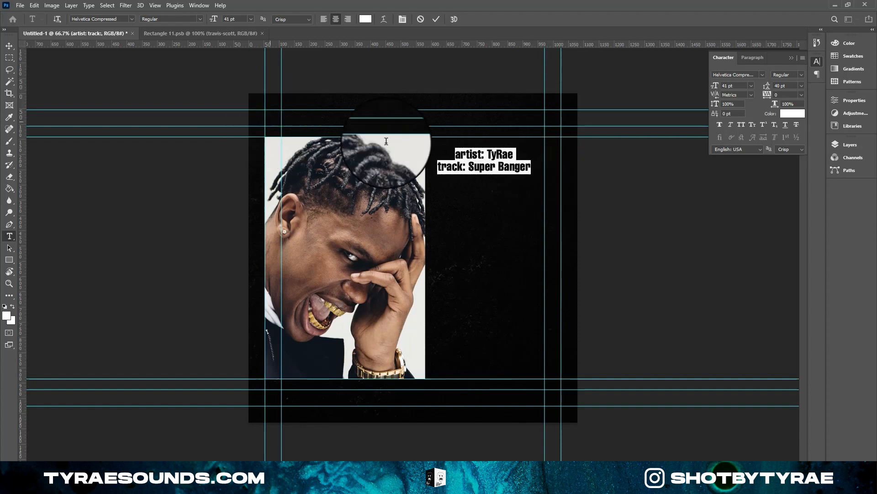
{"action": "left_click", "coordinate": [741, 126]}
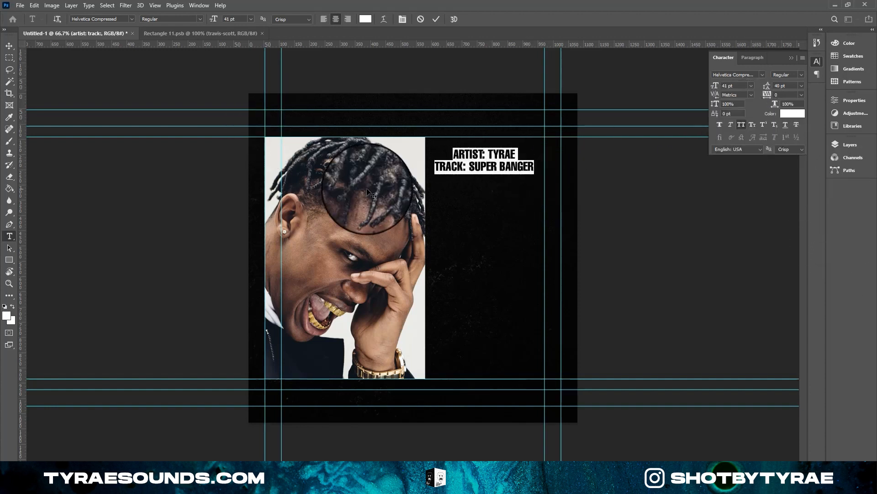
Left-align the two text lines and move them to the photo's top edge, ending at the inner right vertical guide.
{"action": "left_click", "coordinate": [492, 168]}
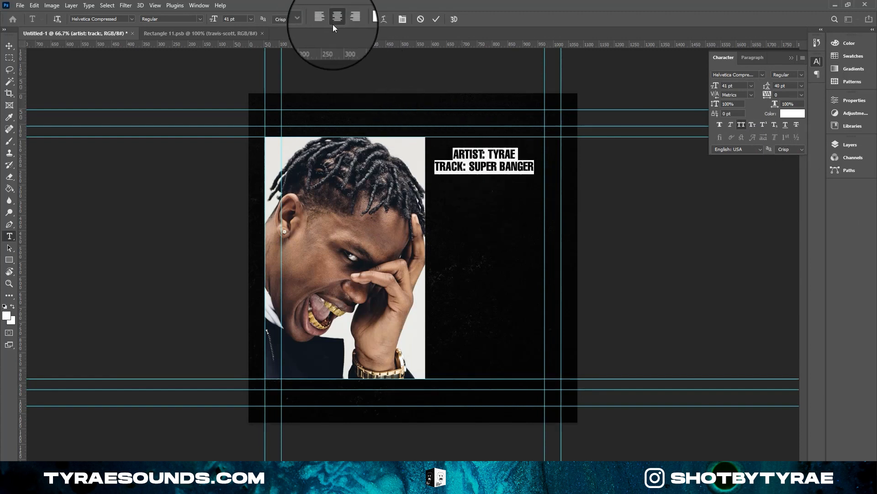
{"action": "left_click", "coordinate": [319, 17]}
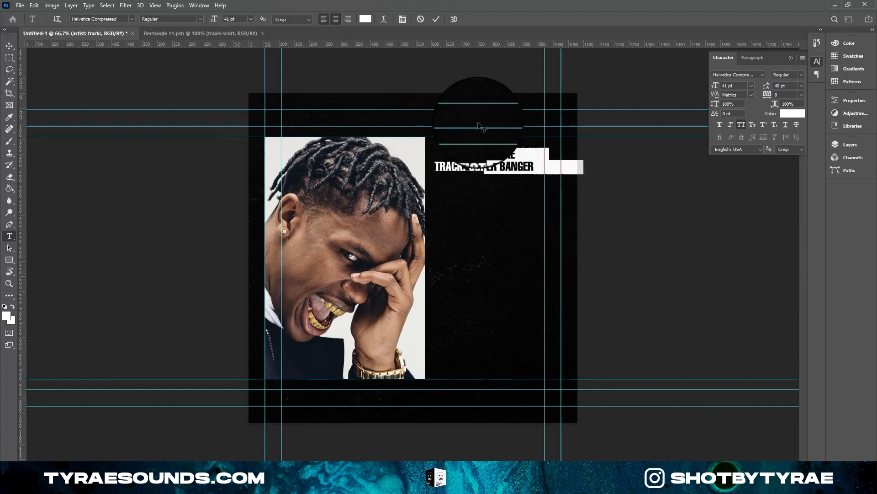
{"action": "left_click", "coordinate": [436, 21]}
{"action": "key", "text": "v"}
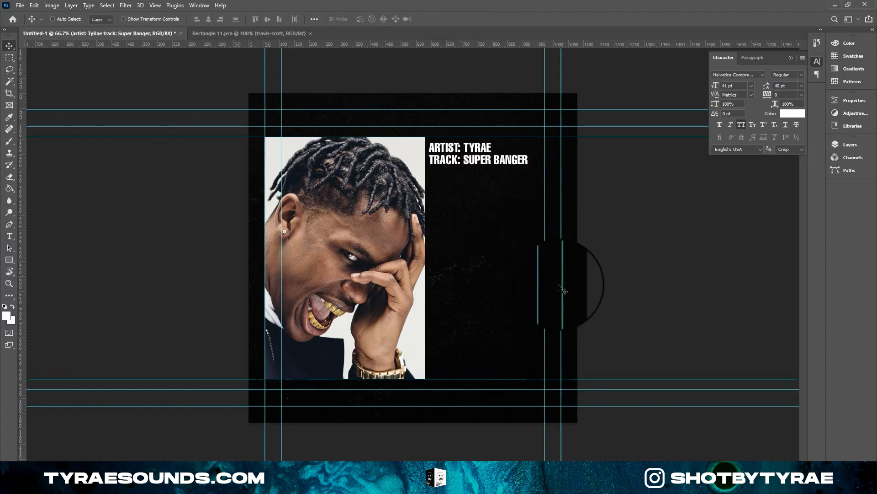
{"action": "left_click_drag", "start_coordinate": [488, 199], "coordinate": [494, 194]}
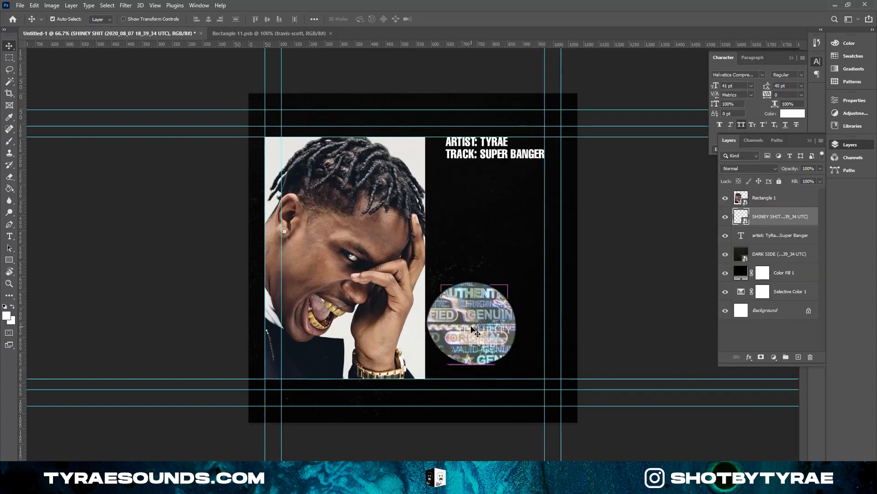
Scale down the round holographic sticker and place it in the canvas's lower-right corner.
{"action": "key", "text": "ctrl+t"}
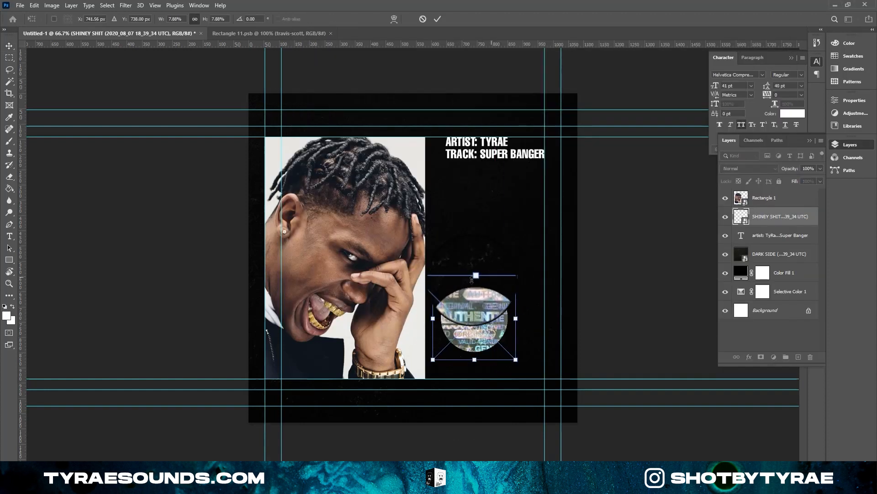
{"action": "left_click_drag", "start_coordinate": [433, 277], "coordinate": [472, 308]}
{"action": "left_click_drag", "start_coordinate": [472, 309], "coordinate": [477, 314]}
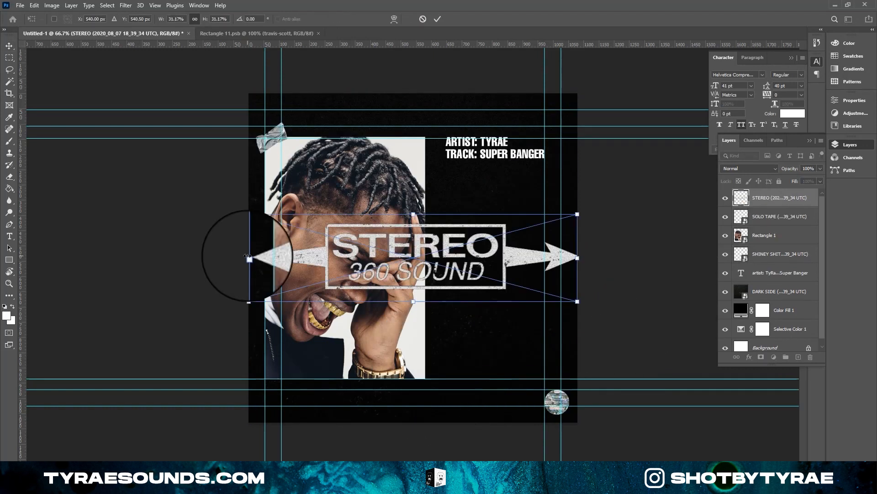
Scale down the STEREO 360 SOUND logo and place it in the canvas's lower-right corner, moving the holographic sticker to the lower left.
{"action": "left_click_drag", "start_coordinate": [248, 258], "coordinate": [531, 217]}
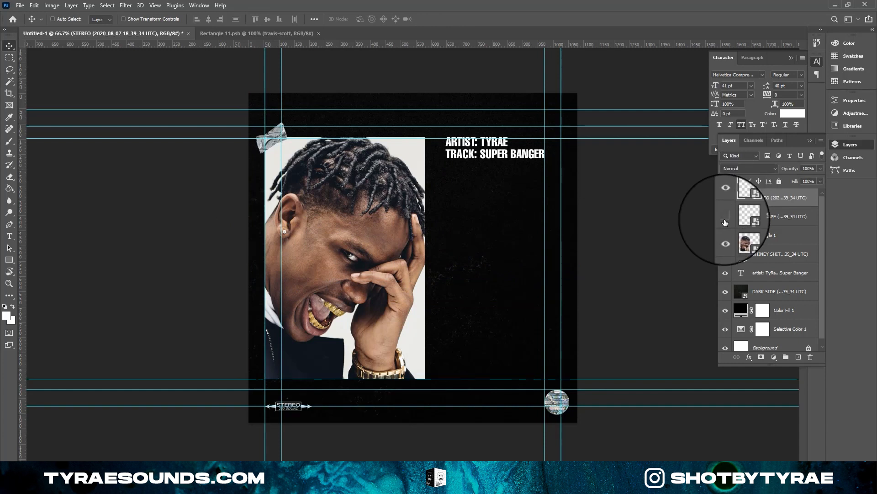
{"action": "left_click", "coordinate": [726, 218]}
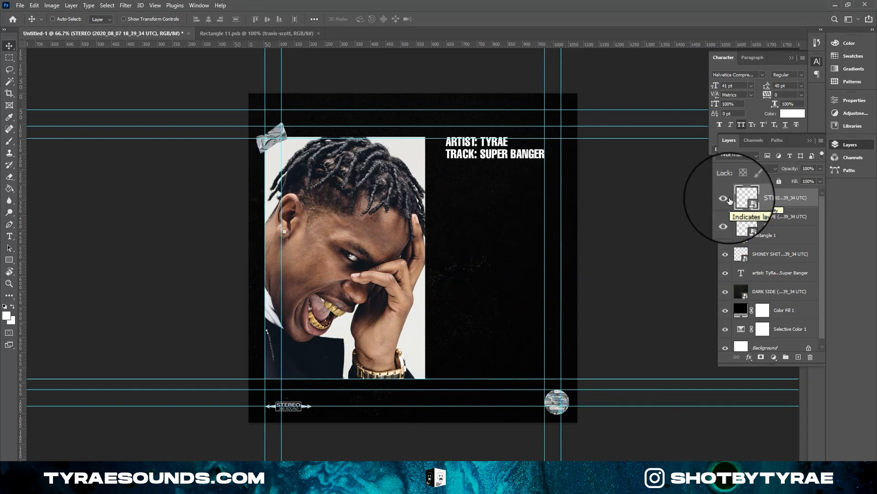
{"action": "left_click", "coordinate": [728, 199]}
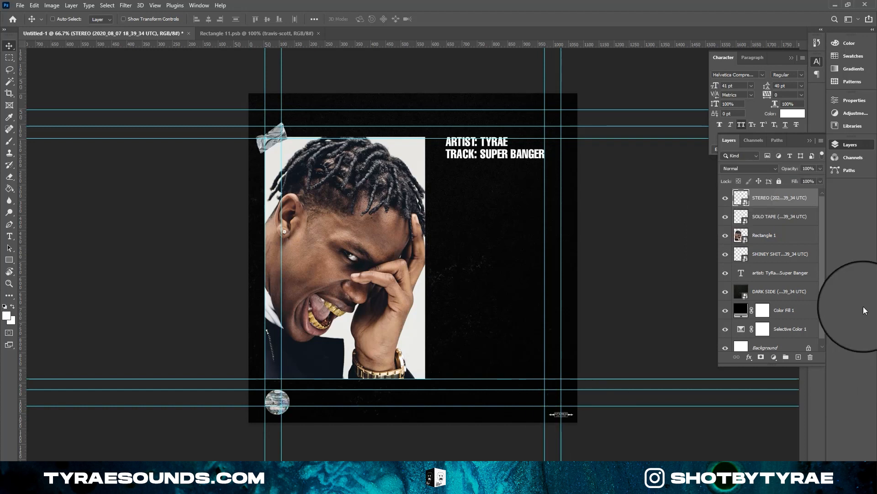
Delete the holographic sticker layer and nudge the artist and track text slightly down below the photo's top guide.
{"action": "left_click", "coordinate": [780, 217]}
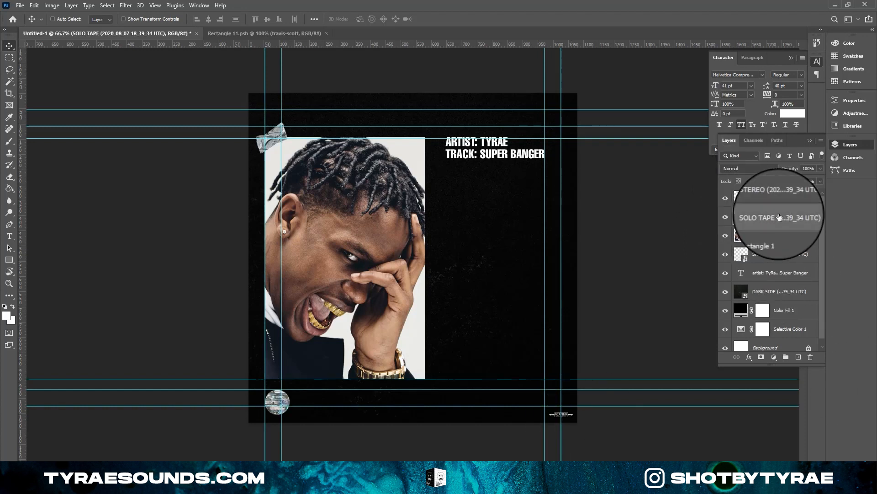
{"action": "key", "text": "Delete"}
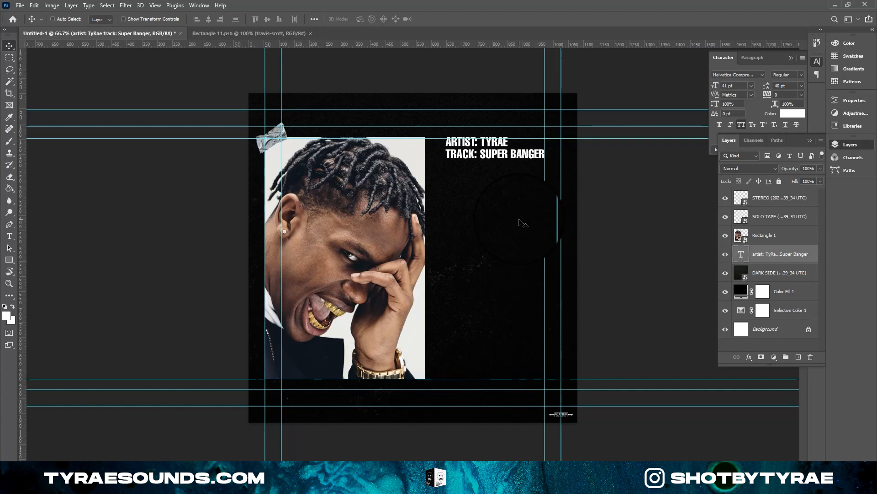
{"action": "left_click", "coordinate": [768, 198]}
{"action": "left_click", "coordinate": [765, 257]}
{"action": "left_click_drag", "start_coordinate": [484, 148], "coordinate": [485, 151]}
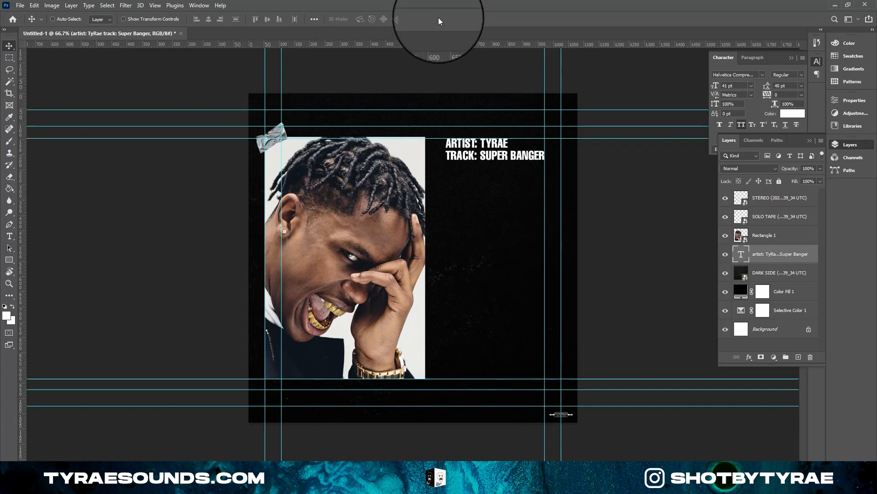
Add a text layer reading "the riginals llc" in the Ancient font and place it below the photo in the canvas's lower-left corner.
{"action": "left_click", "coordinate": [12, 240]}
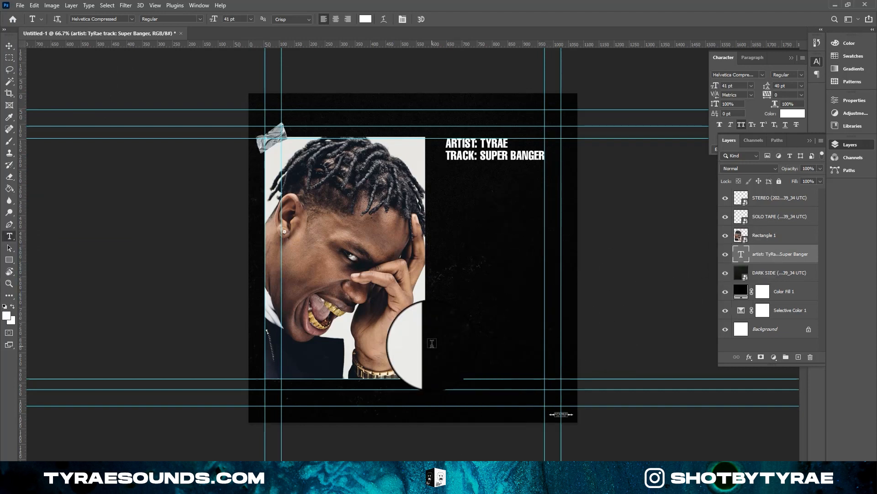
{"action": "left_click", "coordinate": [447, 344]}
{"action": "left_click_drag", "start_coordinate": [499, 365], "coordinate": [486, 425]}
{"action": "left_click", "coordinate": [132, 20]}
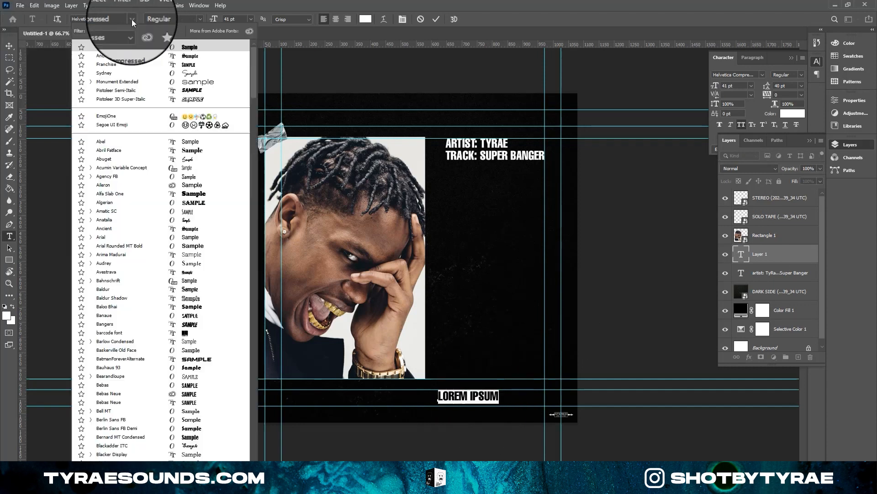
{"action": "key", "text": "Escape"}
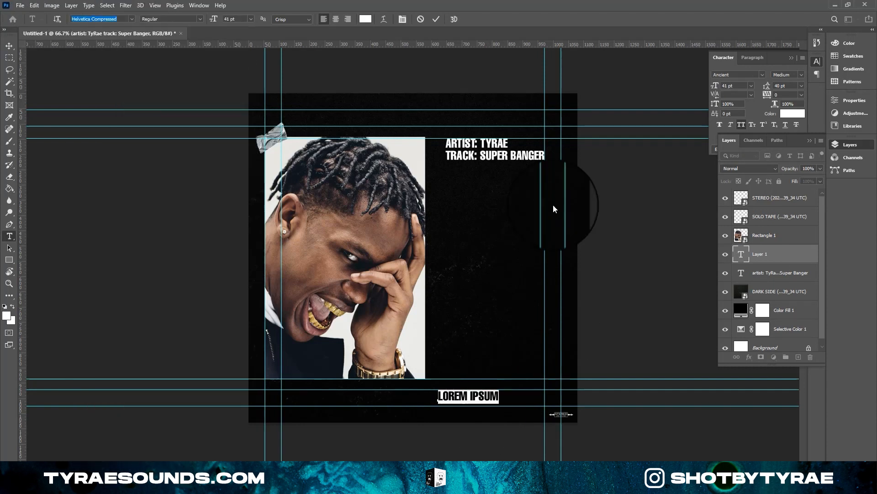
{"action": "type", "text": "THE RI"}
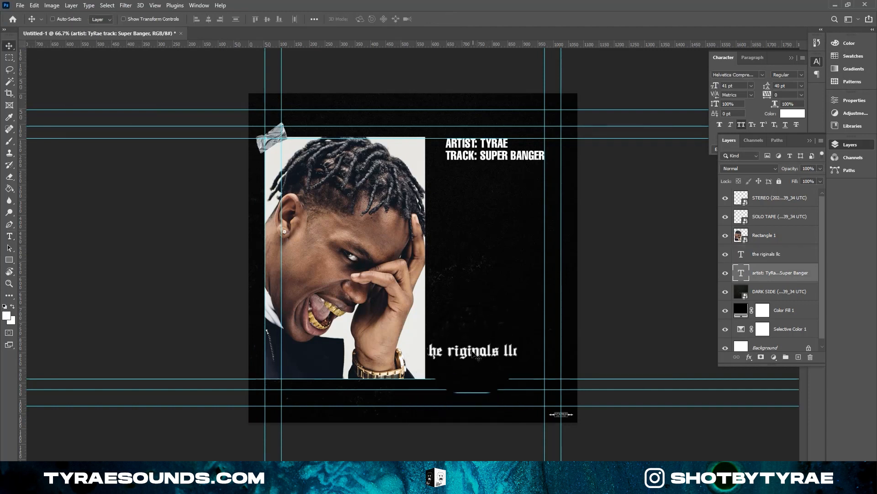
{"action": "left_click_drag", "start_coordinate": [475, 355], "coordinate": [302, 400]}
Create a new portrait document of 1080 × 1350 pixels and fit it in view.
{"action": "left_click", "coordinate": [20, 5]}
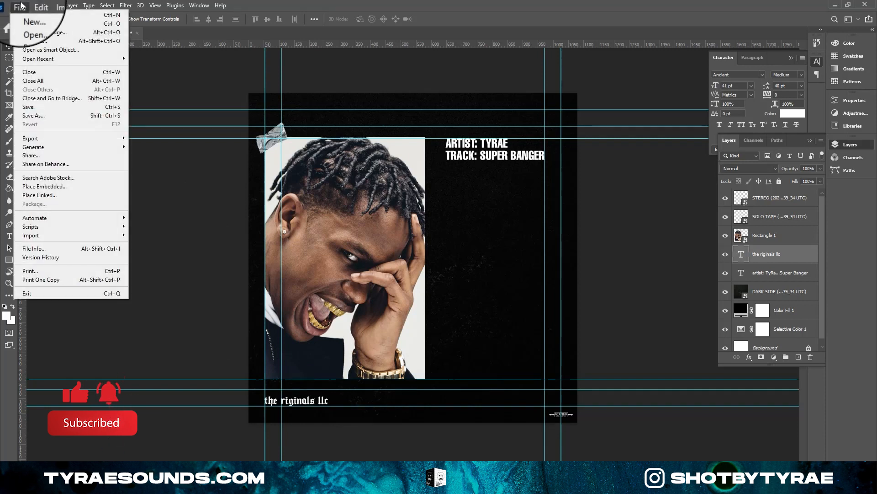
{"action": "left_click", "coordinate": [255, 4]}
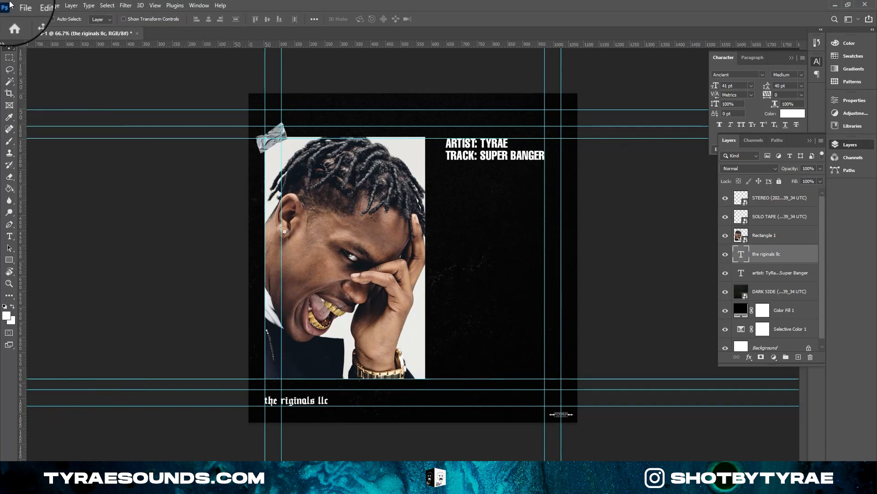
{"action": "key", "text": "ctrl+n"}
{"action": "double_click", "coordinate": [476, 136]}
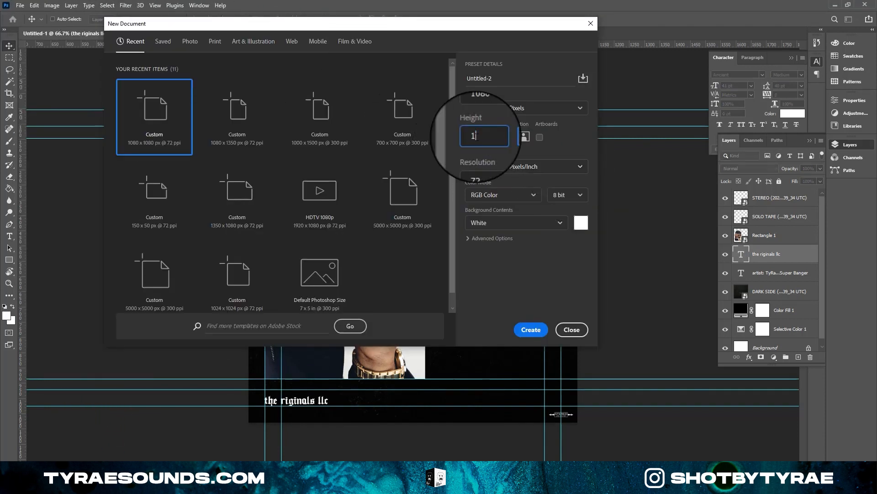
{"action": "key", "text": "Return"}
{"action": "key", "text": "z"}
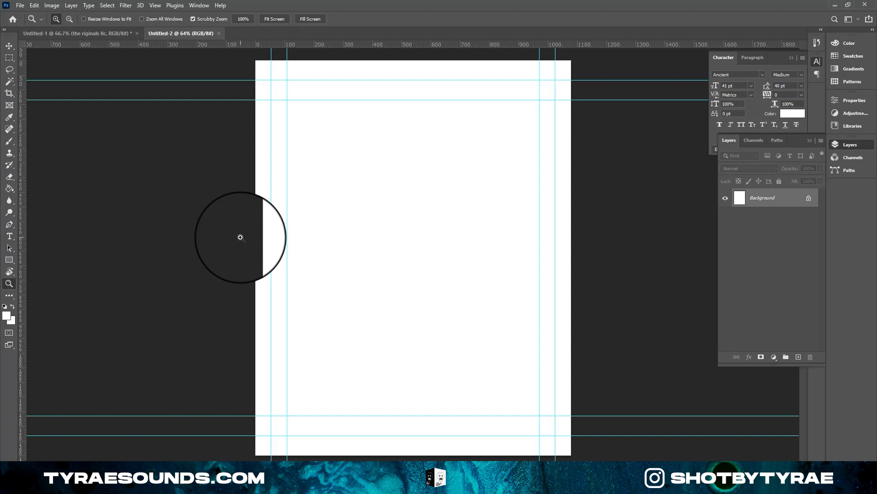
Return to the square document and group its two text layers as "Text".
{"action": "left_click", "coordinate": [87, 32]}
{"action": "key", "text": "v"}
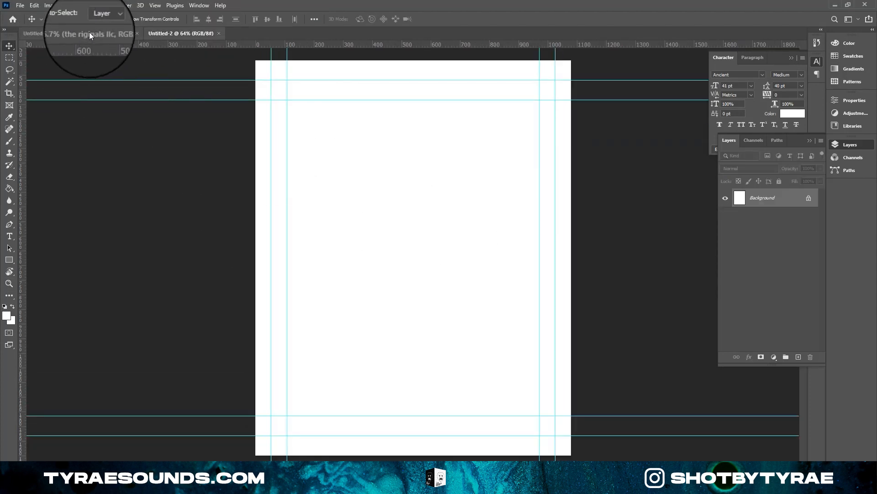
{"action": "left_click", "coordinate": [89, 32]}
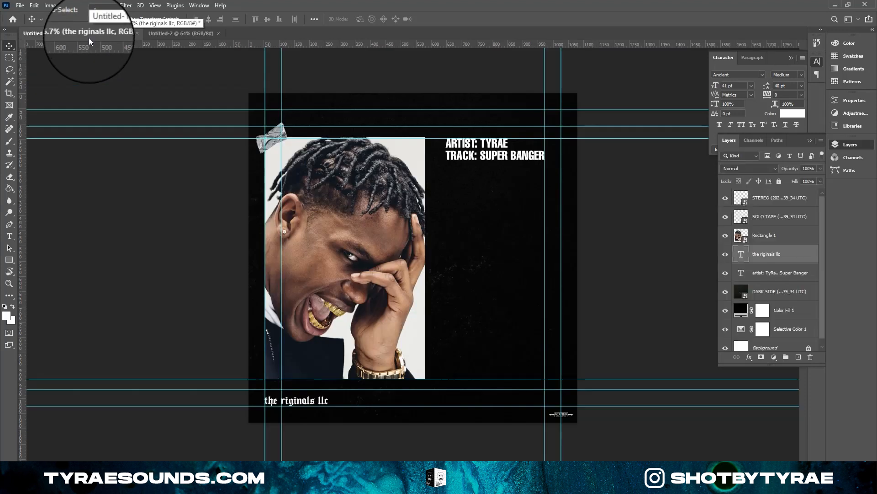
{"action": "left_click", "coordinate": [773, 273]}
{"action": "left_click", "coordinate": [772, 256], "text": "shift"}
{"action": "key", "text": "ctrl+g"}
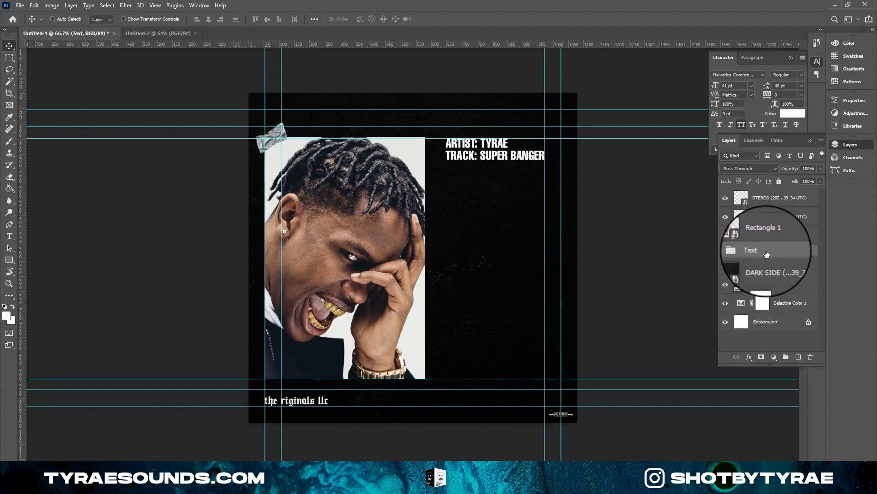
Group the photo, tape and STEREO logo layers and name the group "Images".
{"action": "left_click", "coordinate": [774, 241]}
{"action": "left_click", "coordinate": [781, 199], "text": "shift"}
{"action": "key", "text": "ctrl+g"}
{"action": "double_click", "coordinate": [769, 196]}
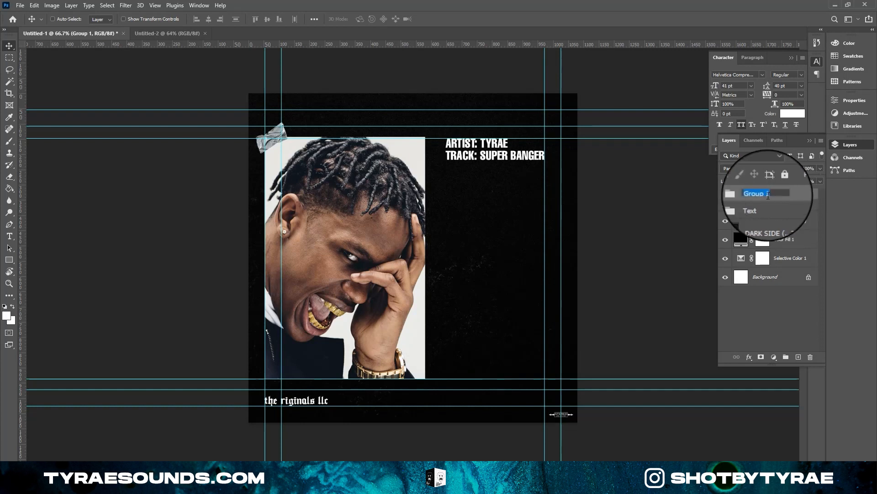
Delete the Selective Color layer and group the dark texture and black Color Fill layers as "textures".
{"action": "left_click", "coordinate": [787, 222]}
{"action": "left_click", "coordinate": [784, 243], "text": "shift"}
{"action": "left_click", "coordinate": [786, 261]}
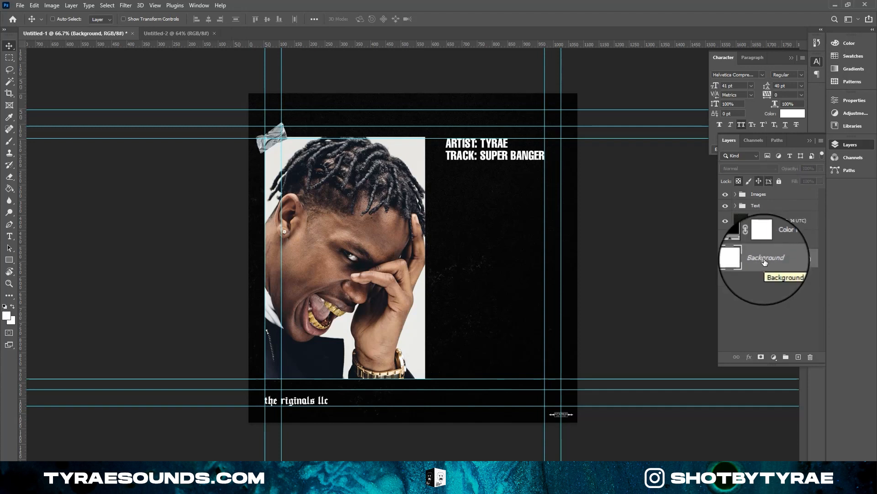
{"action": "key", "text": "Delete"}
{"action": "key", "text": "ctrl+g"}
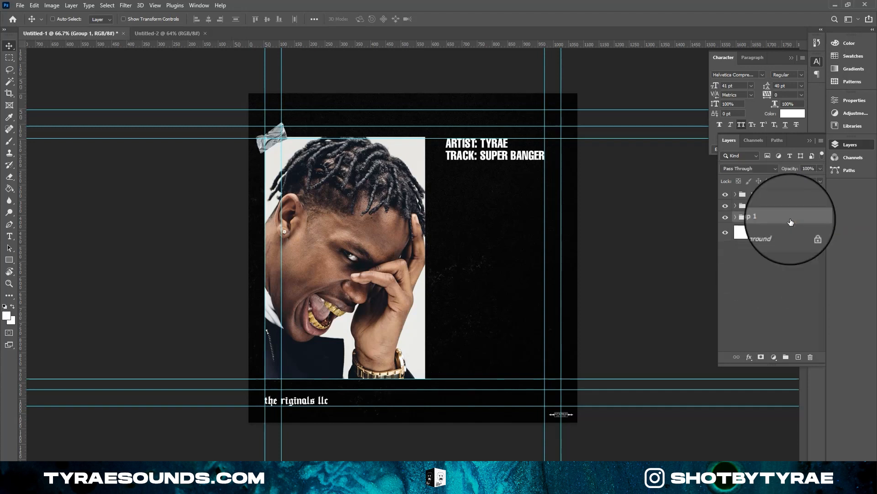
{"action": "double_click", "coordinate": [764, 217]}
{"action": "type", "text": "textures"}
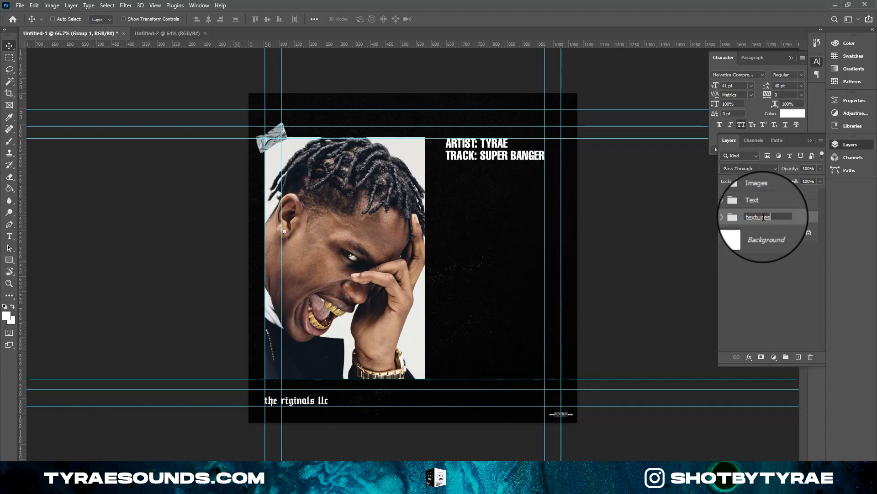
{"action": "left_click", "coordinate": [768, 204], "text": "ctrl"}
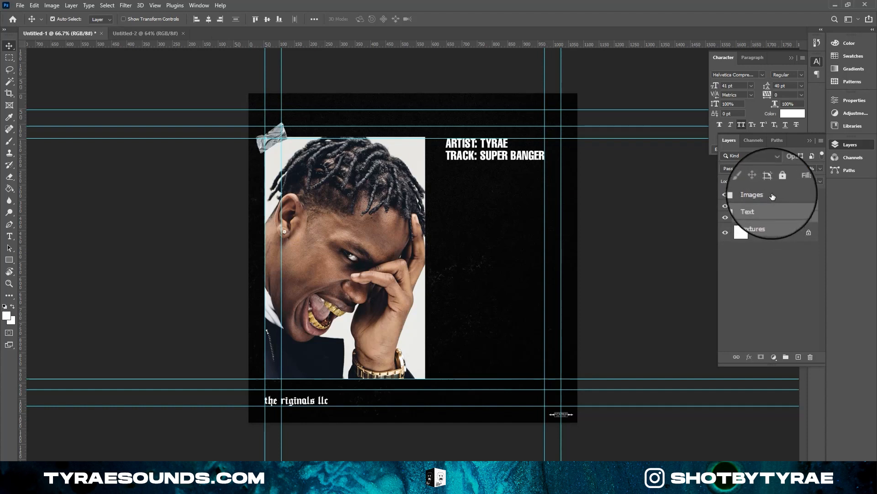
{"action": "left_click", "coordinate": [772, 195], "text": "ctrl"}
{"action": "left_click_drag", "start_coordinate": [543, 234], "coordinate": [598, 191]}
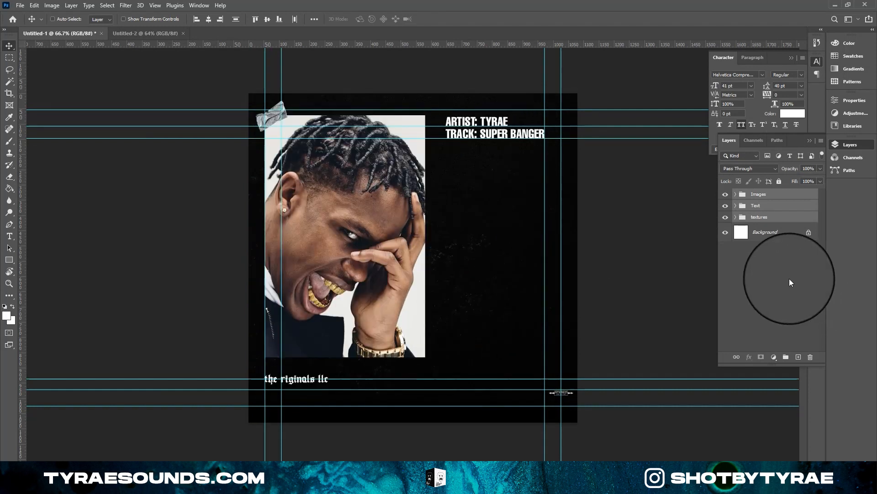
{"action": "left_click", "coordinate": [764, 205], "text": "ctrl"}
{"action": "left_click", "coordinate": [763, 194], "text": "ctrl"}
{"action": "left_click", "coordinate": [755, 257]}
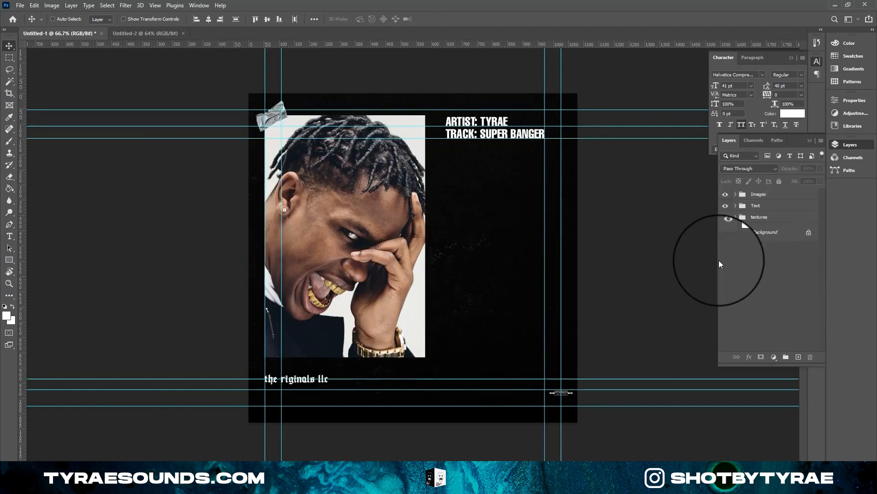
{"action": "key", "text": "ctrl+z"}
Copy the Images, Text and textures groups together from the square document into the portrait document.
{"action": "left_click", "coordinate": [787, 217]}
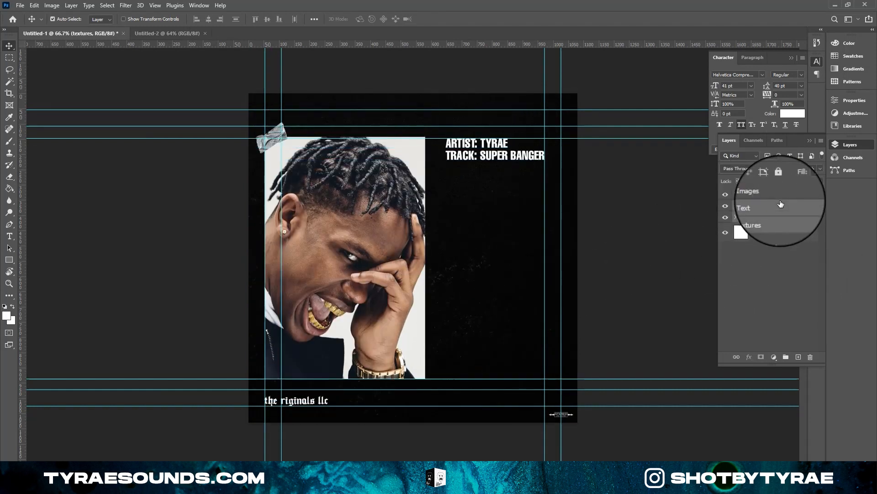
{"action": "left_click", "coordinate": [764, 195], "text": "shift"}
{"action": "left_click_drag", "start_coordinate": [412, 221], "coordinate": [344, 234]}
{"action": "left_click_drag", "start_coordinate": [466, 311], "coordinate": [638, 337]}
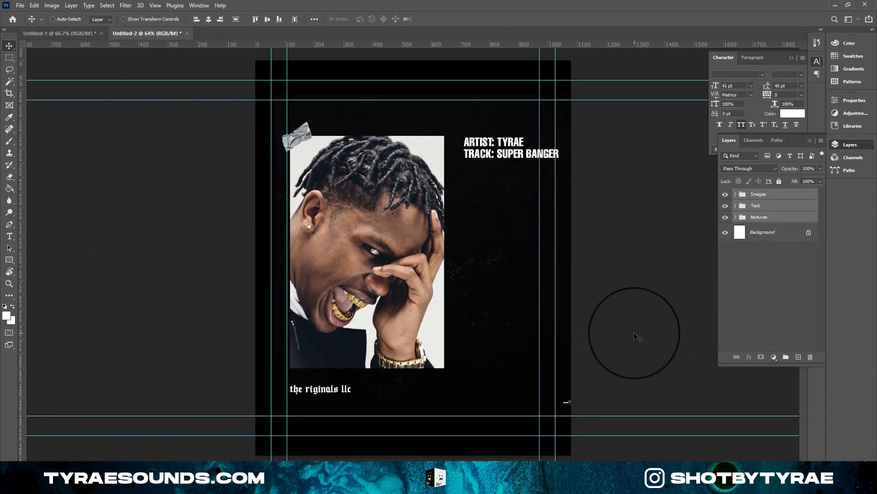
Enlarge the DARK SIDE texture in the textures group so that it covers the whole portrait canvas.
{"action": "left_click", "coordinate": [737, 217]}
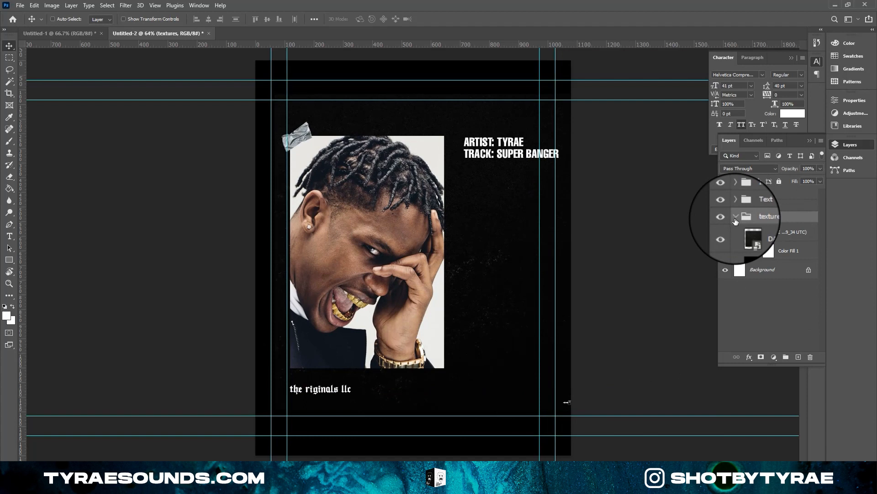
{"action": "left_click", "coordinate": [759, 239]}
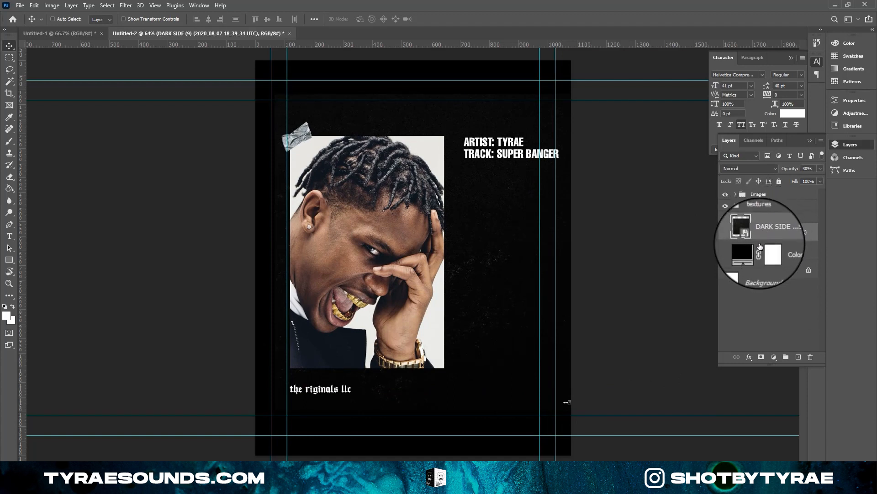
{"action": "key", "text": "ctrl+t"}
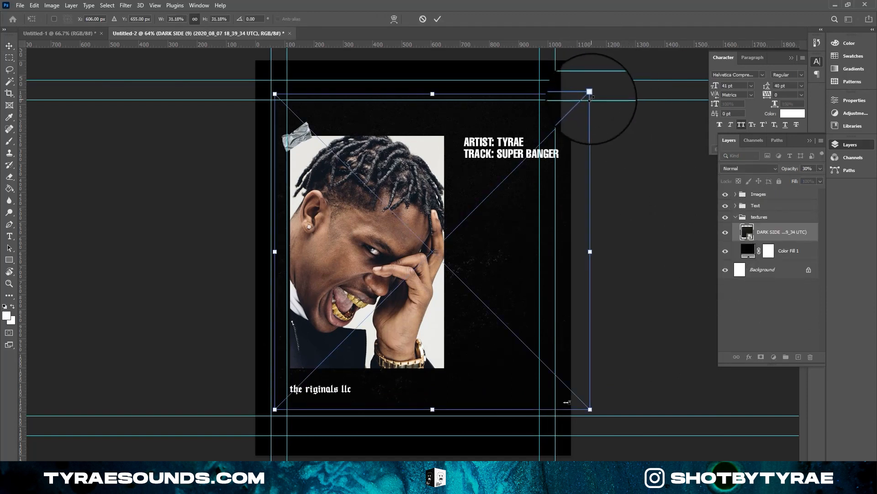
{"action": "left_click_drag", "start_coordinate": [589, 91], "coordinate": [628, 56]}
{"action": "left_click_drag", "start_coordinate": [274, 409], "coordinate": [215, 425]}
Scale the Images group to about 126.56% and place its photo near the middle of the portrait canvas.
{"action": "left_click", "coordinate": [735, 194]}
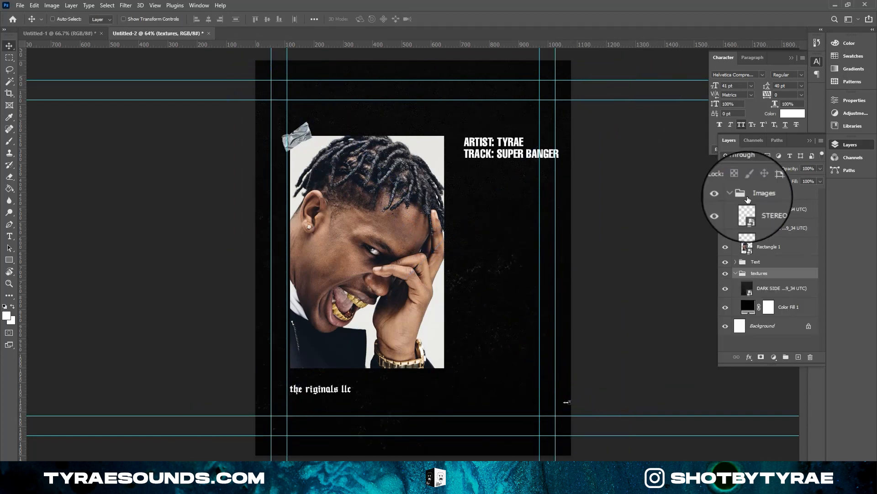
{"action": "left_click", "coordinate": [759, 193]}
{"action": "left_click_drag", "start_coordinate": [365, 309], "coordinate": [346, 303]}
{"action": "key", "text": "ctrl+t"}
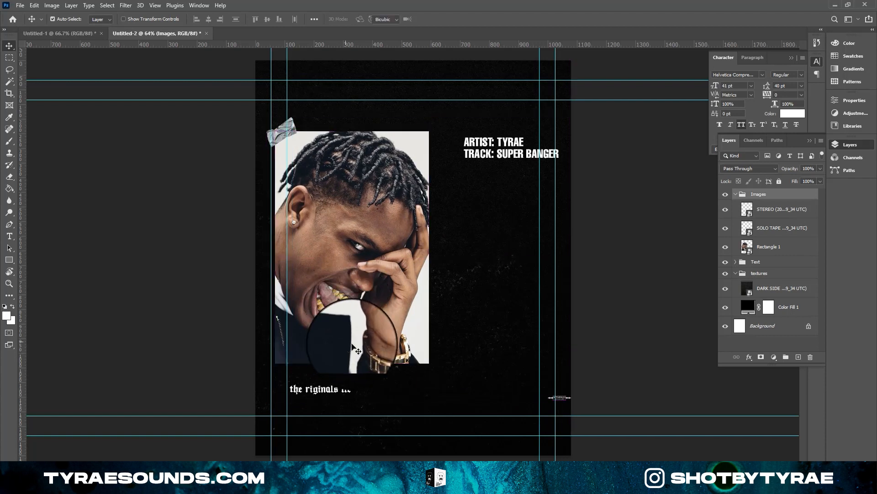
{"action": "mouse_move", "coordinate": [342, 354]}
{"action": "left_mouse_down"}
{"action": "mouse_move", "coordinate": [335, 347]}
{"action": "mouse_move", "coordinate": [334, 367]}
{"action": "left_mouse_up"}
{"action": "left_click_drag", "start_coordinate": [601, 397], "coordinate": [650, 438]}
{"action": "left_click_drag", "start_coordinate": [470, 316], "coordinate": [507, 312]}
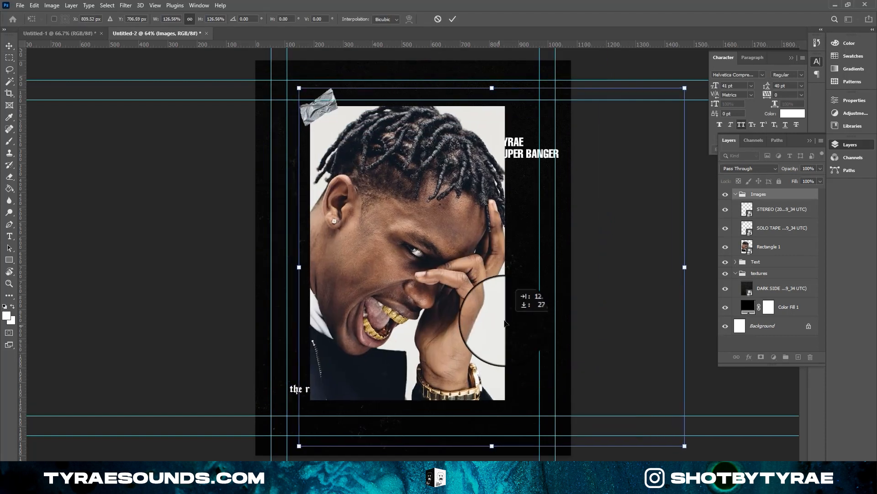
{"action": "key", "text": "Return"}
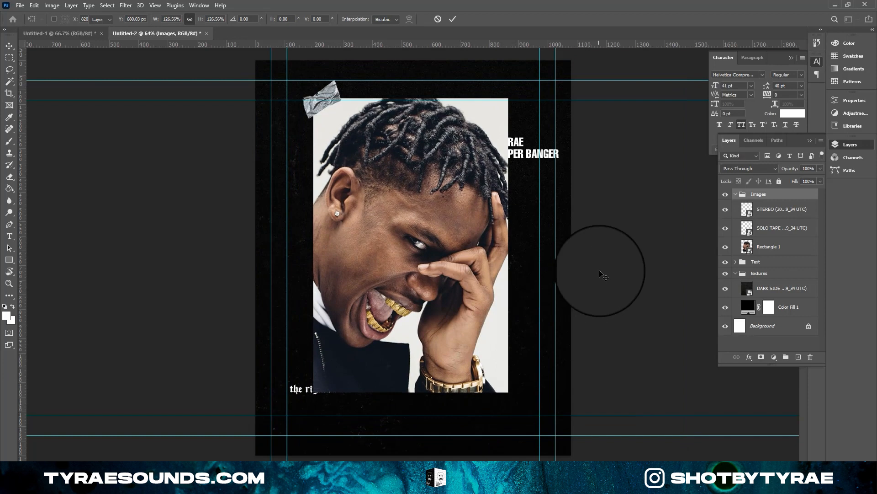
Move the STEREO logo to the lower-left corner of the portrait canvas.
{"action": "left_click", "coordinate": [783, 209]}
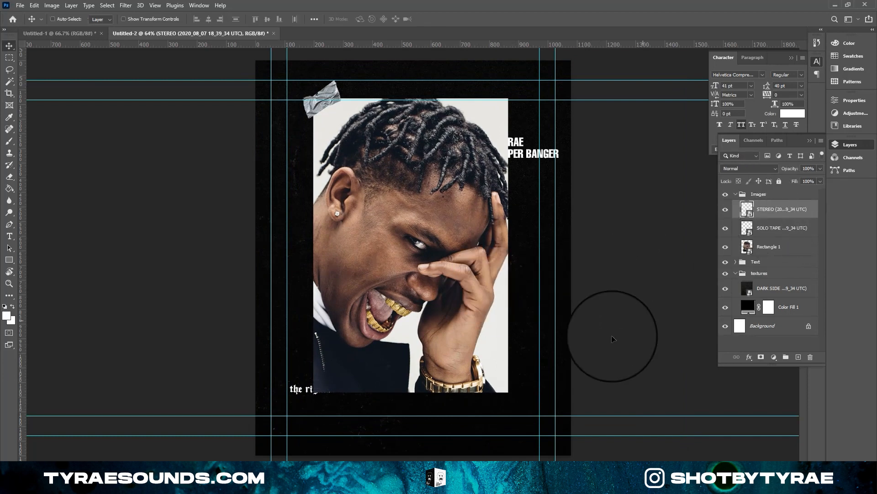
{"action": "left_click_drag", "start_coordinate": [373, 205], "coordinate": [288, 322]}
{"action": "left_click_drag", "start_coordinate": [328, 451], "coordinate": [302, 459]}
Move the photo and its tape together slightly down, leaving more room above them.
{"action": "left_click", "coordinate": [776, 247]}
{"action": "left_click", "coordinate": [776, 228], "text": "shift"}
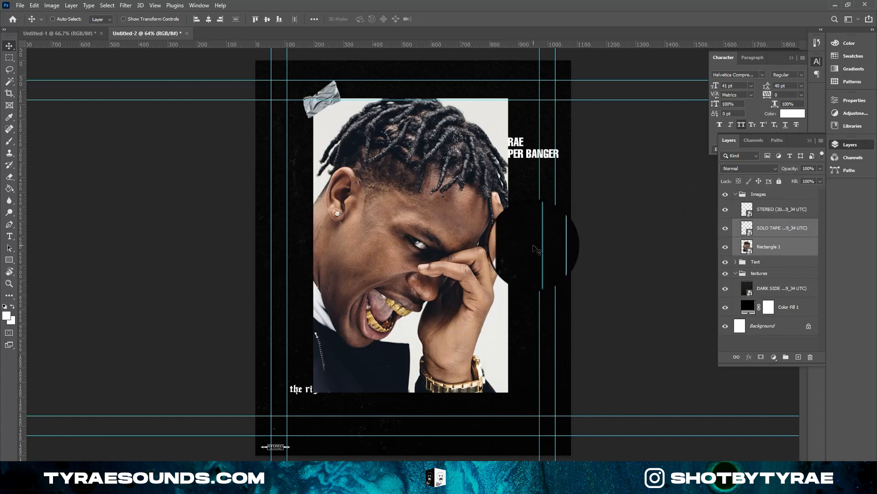
{"action": "mouse_move", "coordinate": [492, 250]}
{"action": "left_mouse_down"}
{"action": "mouse_move", "coordinate": [514, 268]}
{"action": "mouse_move", "coordinate": [495, 263]}
{"action": "left_mouse_up"}
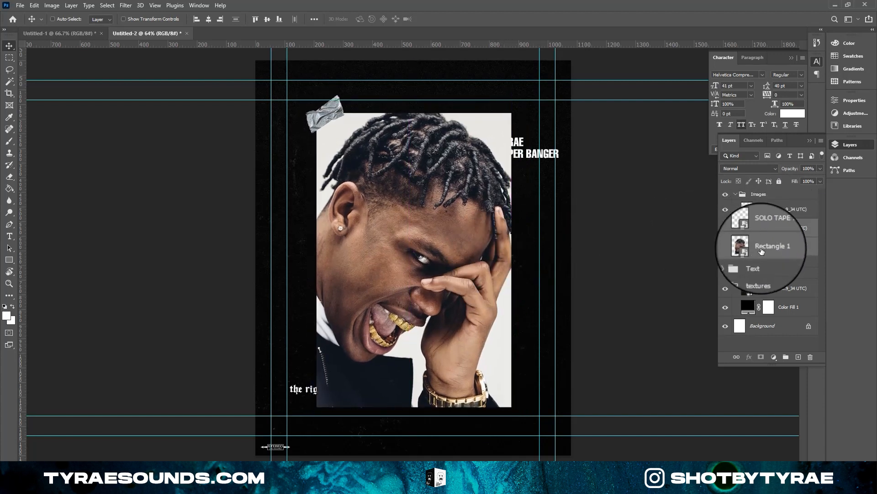
Centre the photo layer horizontally and vertically on the canvas and clear the selection.
{"action": "left_click", "coordinate": [763, 241]}
{"action": "key", "text": "ctrl+a"}
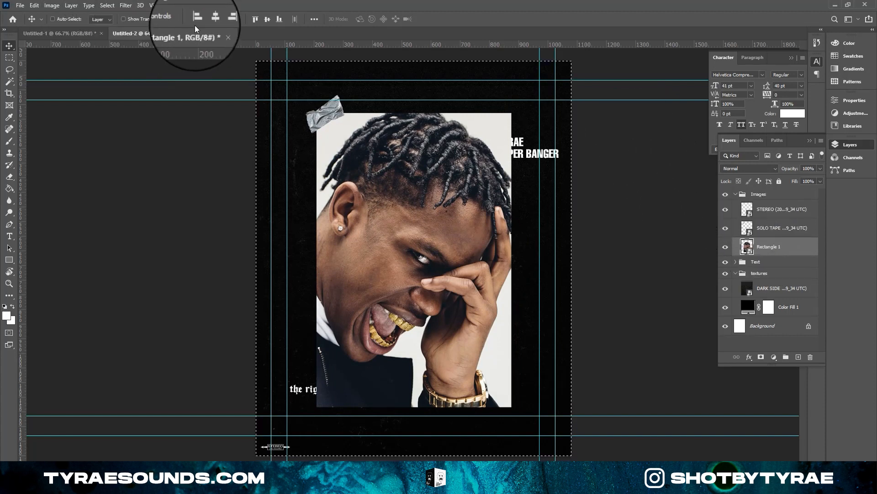
{"action": "left_click", "coordinate": [208, 19]}
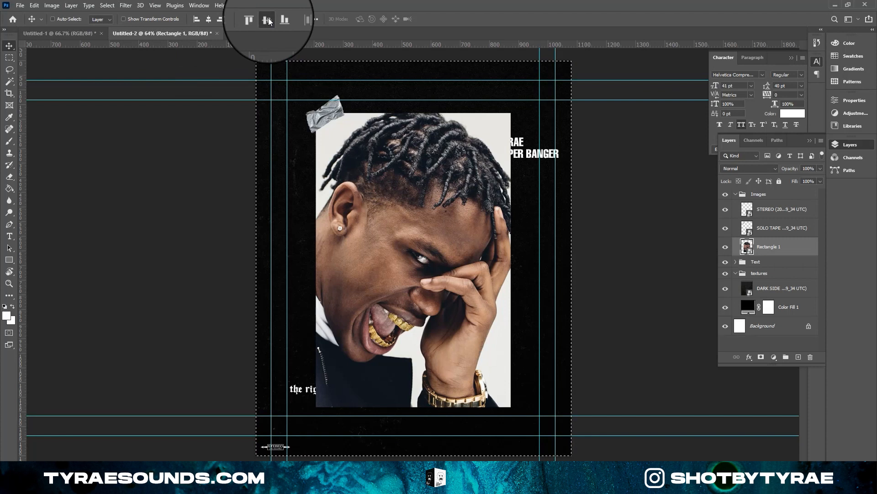
{"action": "left_click", "coordinate": [269, 21]}
{"action": "key", "text": "ctrl+d"}
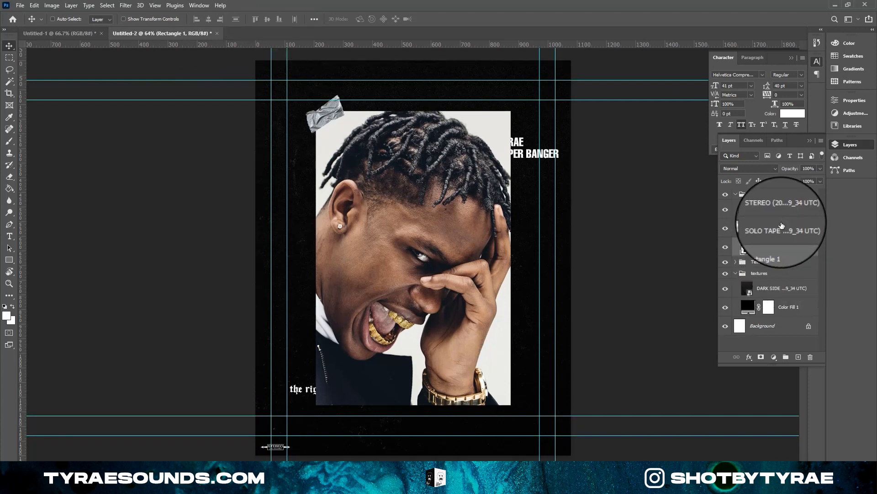
Move the Text group up so the artist and track text sits above the photo, then nudge that text layer alone.
{"action": "left_click", "coordinate": [768, 261]}
{"action": "left_click_drag", "start_coordinate": [535, 176], "coordinate": [518, 121]}
{"action": "left_click", "coordinate": [735, 263]}
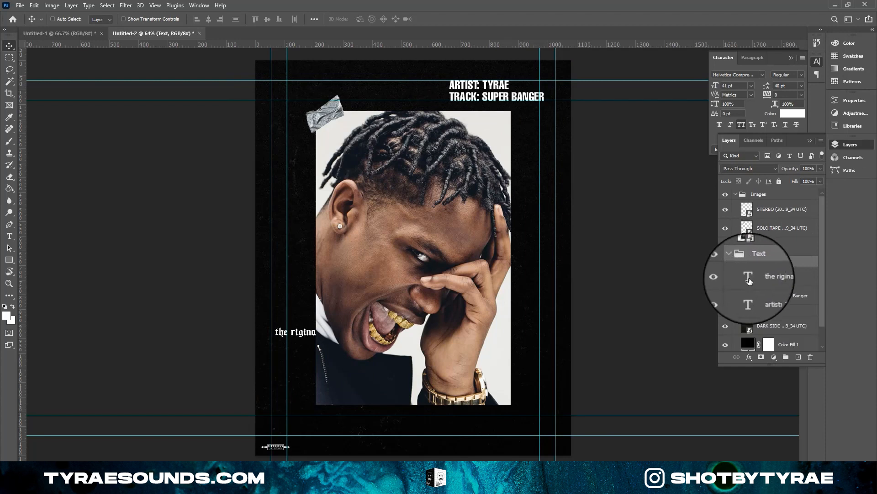
{"action": "left_click", "coordinate": [778, 296]}
{"action": "mouse_move", "coordinate": [498, 97]}
{"action": "left_mouse_down"}
{"action": "mouse_move", "coordinate": [336, 78]}
{"action": "mouse_move", "coordinate": [491, 69]}
{"action": "mouse_move", "coordinate": [511, 76]}
{"action": "mouse_move", "coordinate": [487, 85]}
{"action": "left_mouse_up"}
Center-align the lines of the artist and track text.
{"action": "double_click", "coordinate": [487, 85]}
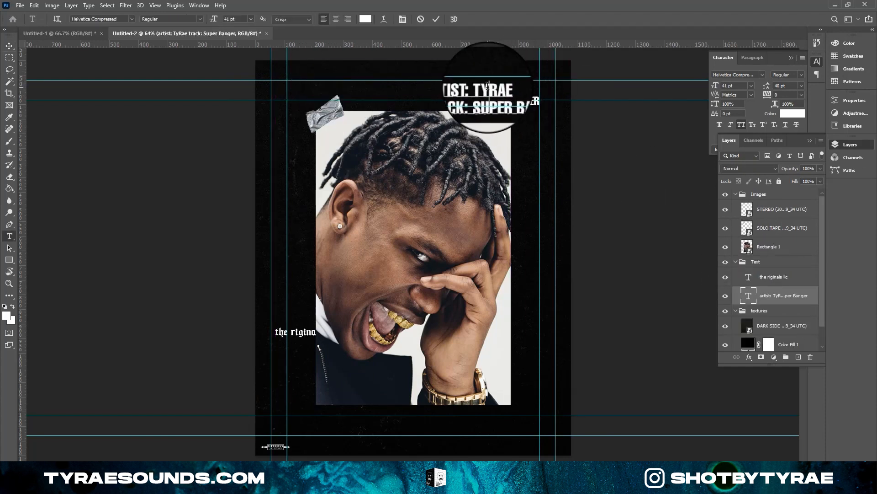
{"action": "key", "text": "ctrl+shift+c"}
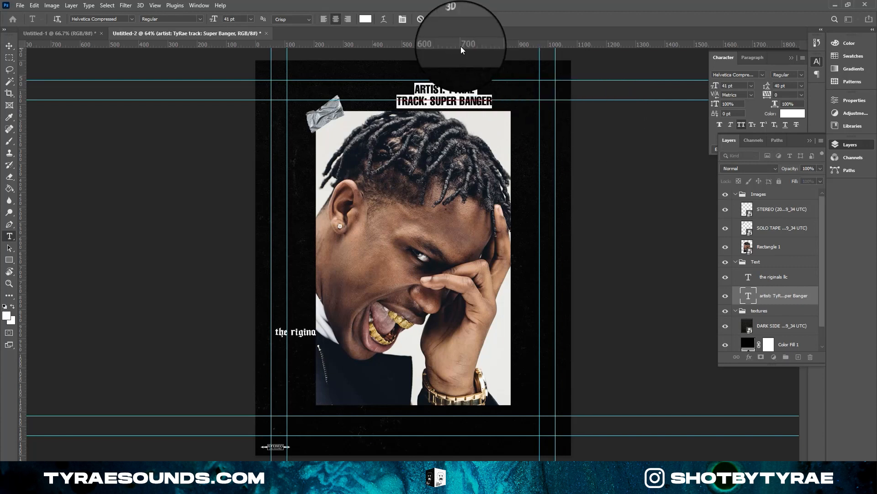
{"action": "left_click", "coordinate": [436, 19]}
{"action": "key", "text": "v"}
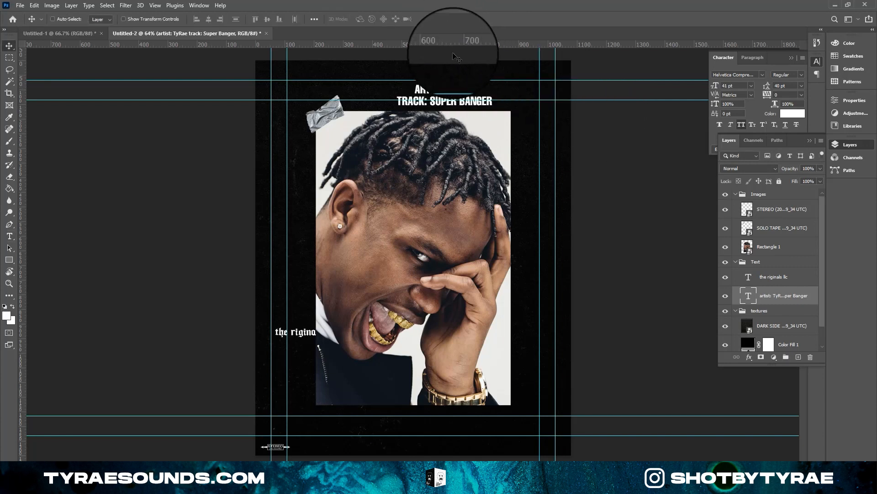
Move the artist and track text higher above the photo and centre it horizontally on the canvas.
{"action": "left_click_drag", "start_coordinate": [453, 87], "coordinate": [426, 70]}
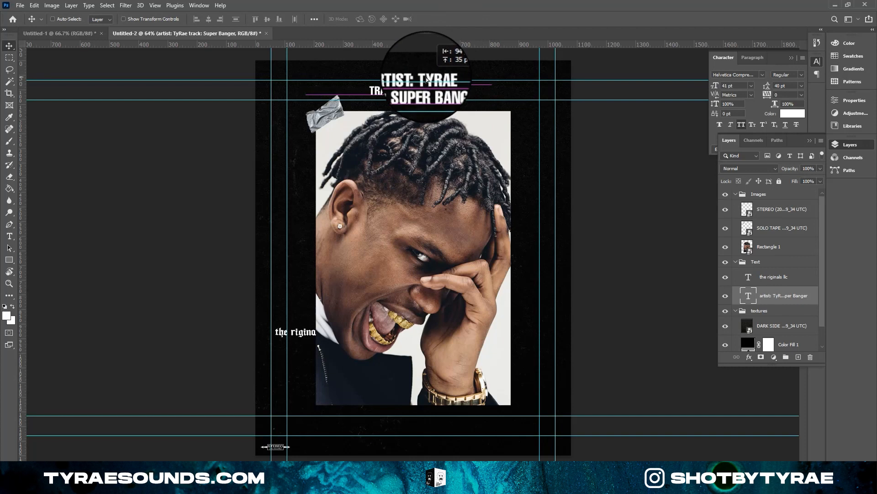
{"action": "key", "text": "ctrl+a"}
{"action": "left_click", "coordinate": [208, 19]}
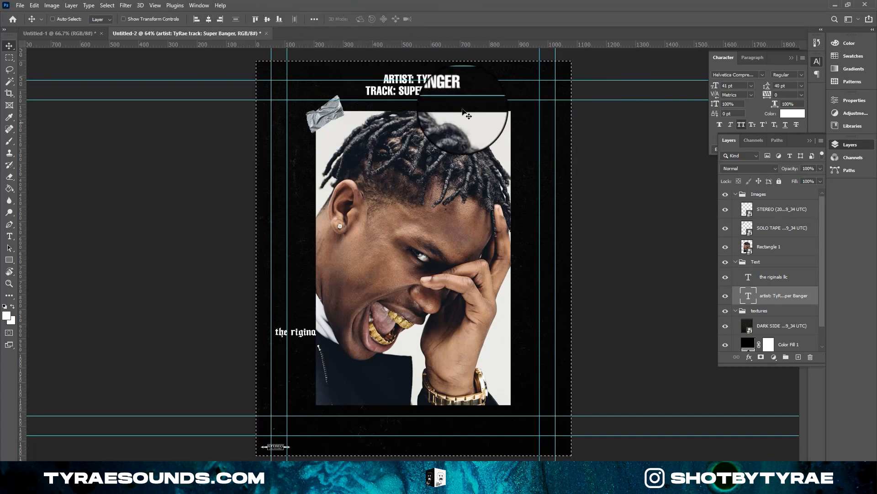
Move "the riginals llc" text to the lower-left corner beside the STEREO logo and scale it down to about 20.5 pt.
{"action": "key", "text": "ctrl+d"}
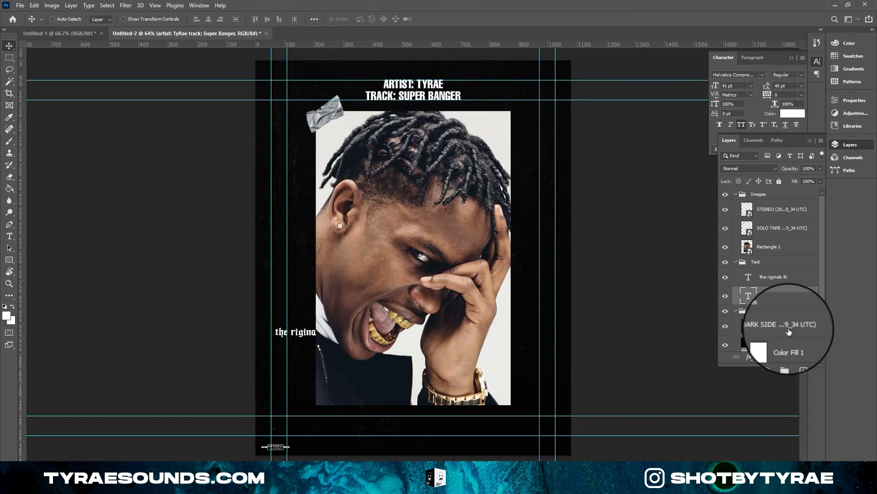
{"action": "left_click", "coordinate": [772, 276]}
{"action": "left_click_drag", "start_coordinate": [289, 336], "coordinate": [327, 453]}
{"action": "key", "text": "ctrl+t"}
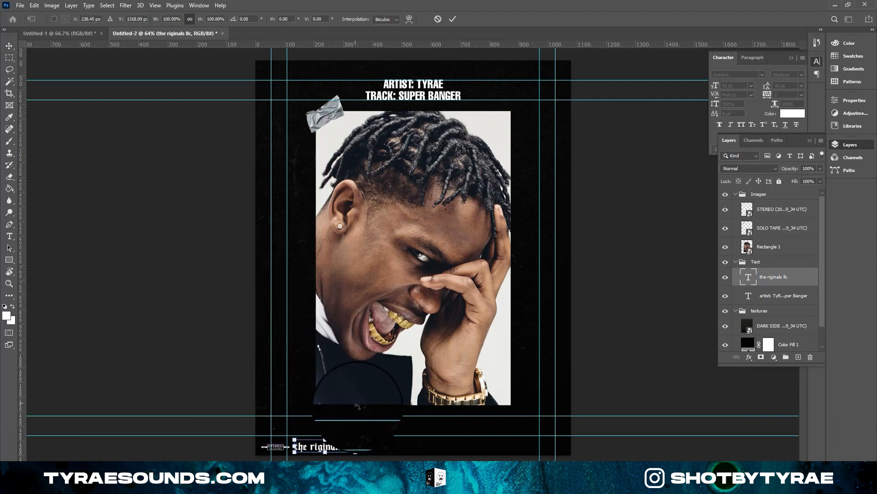
{"action": "left_click_drag", "start_coordinate": [356, 443], "coordinate": [317, 447]}
{"action": "key", "text": "Return"}
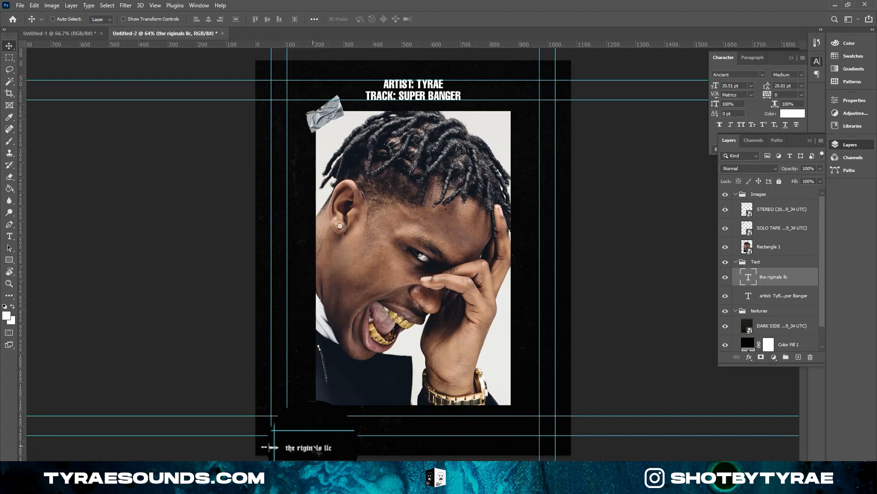
{"action": "left_click", "coordinate": [425, 94], "text": "ctrl"}
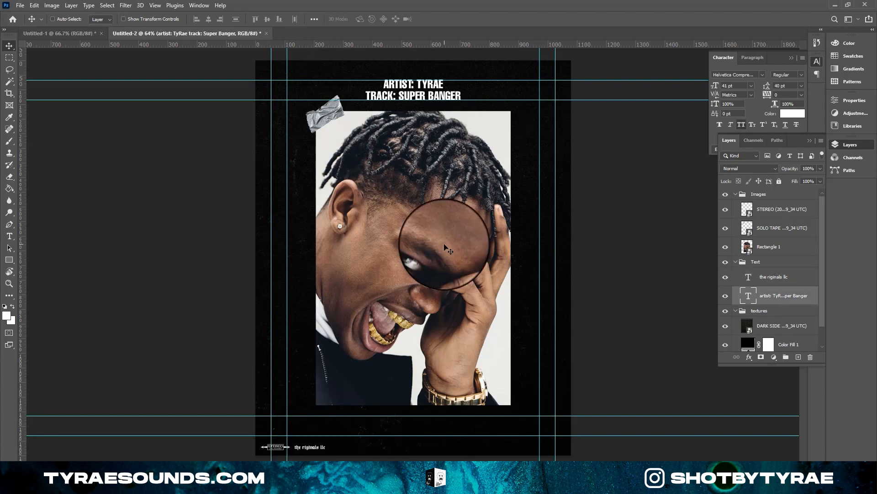
Create a new blank 1080 × 1920 px document at 72 ppi.
{"action": "left_click", "coordinate": [20, 5]}
{"action": "left_click", "coordinate": [28, 16]}
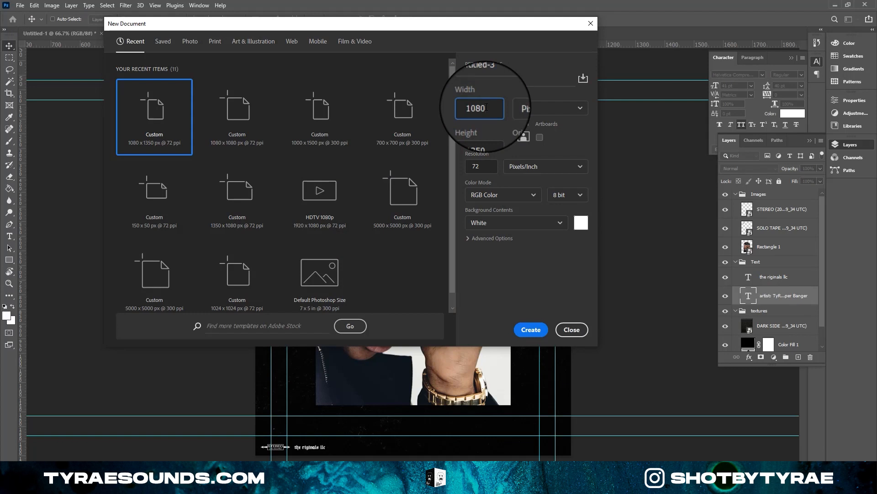
{"action": "left_click", "coordinate": [480, 135]}
{"action": "type", "text": "20"}
{"action": "key", "text": "Return"}
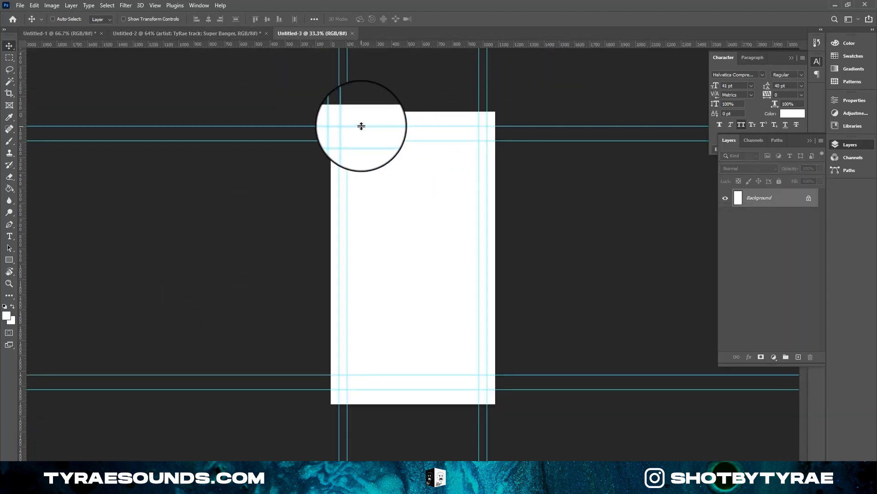
Copy the Images, Text and textures groups from the 1080 × 1350 document into the new 1080 × 1920 document.
{"action": "left_click", "coordinate": [219, 33]}
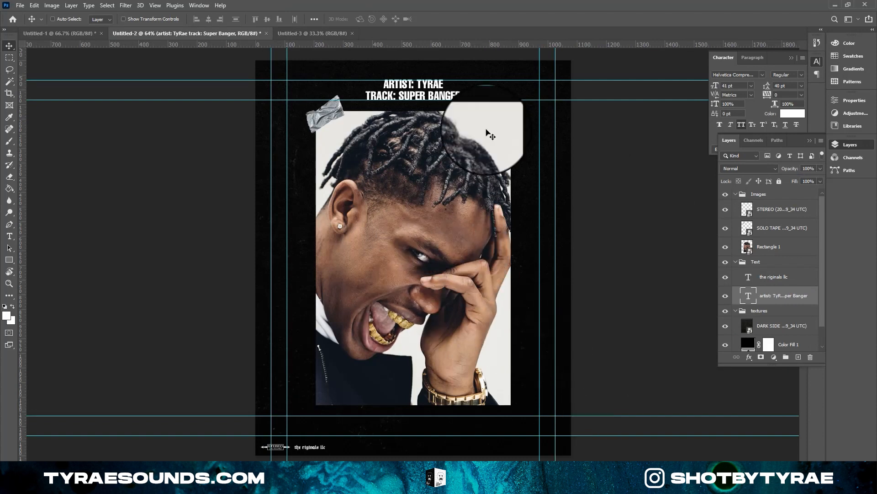
{"action": "left_click", "coordinate": [297, 33]}
{"action": "left_click", "coordinate": [181, 34]}
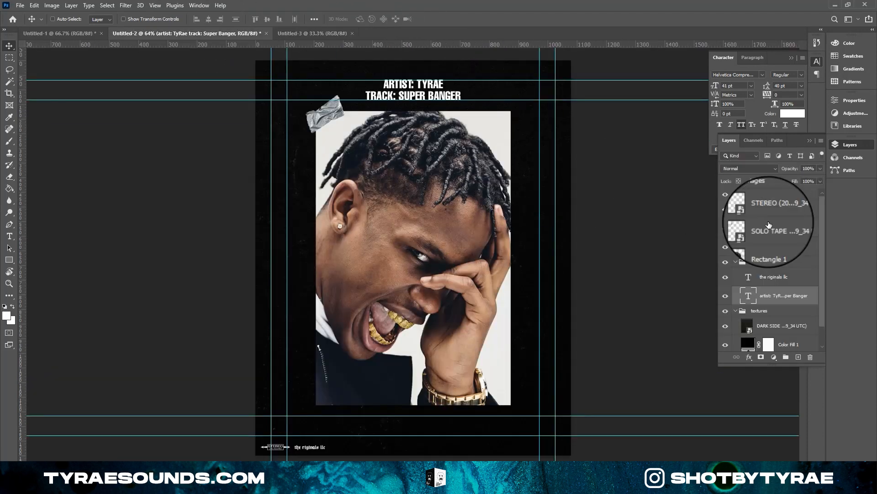
{"action": "left_click", "coordinate": [761, 195]}
{"action": "left_click", "coordinate": [735, 195], "text": "ctrl"}
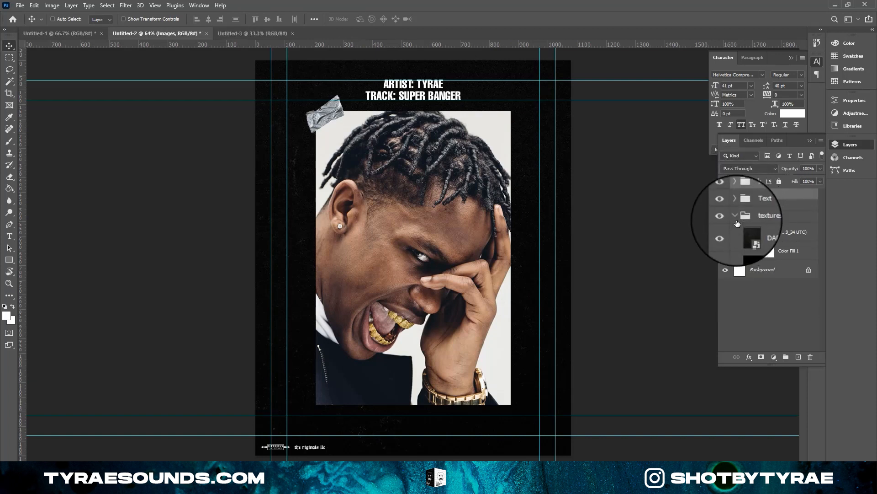
{"action": "left_click_drag", "start_coordinate": [210, 30], "coordinate": [397, 302]}
{"action": "left_click", "coordinate": [18, 5]}
{"action": "left_click", "coordinate": [18, 15]}
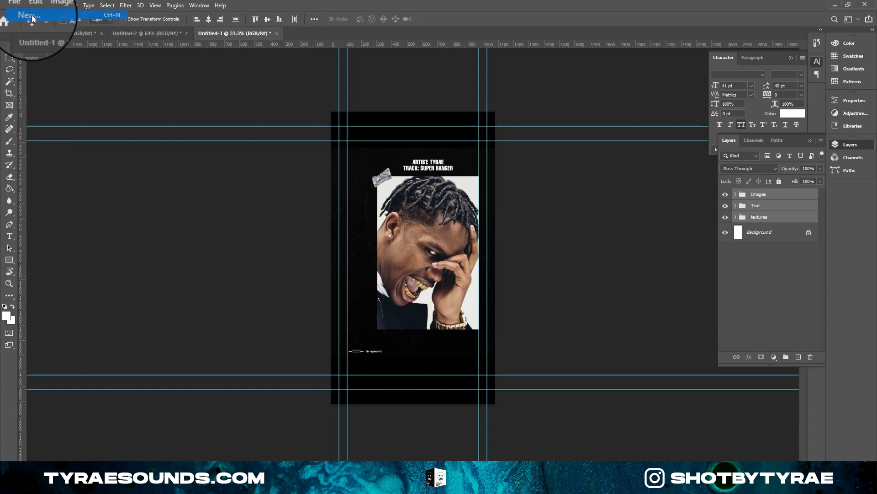
{"action": "left_click", "coordinate": [482, 108]}
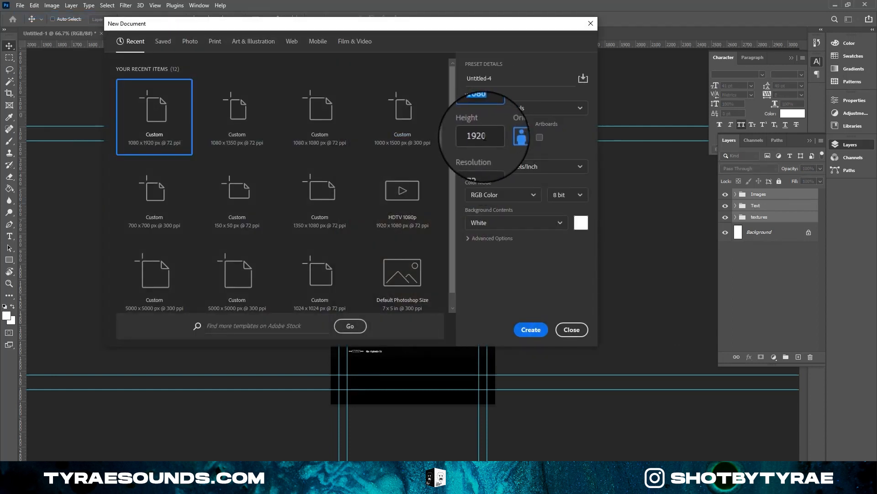
{"action": "left_click", "coordinate": [485, 137]}
{"action": "left_click", "coordinate": [552, 330]}
{"action": "left_click", "coordinate": [564, 331]}
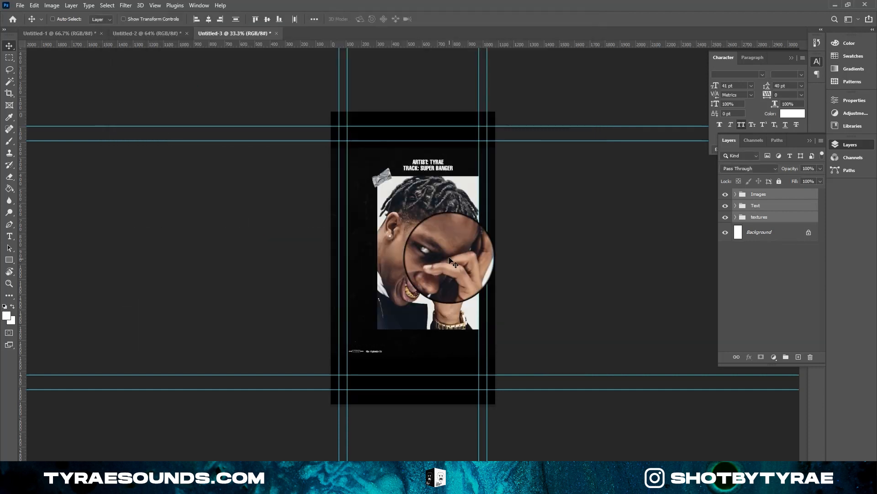
Enlarge the DARK SIDE texture layer in the textures group until it covers the whole tall canvas.
{"action": "left_click", "coordinate": [757, 221]}
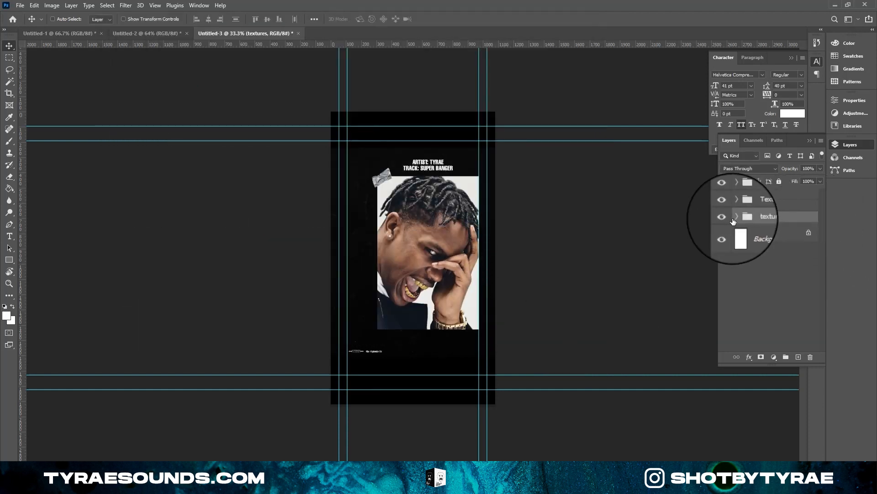
{"action": "left_click", "coordinate": [736, 219]}
{"action": "left_click", "coordinate": [749, 235]}
{"action": "key", "text": "ctrl+t"}
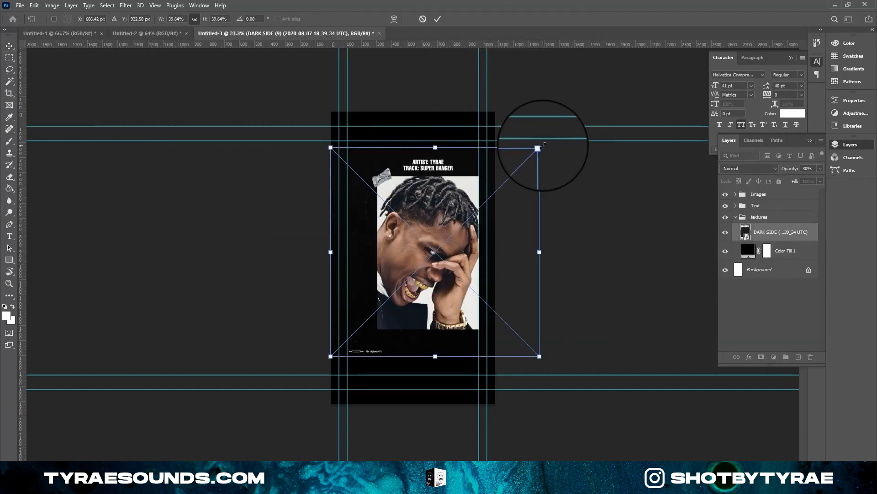
{"action": "key", "text": "Return"}
{"action": "left_click", "coordinate": [749, 216]}
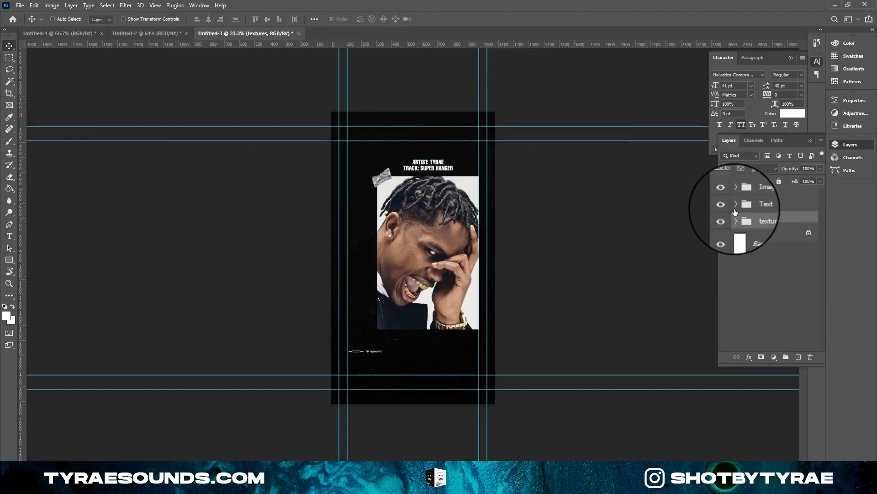
Toggle the DARK SIDE texture off and on to examine its coverage over the black fill.
{"action": "left_click", "coordinate": [776, 256]}
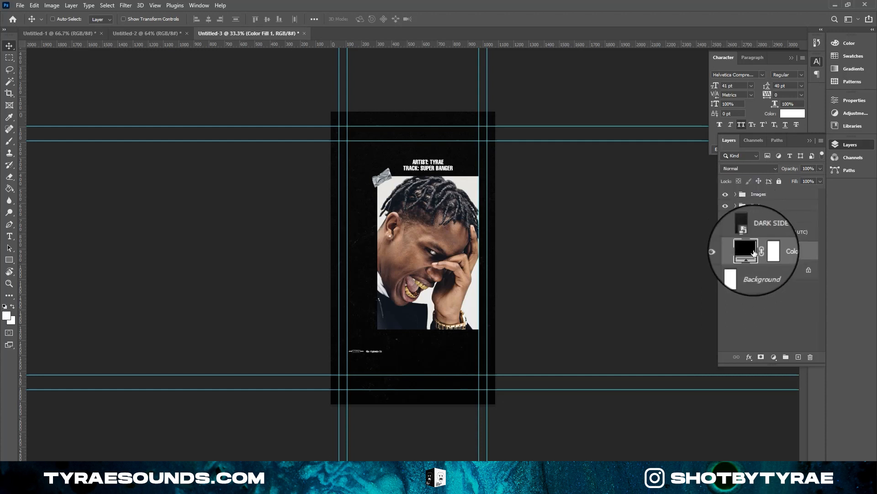
{"action": "left_click", "coordinate": [725, 235]}
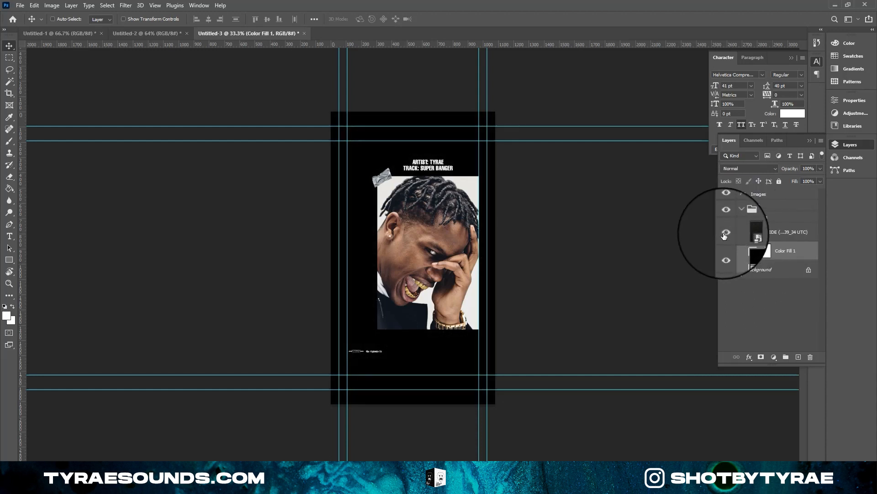
{"action": "left_click", "coordinate": [724, 235]}
{"action": "left_click", "coordinate": [772, 284]}
{"action": "left_click", "coordinate": [768, 234]}
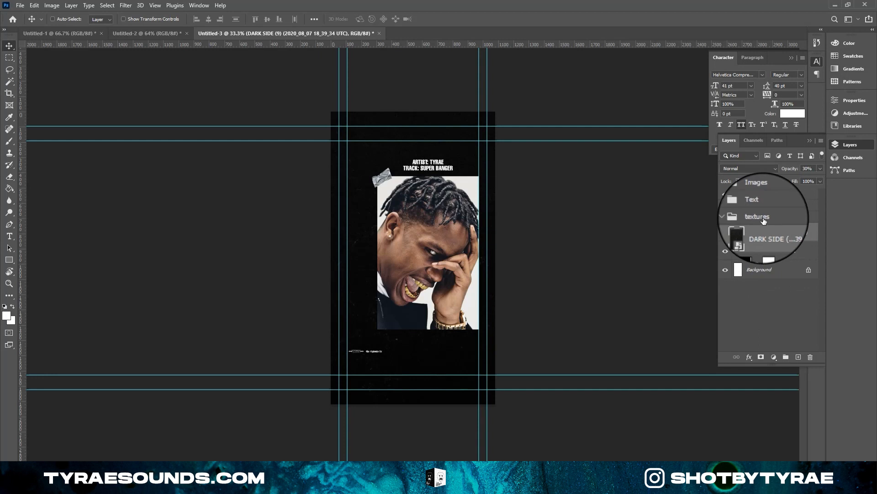
{"action": "left_click", "coordinate": [735, 217]}
Move "the riginals llc" text down to the lower-left corner of the 1080 × 1920 canvas.
{"action": "left_click", "coordinate": [736, 194]}
{"action": "left_click", "coordinate": [736, 194]}
{"action": "left_click", "coordinate": [759, 206]}
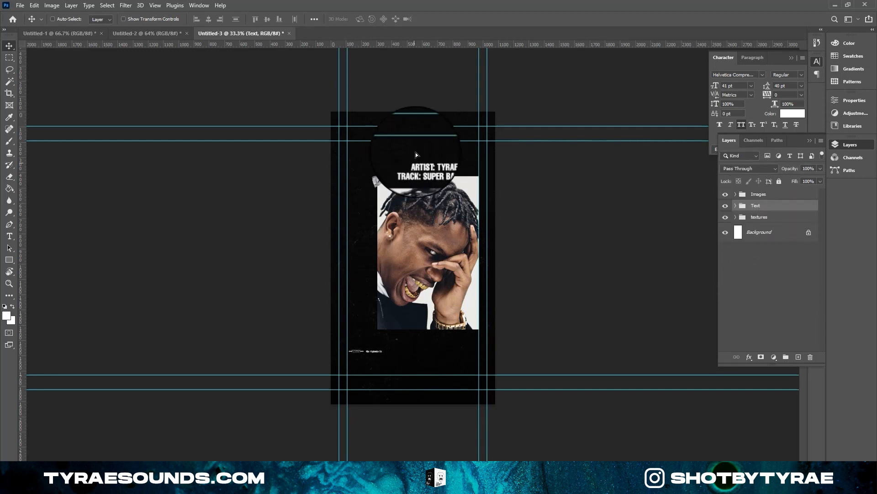
{"action": "left_click", "coordinate": [735, 206]}
{"action": "left_click", "coordinate": [763, 224]}
{"action": "left_click_drag", "start_coordinate": [357, 309], "coordinate": [371, 401]}
Move the artist and track text up between the upper guides and centre it horizontally on the canvas.
{"action": "left_click", "coordinate": [784, 239]}
{"action": "left_click_drag", "start_coordinate": [421, 130], "coordinate": [421, 142]}
{"action": "key", "text": "ctrl+w"}
{"action": "key", "text": "Escape"}
{"action": "key", "text": "ctrl+a"}
{"action": "key", "text": "ctrl+d"}
Enlarge the photo and tape layers together, then align their centres horizontally and vertically.
{"action": "left_click", "coordinate": [751, 194]}
{"action": "left_click", "coordinate": [736, 205]}
{"action": "left_click", "coordinate": [735, 194]}
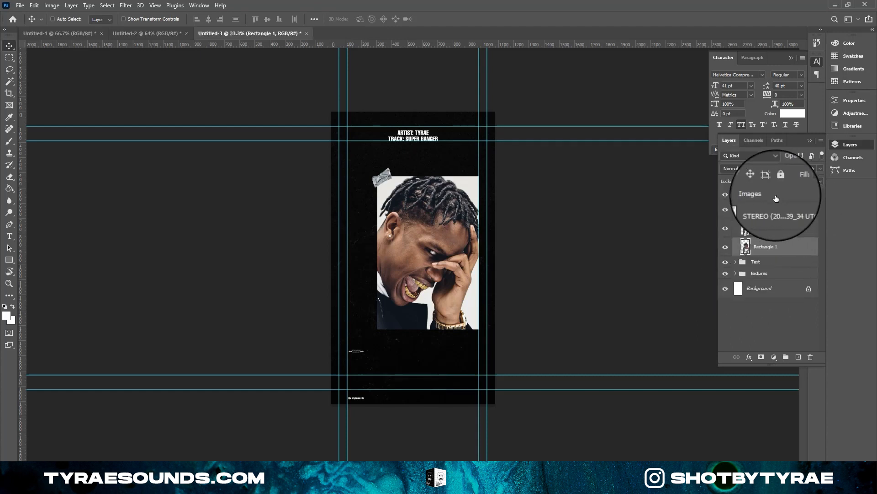
{"action": "left_click", "coordinate": [759, 229]}
{"action": "left_click", "coordinate": [756, 248], "text": "ctrl"}
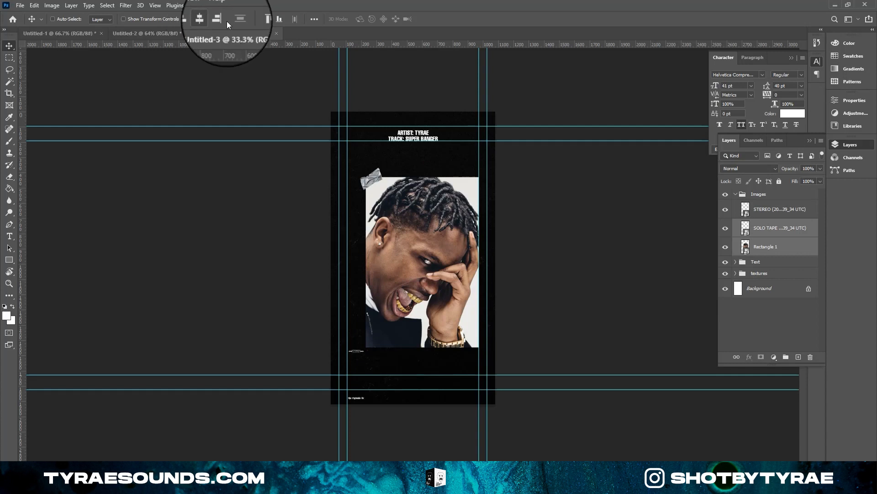
{"action": "left_click", "coordinate": [209, 19]}
{"action": "left_click", "coordinate": [265, 20]}
Enlarge the photo further on its own and place the tape over its upper-left corner.
{"action": "left_click", "coordinate": [767, 210]}
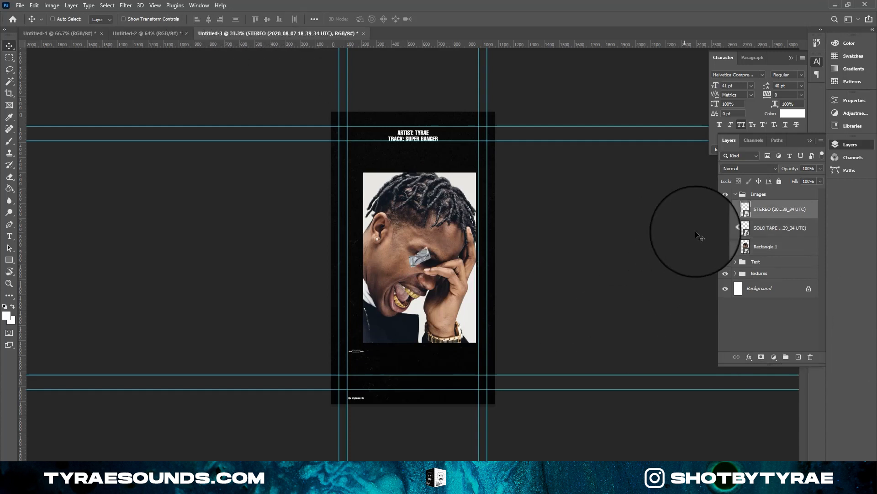
{"action": "left_click", "coordinate": [773, 229]}
{"action": "left_click_drag", "start_coordinate": [417, 258], "coordinate": [363, 174]}
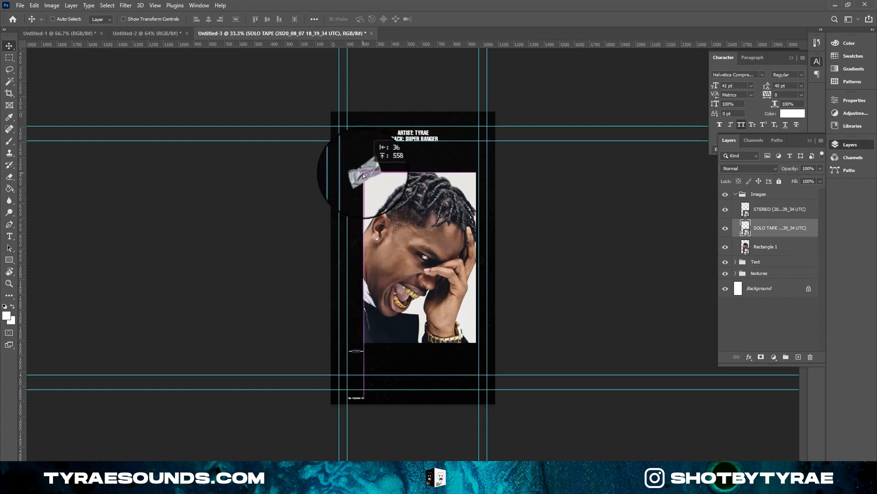
{"action": "left_click", "coordinate": [774, 209]}
{"action": "left_click", "coordinate": [773, 248]}
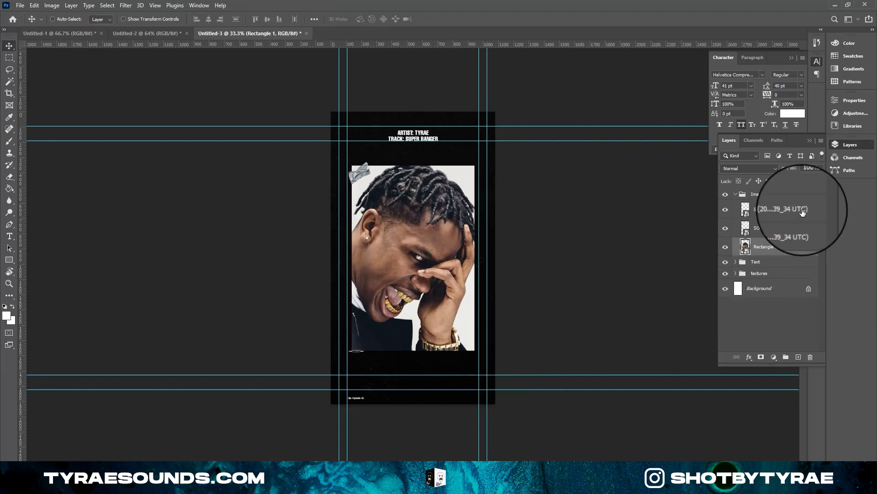
{"action": "left_click", "coordinate": [773, 228]}
Scale the artist and track text above the photo up to about 57.6 pt.
{"action": "left_click", "coordinate": [750, 262]}
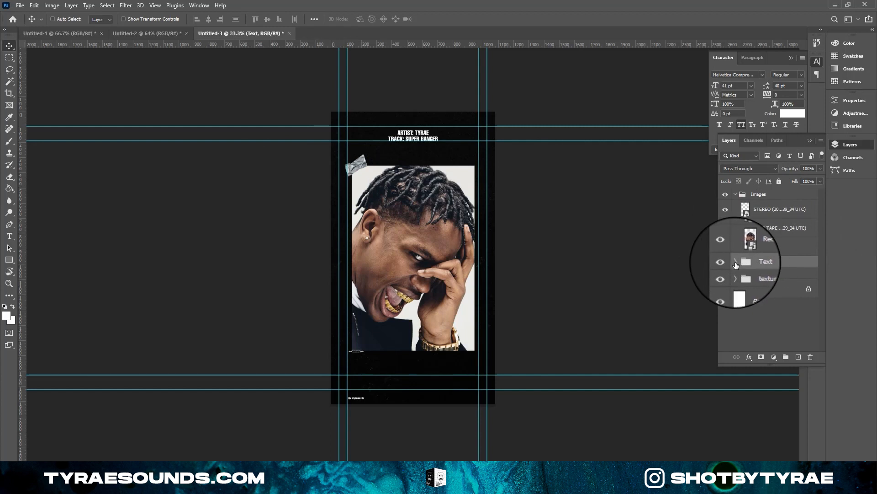
{"action": "left_click", "coordinate": [736, 261]}
{"action": "left_click", "coordinate": [771, 298]}
{"action": "key", "text": "ctrl+t"}
{"action": "mouse_move", "coordinate": [439, 142]}
{"action": "left_mouse_down"}
{"action": "mouse_move", "coordinate": [457, 157]}
{"action": "mouse_move", "coordinate": [437, 140]}
{"action": "left_mouse_up"}
{"action": "key", "text": "Return"}
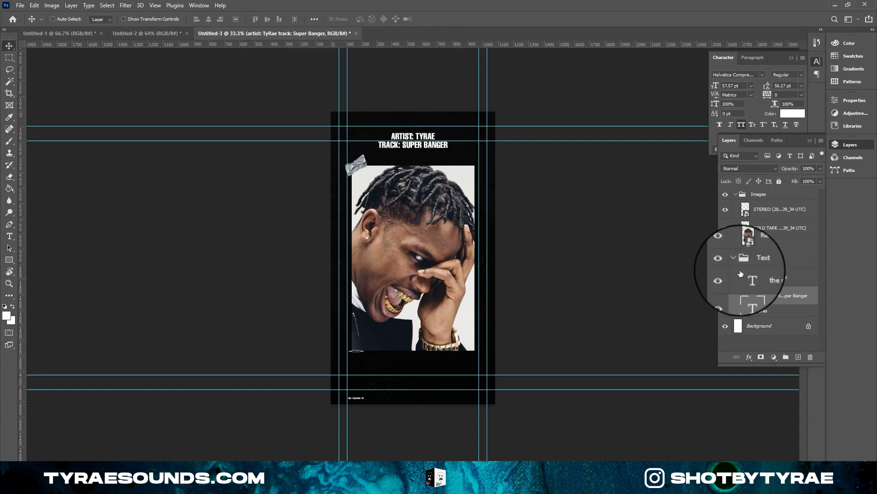
Place the STEREO logo beside "the riginals llc" in the canvas's lower-left corner and scale both up together slightly.
{"action": "left_click", "coordinate": [771, 211]}
{"action": "left_click", "coordinate": [791, 278], "text": "ctrl"}
{"action": "left_click_drag", "start_coordinate": [357, 351], "coordinate": [391, 397]}
{"action": "key", "text": "ctrl+t"}
{"action": "left_click", "coordinate": [452, 19]}
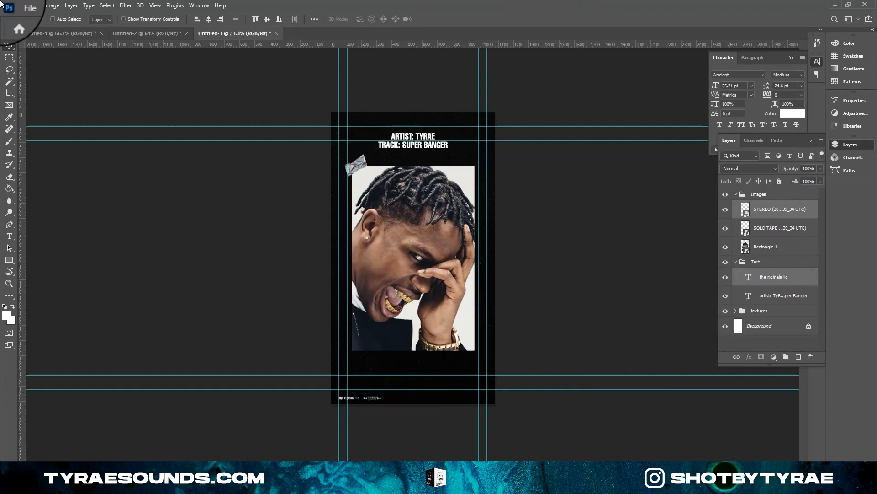
Create a new blank 1920 × 1080 px document from the HDTV 1080p film and video preset.
{"action": "left_click", "coordinate": [20, 6]}
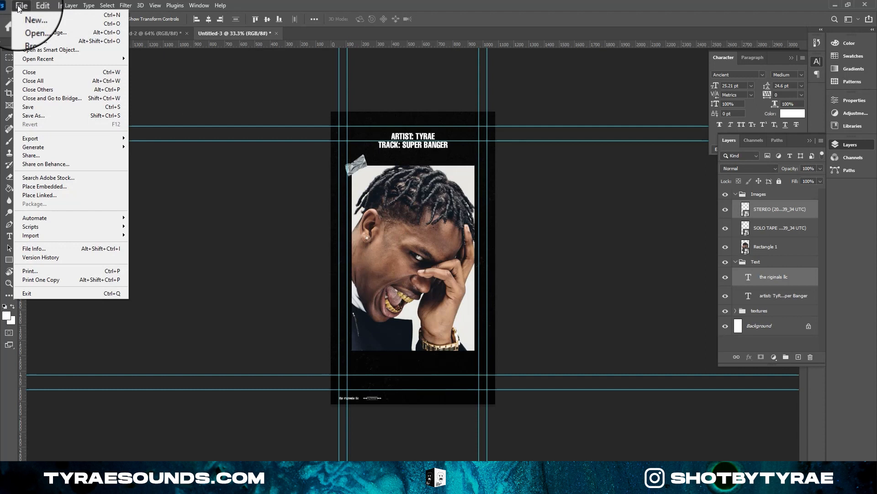
{"action": "left_click", "coordinate": [32, 15]}
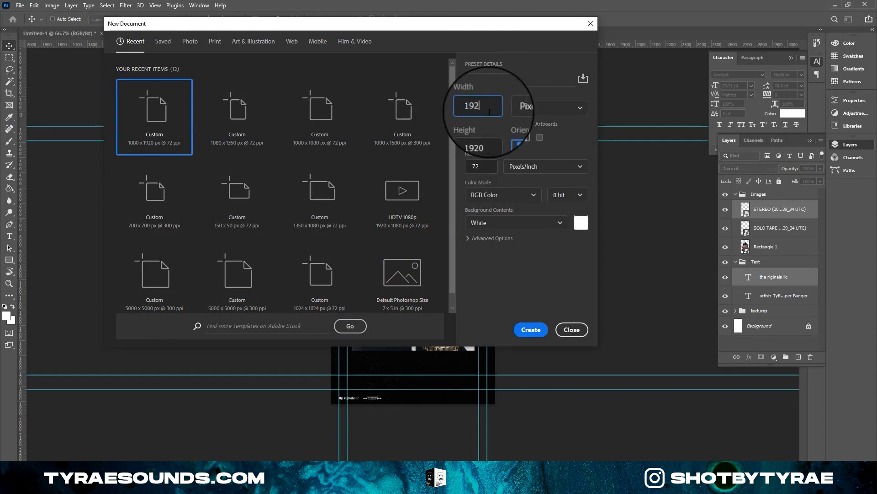
{"action": "type", "text": "0"}
{"action": "key", "text": "Tab"}
{"action": "type", "text": "1080"}
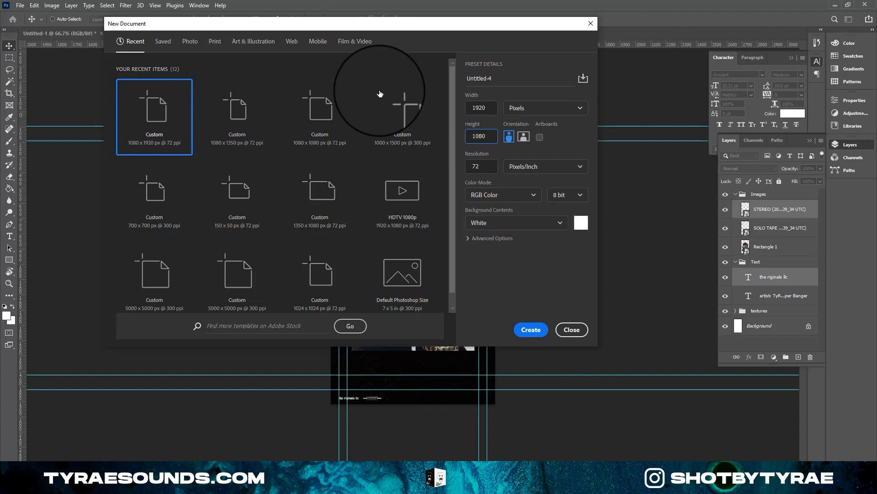
{"action": "left_click", "coordinate": [358, 42]}
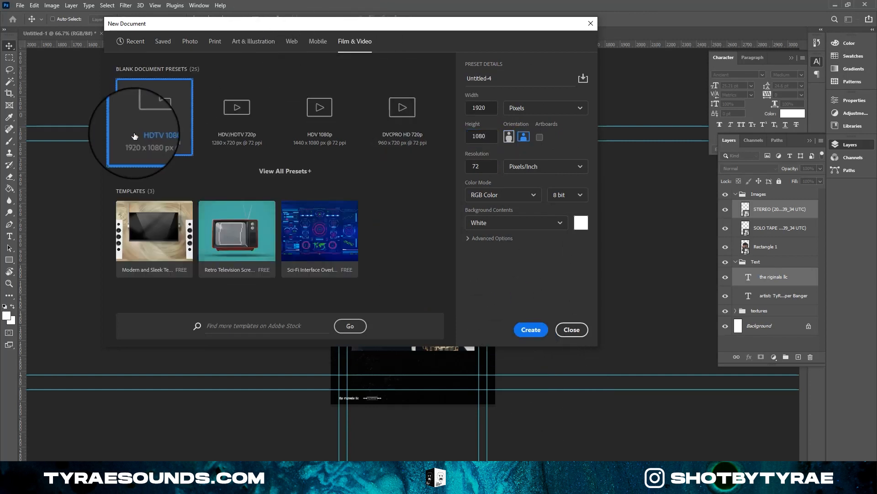
{"action": "left_click", "coordinate": [533, 333]}
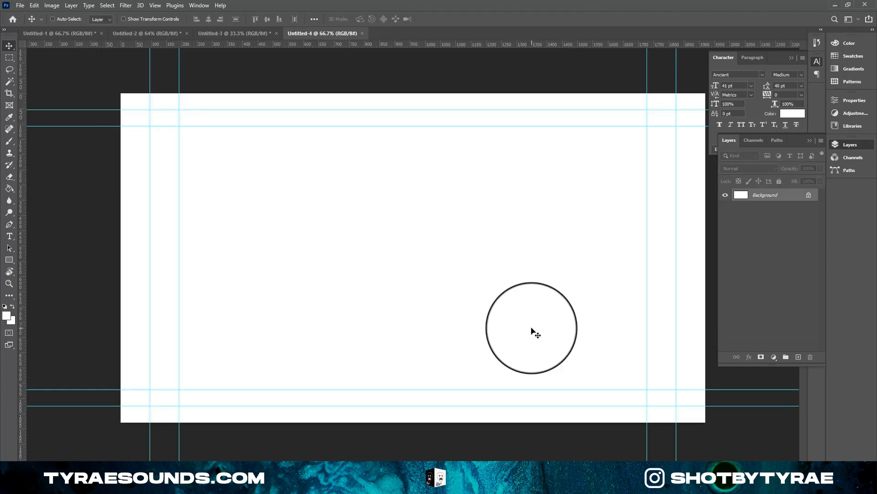
Copy the Images, Text and textures groups from the 1080 × 1920 document into the new landscape document.
{"action": "left_click", "coordinate": [233, 33]}
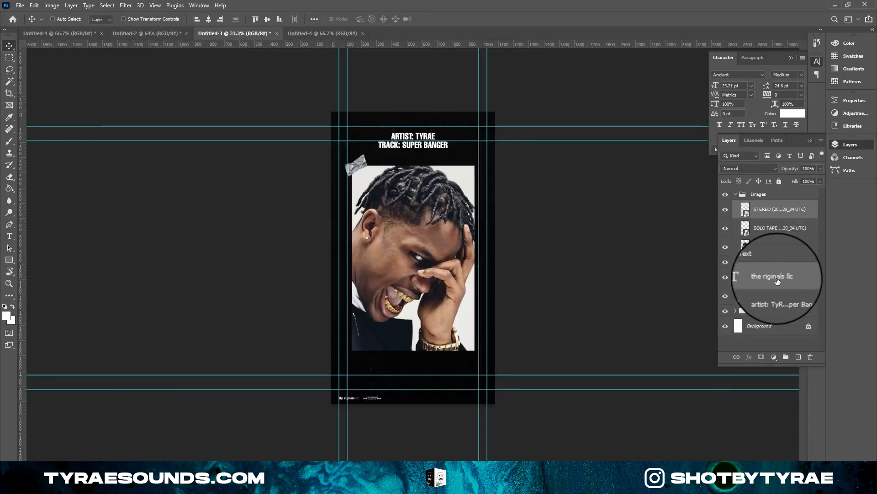
{"action": "left_click", "coordinate": [735, 262]}
{"action": "left_click", "coordinate": [735, 194]}
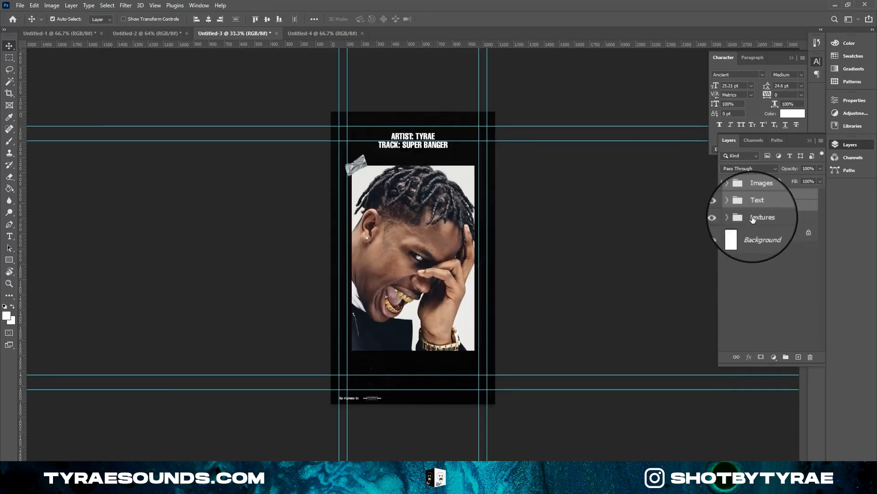
{"action": "left_click_drag", "start_coordinate": [753, 218], "coordinate": [445, 299]}
{"action": "key", "text": "z"}
{"action": "left_click_drag", "start_coordinate": [541, 293], "coordinate": [511, 282]}
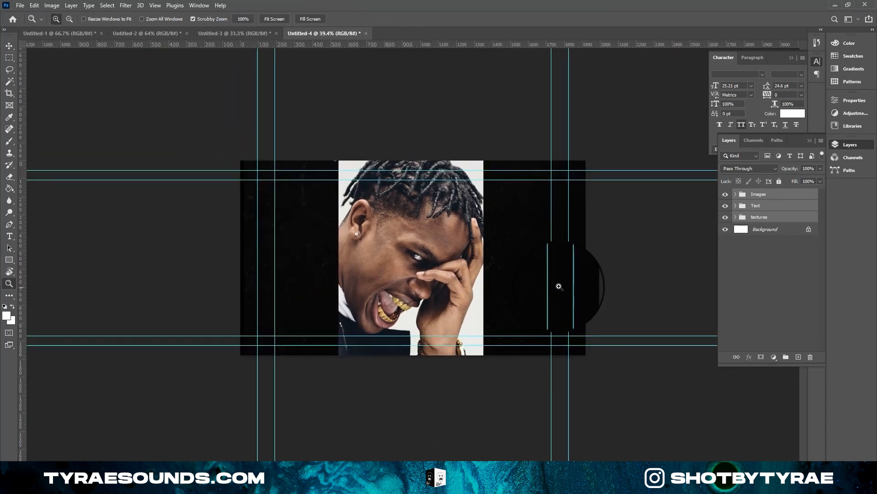
Fit the DARK SIDE texture in the textures group to the landscape canvas's width and hide the Text and Images groups.
{"action": "left_click", "coordinate": [734, 219]}
{"action": "left_click", "coordinate": [735, 219]}
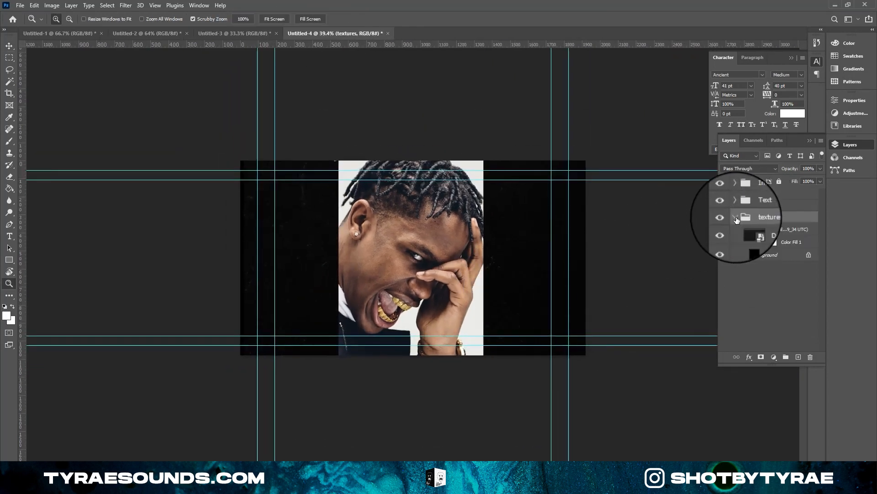
{"action": "left_click", "coordinate": [774, 232]}
{"action": "key", "text": "ctrl+t"}
{"action": "left_click_drag", "start_coordinate": [585, 84], "coordinate": [588, 83]}
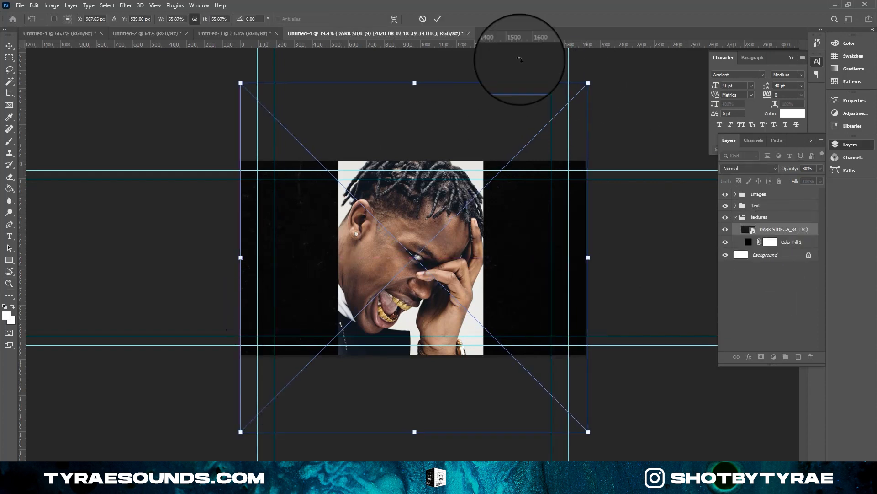
{"action": "left_click_drag", "start_coordinate": [590, 84], "coordinate": [576, 95]}
{"action": "key", "text": "Return"}
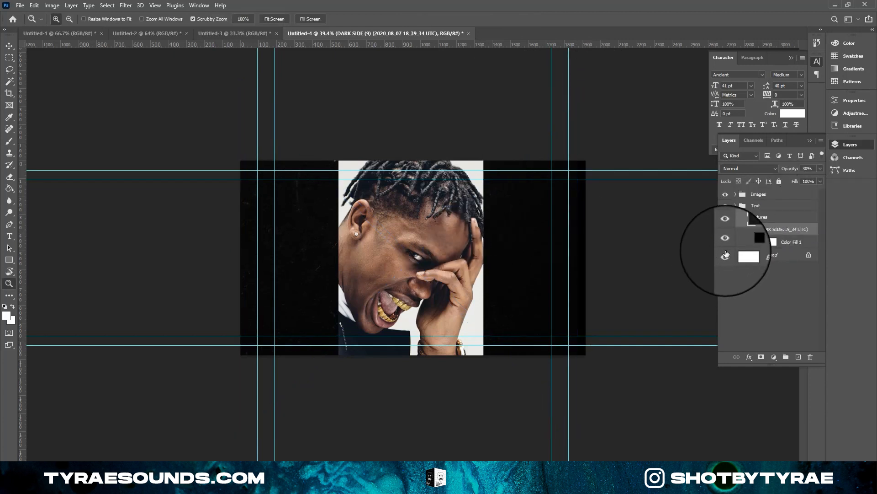
{"action": "left_click", "coordinate": [731, 208]}
{"action": "left_click", "coordinate": [726, 195]}
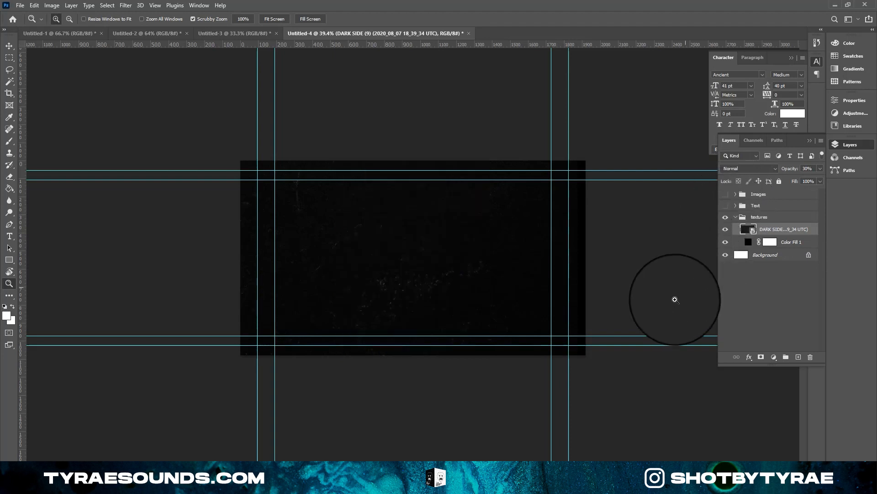
Shrink the DARK SIDE texture to the canvas height at the left edge and place a duplicate over the right side.
{"action": "key", "text": "ctrl+t"}
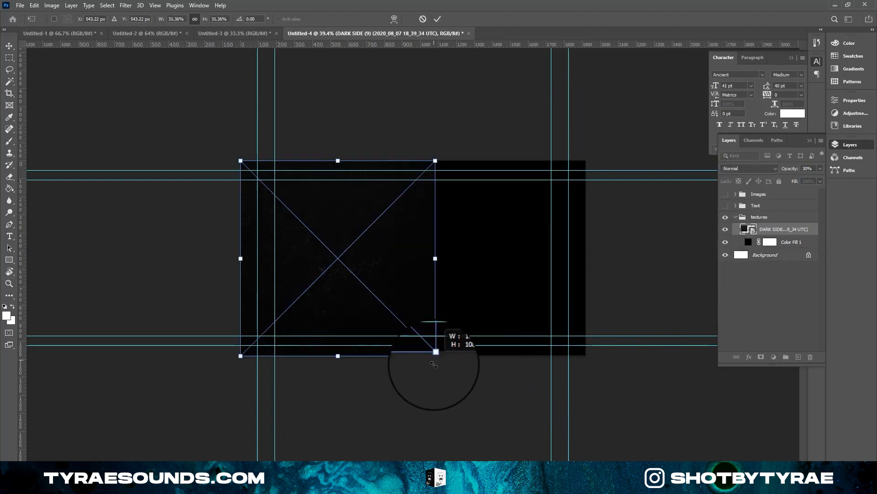
{"action": "left_click_drag", "start_coordinate": [436, 352], "coordinate": [439, 355]}
{"action": "key", "text": "Return"}
{"action": "left_click_drag", "start_coordinate": [362, 289], "coordinate": [571, 271]}
{"action": "key", "text": "v"}
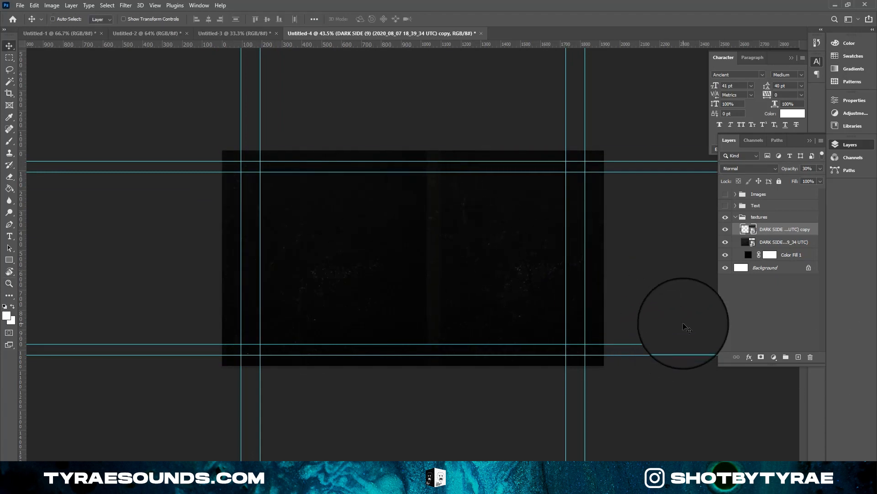
Rasterize both DARK SIDE texture layers for the Spot Healing Brush and enlarge its brush size to 107.
{"action": "left_click", "coordinate": [13, 133]}
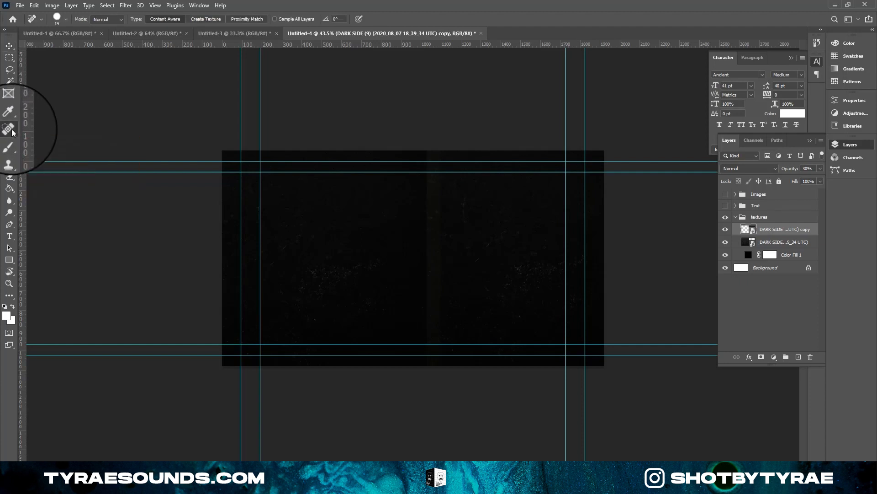
{"action": "left_click", "coordinate": [543, 234]}
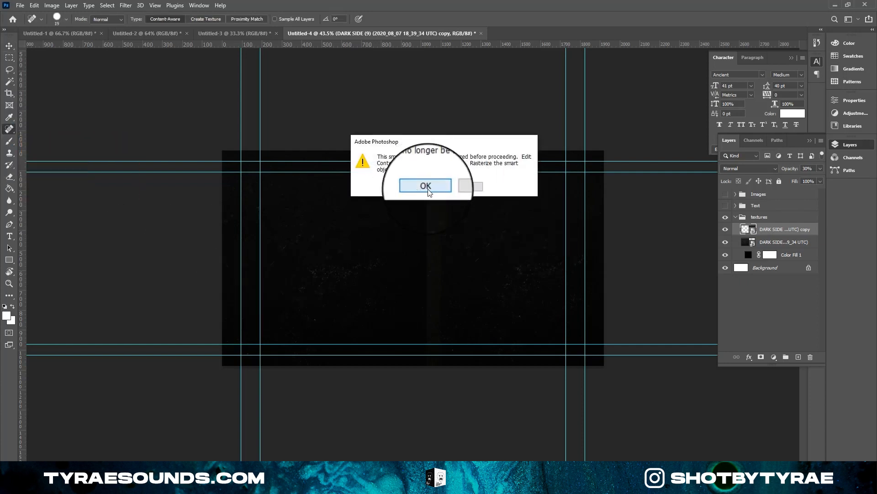
{"action": "left_click", "coordinate": [426, 186]}
{"action": "left_click", "coordinate": [747, 242]}
{"action": "left_click", "coordinate": [300, 252]}
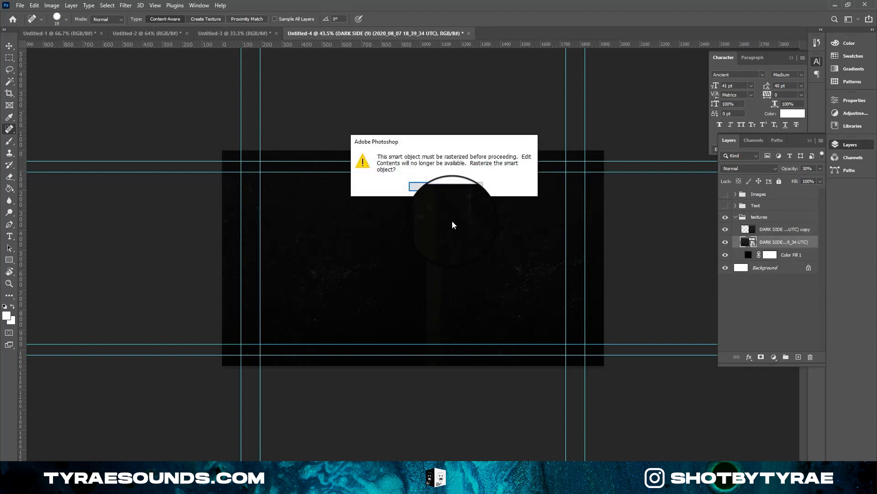
{"action": "left_click", "coordinate": [418, 187]}
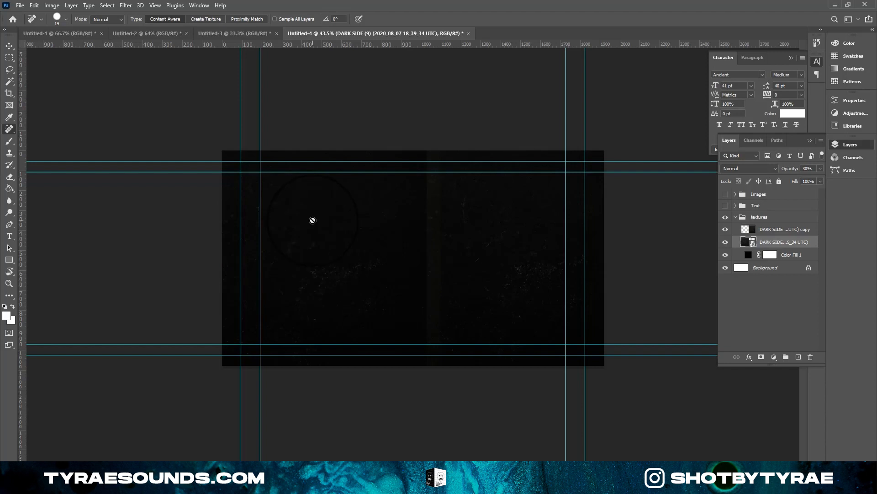
{"action": "left_click", "coordinate": [313, 220]}
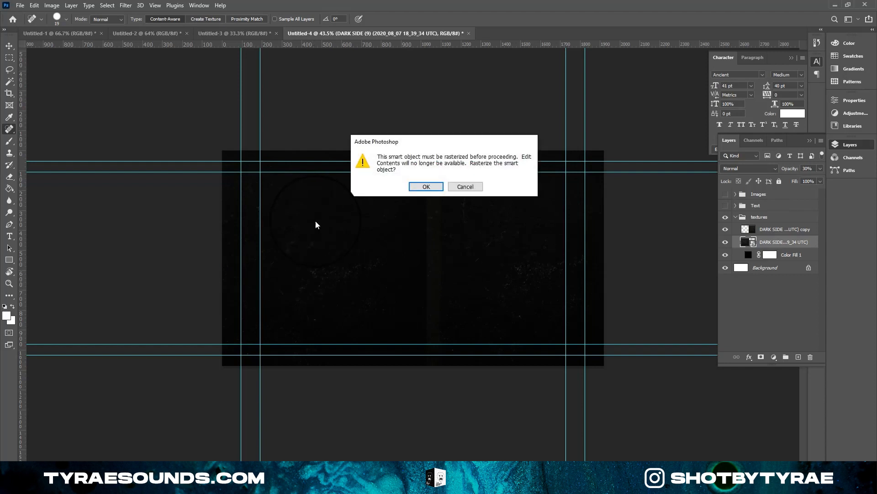
{"action": "left_click", "coordinate": [406, 186]}
{"action": "left_click", "coordinate": [59, 21]}
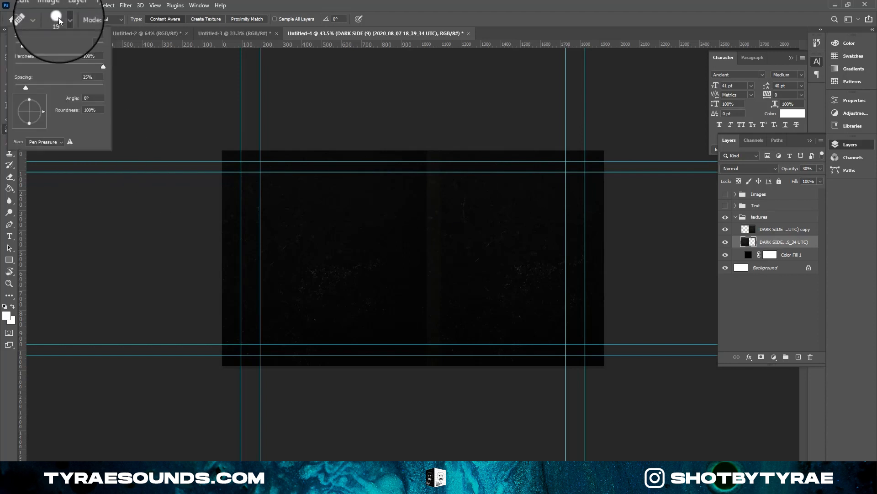
{"action": "left_click_drag", "start_coordinate": [43, 44], "coordinate": [56, 41]}
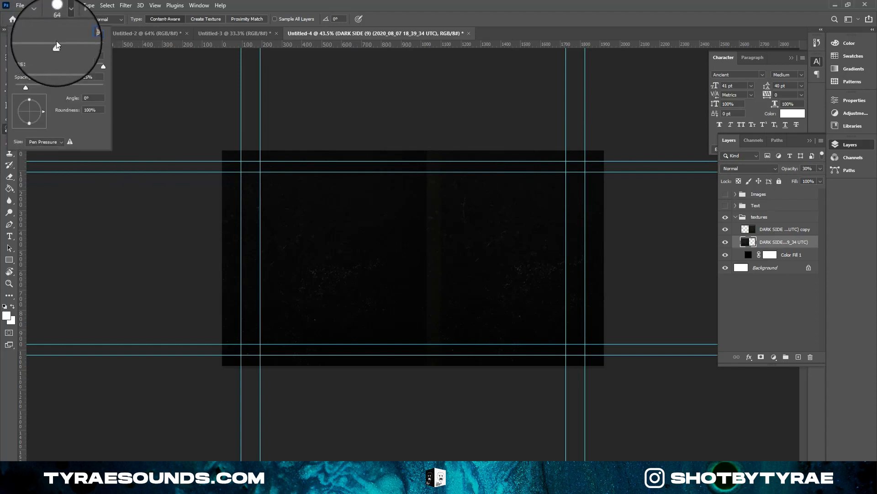
Raise the opacity of both DARK SIDE texture layers to 100%.
{"action": "left_click", "coordinate": [771, 230]}
{"action": "left_click", "coordinate": [771, 242], "text": "shift"}
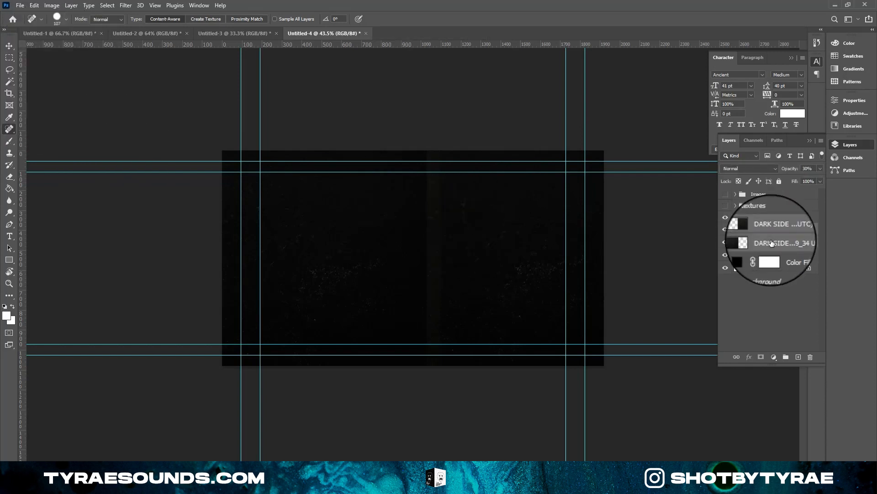
{"action": "right_click", "coordinate": [771, 243]}
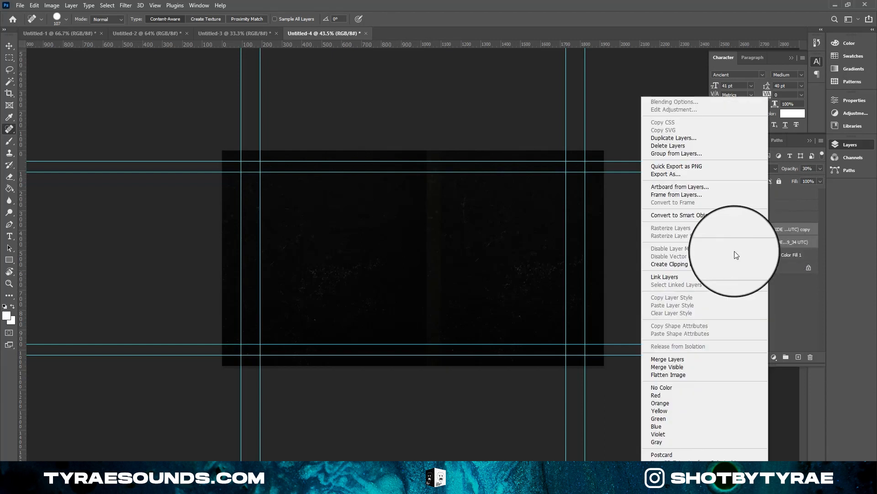
{"action": "left_click", "coordinate": [785, 243]}
{"action": "left_click", "coordinate": [820, 169]}
{"action": "left_click_drag", "start_coordinate": [812, 179], "coordinate": [831, 175]}
{"action": "left_click", "coordinate": [783, 230]}
{"action": "left_click", "coordinate": [783, 230]}
{"action": "left_click", "coordinate": [819, 170]}
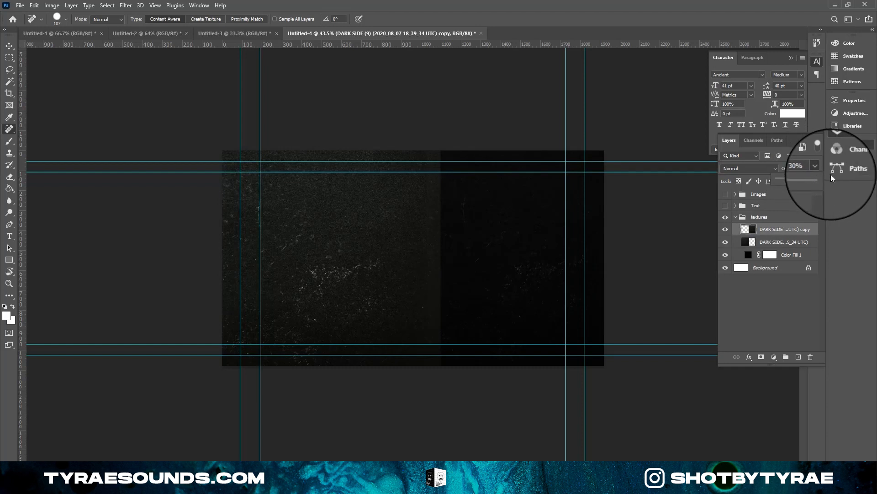
Merge the two DARK SIDE texture layers into one and set the merged layer's opacity to 30%.
{"action": "left_click", "coordinate": [783, 241]}
{"action": "left_click", "coordinate": [783, 232], "text": "shift"}
{"action": "right_click", "coordinate": [777, 236]}
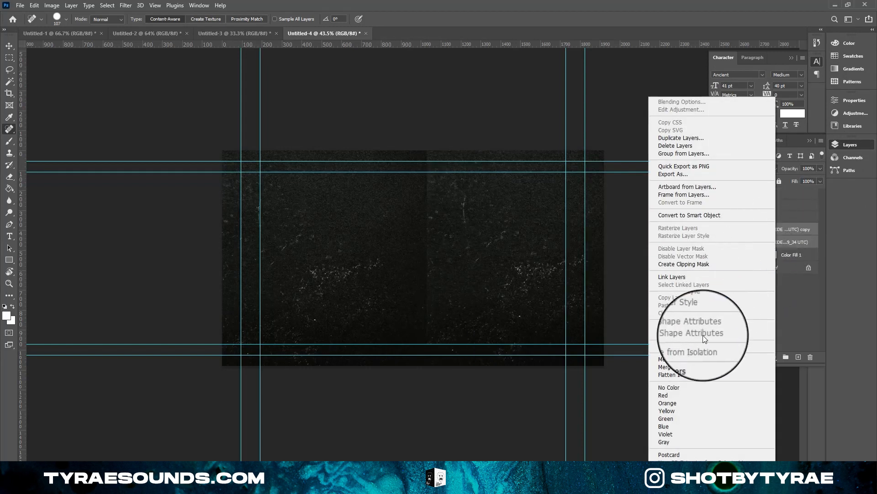
{"action": "left_click", "coordinate": [685, 358]}
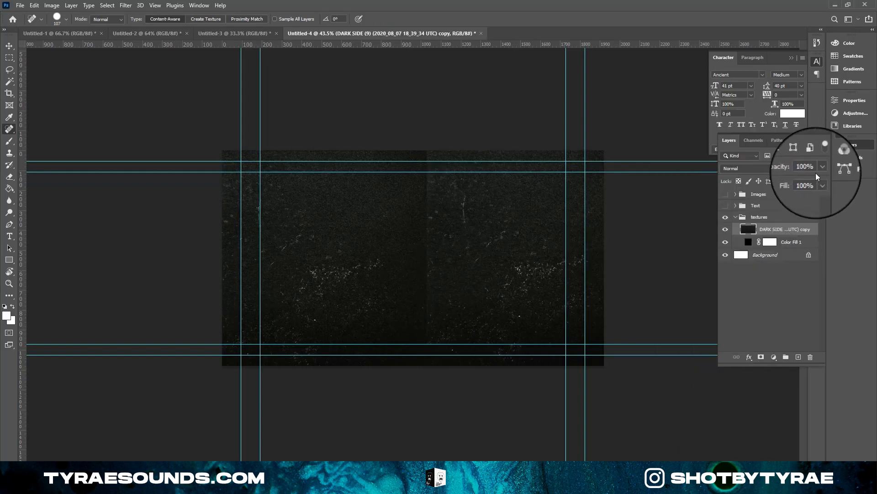
{"action": "left_click", "coordinate": [808, 169]}
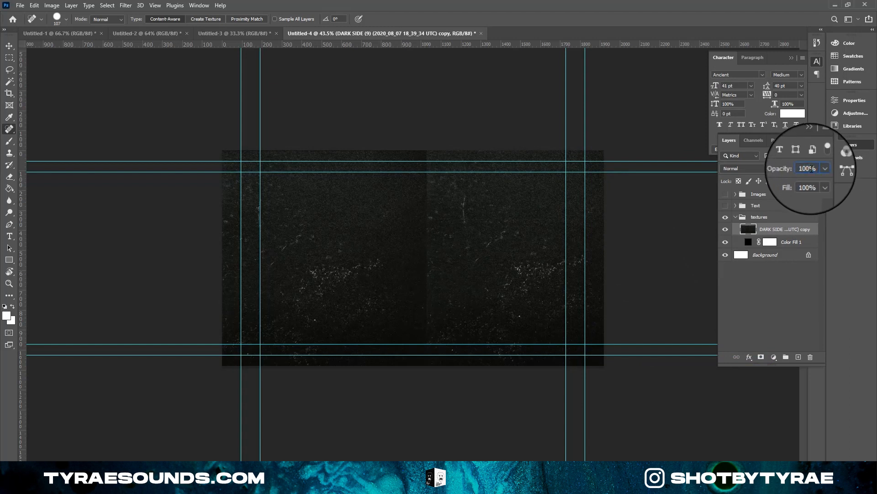
{"action": "key", "text": "Return"}
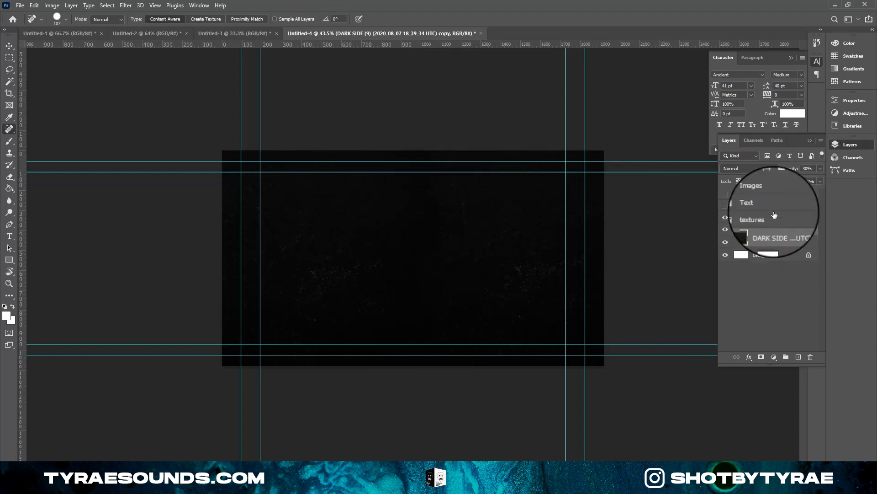
Show the Images group again and scale the Rectangle 1 photo down, centred between the inner horizontal guides.
{"action": "left_click", "coordinate": [736, 217]}
{"action": "left_click", "coordinate": [726, 194]}
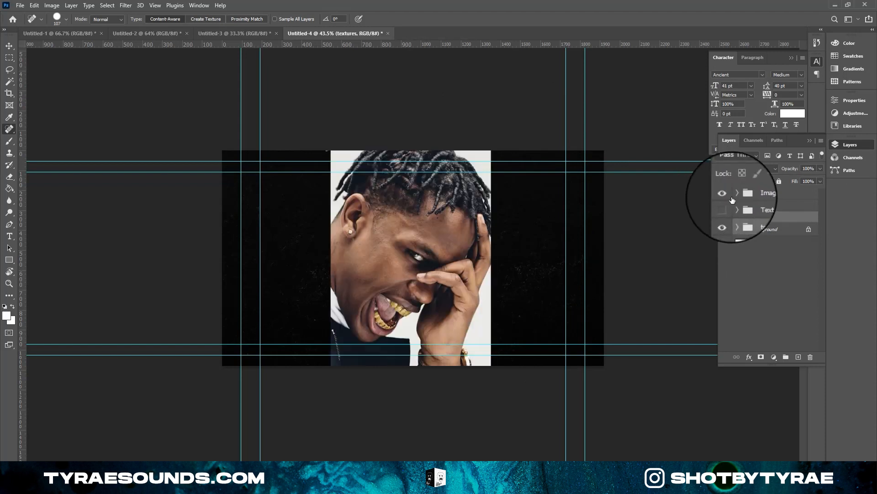
{"action": "left_click", "coordinate": [735, 193]}
{"action": "left_click", "coordinate": [762, 232]}
{"action": "key", "text": "ctrl+t"}
{"action": "left_click_drag", "start_coordinate": [491, 137], "coordinate": [468, 174]}
{"action": "left_click_drag", "start_coordinate": [428, 234], "coordinate": [429, 241]}
{"action": "key", "text": "Return"}
{"action": "key", "text": "j"}
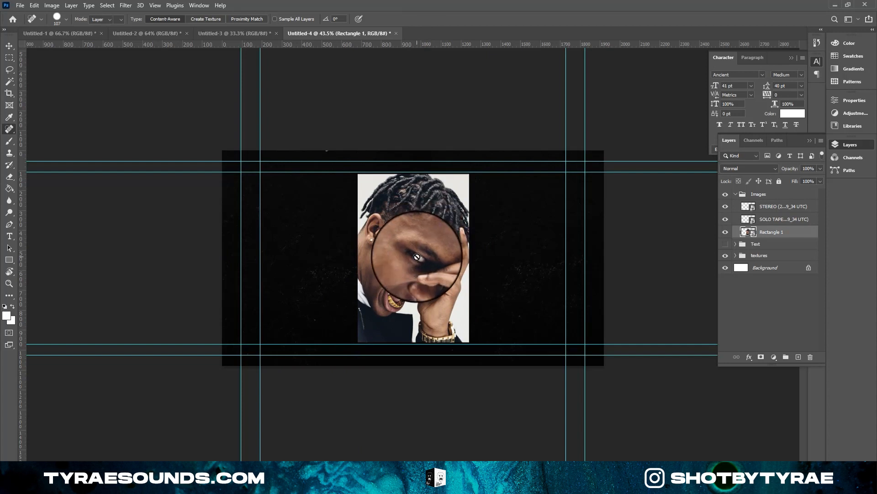
Move the SOLO TAPE sticker onto the photo's upper-left corner.
{"action": "left_click", "coordinate": [784, 219]}
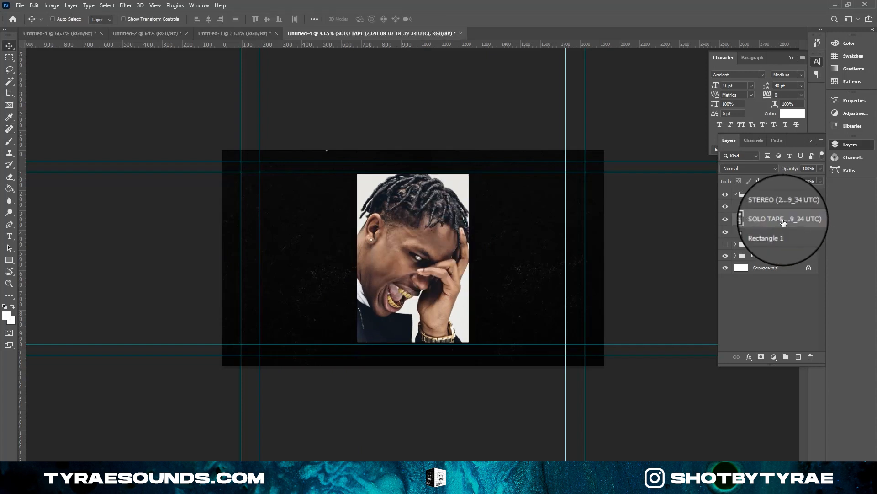
{"action": "left_click_drag", "start_coordinate": [550, 277], "coordinate": [420, 282]}
{"action": "left_click_drag", "start_coordinate": [196, 133], "coordinate": [214, 118]}
Place the STEREO logo in the canvas's lower-left corner beside the outer guides and show the Text group again.
{"action": "left_click", "coordinate": [784, 206]}
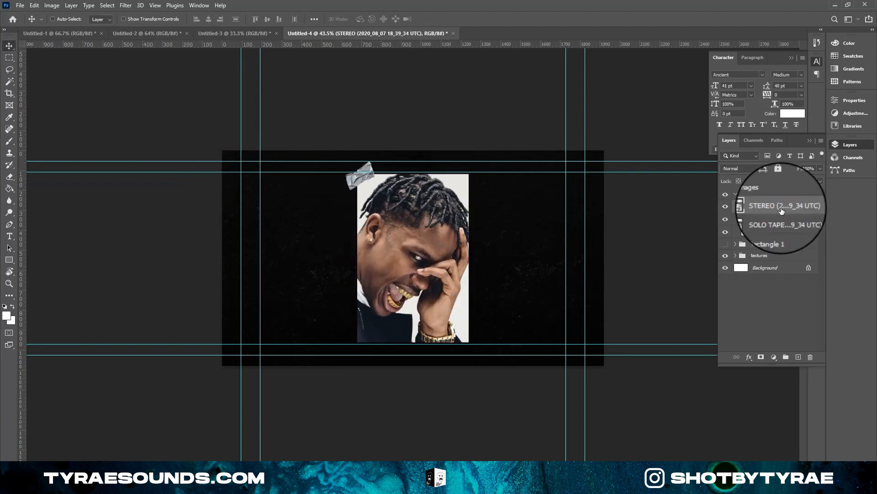
{"action": "key", "text": "ctrl+t"}
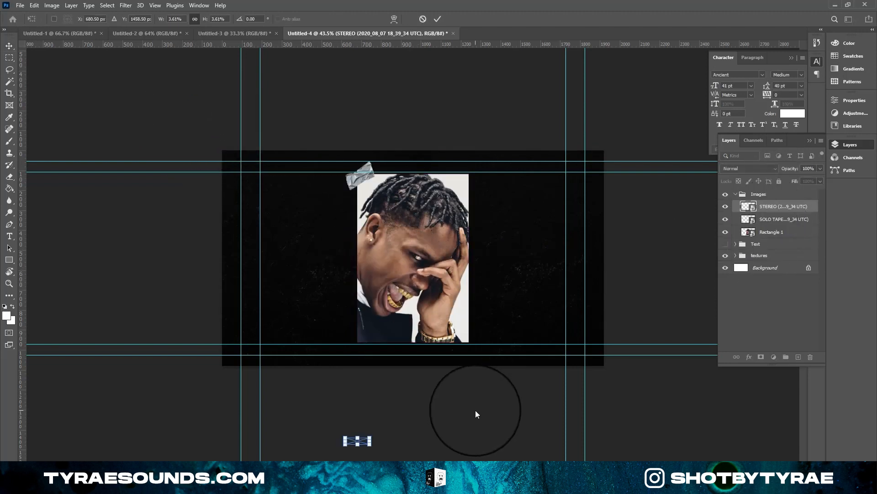
{"action": "left_click_drag", "start_coordinate": [349, 441], "coordinate": [255, 355]}
{"action": "key", "text": "Return"}
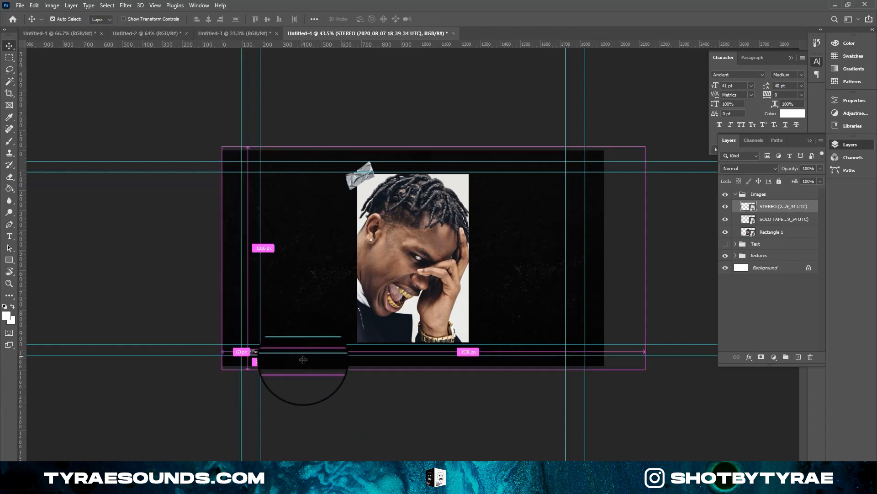
{"action": "left_click", "coordinate": [735, 194]}
{"action": "left_click", "coordinate": [726, 206]}
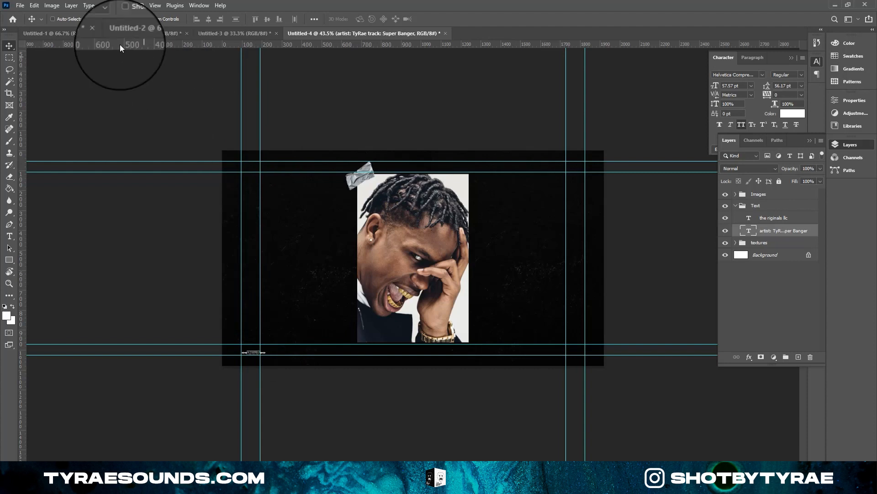
Review the layouts of the open graphic versions by switching between their documents.
{"action": "left_click", "coordinate": [35, 32]}
{"action": "left_click", "coordinate": [19, 5]}
{"action": "left_click", "coordinate": [68, 112]}
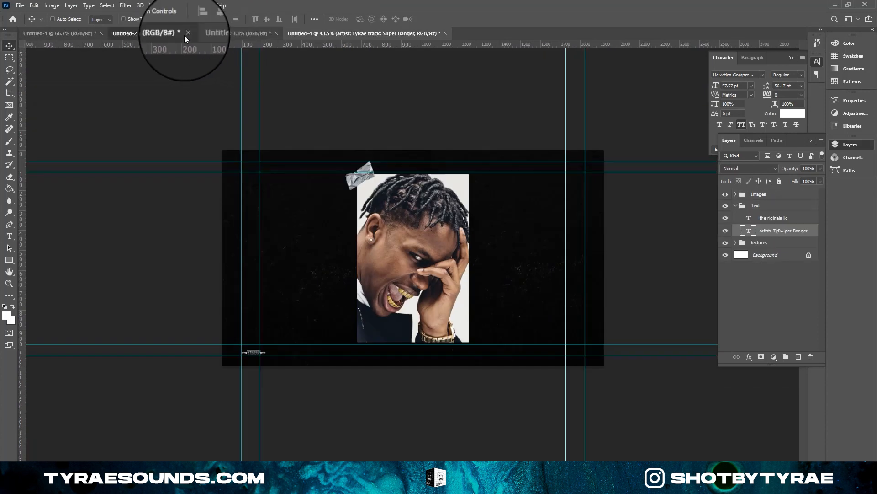
{"action": "left_click", "coordinate": [184, 35]}
{"action": "left_click", "coordinate": [244, 35]}
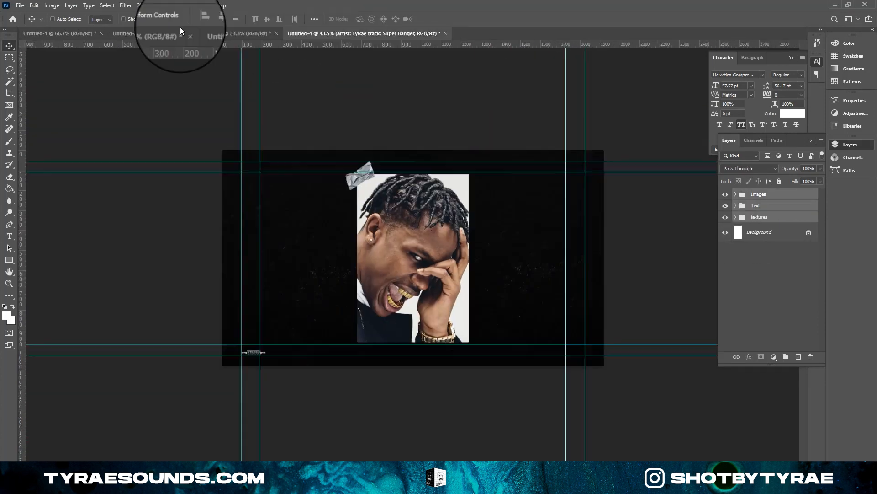
{"action": "left_click", "coordinate": [297, 33]}
{"action": "left_click", "coordinate": [176, 32]}
{"action": "left_click", "coordinate": [320, 33]}
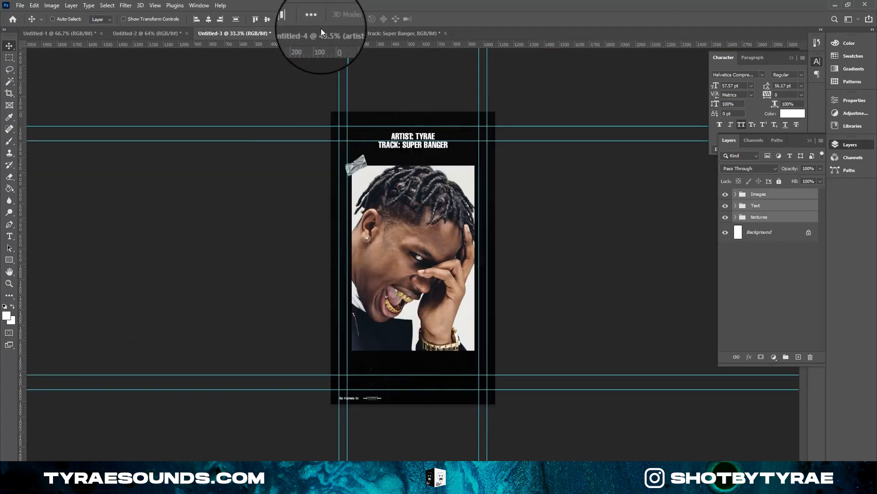
{"action": "left_click", "coordinate": [240, 35]}
{"action": "left_click", "coordinate": [239, 34]}
{"action": "left_click", "coordinate": [154, 34]}
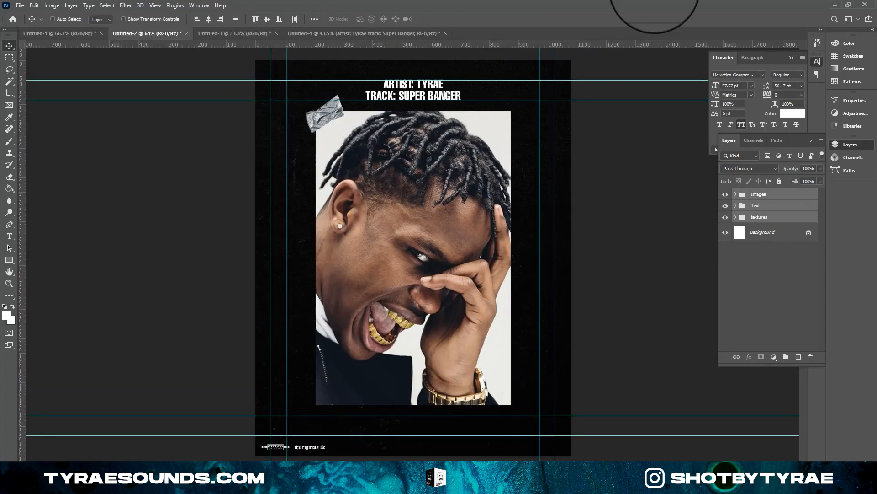
Minimize the Photoshop, browser and STICKERS folder windows.
{"action": "left_click", "coordinate": [837, 6]}
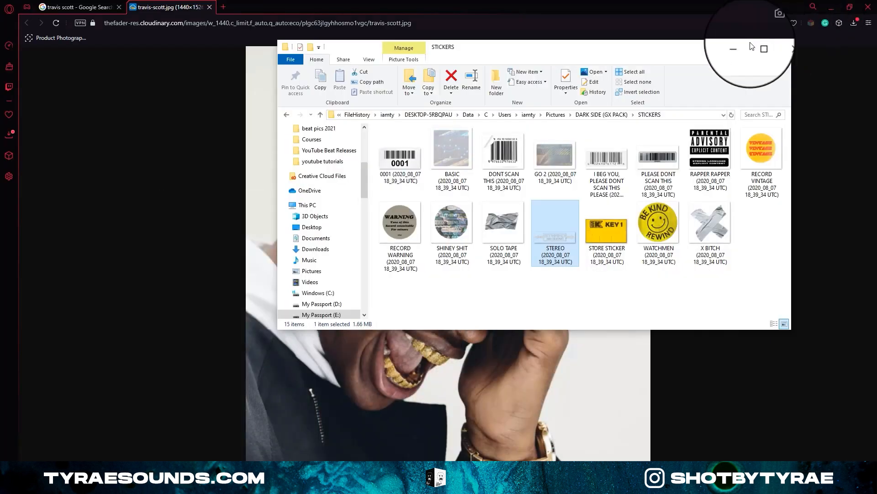
{"action": "left_click", "coordinate": [743, 44]}
{"action": "left_click", "coordinate": [837, 6]}
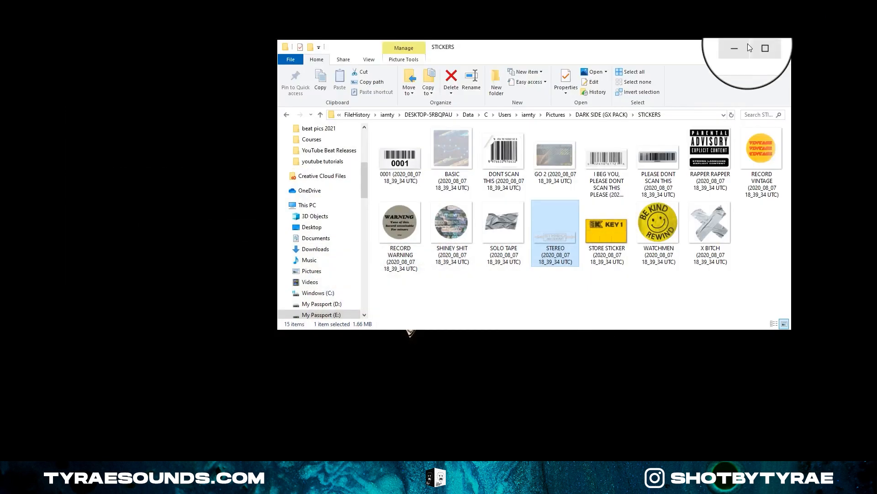
{"action": "left_click", "coordinate": [742, 48]}
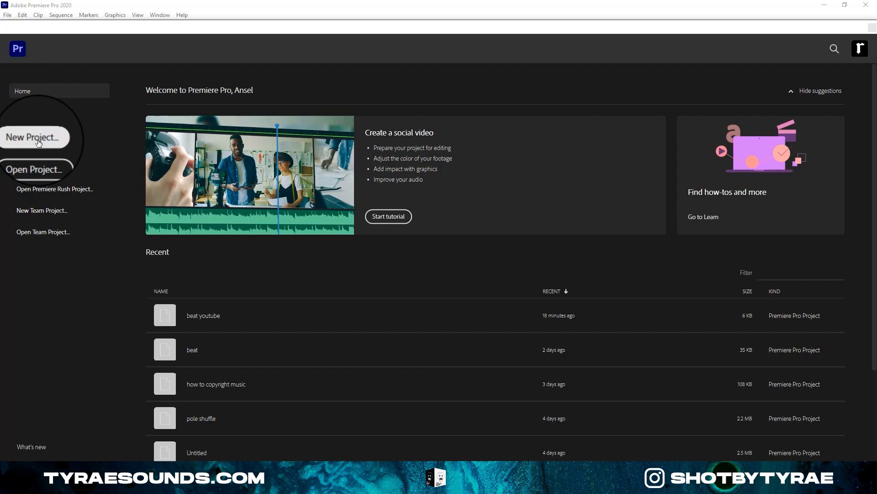
Create a new Premiere Pro project named beat youtube tutorial with the default settings.
{"action": "left_click", "coordinate": [39, 143]}
{"action": "type", "text": "o"}
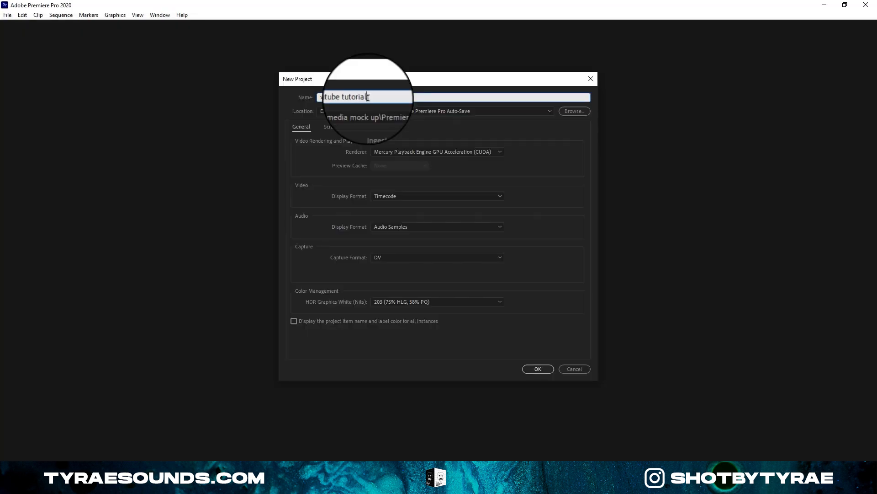
{"action": "type", "text": "rial"}
{"action": "key", "text": "Return"}
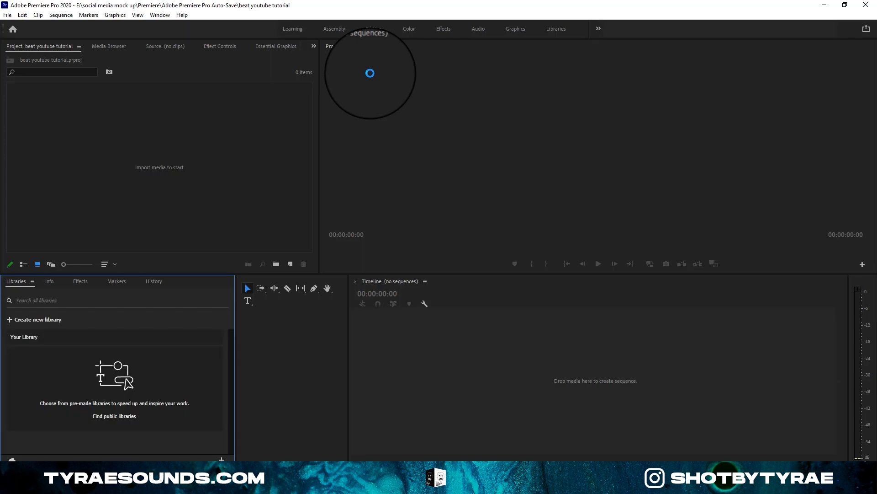
Switch the project to the Editing workspace and check the list of available workspaces.
{"action": "left_click", "coordinate": [132, 203]}
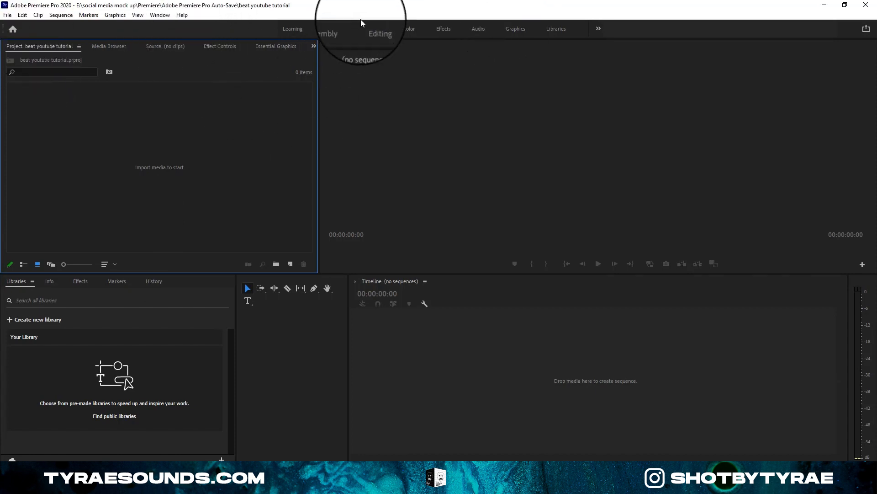
{"action": "left_click", "coordinate": [371, 29]}
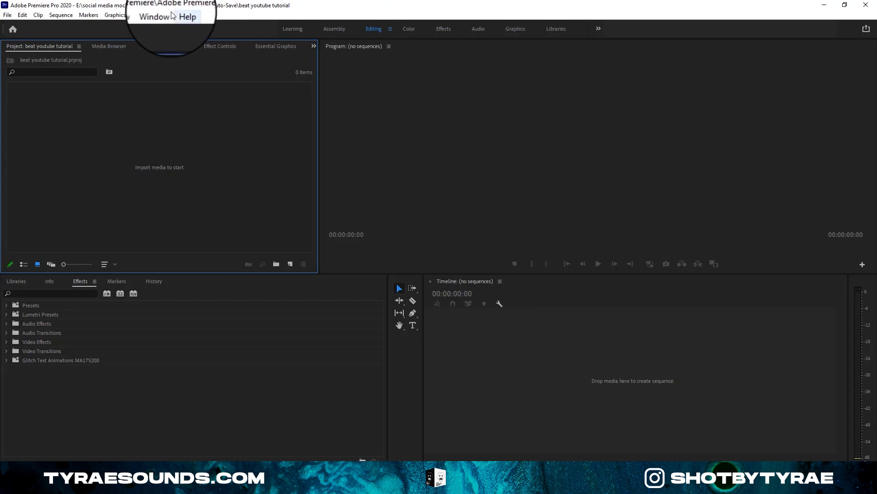
{"action": "left_click", "coordinate": [160, 16]}
{"action": "mouse_move", "coordinate": [212, 26]}
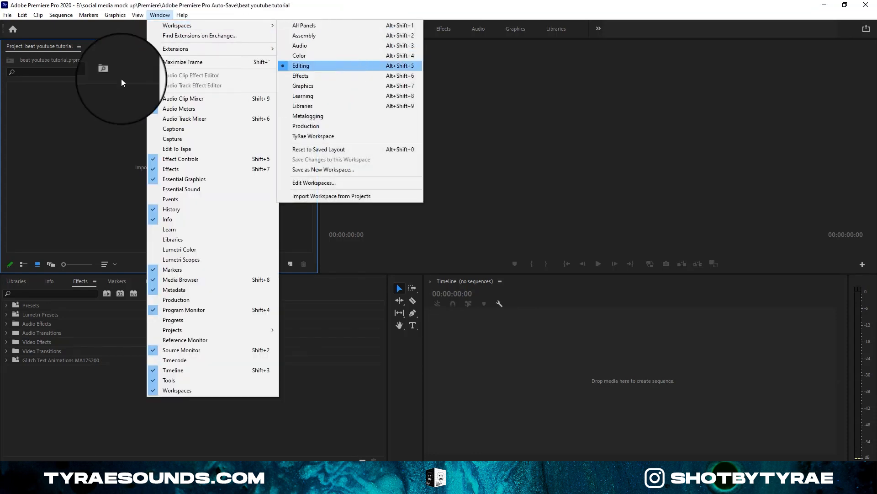
{"action": "left_click", "coordinate": [43, 132]}
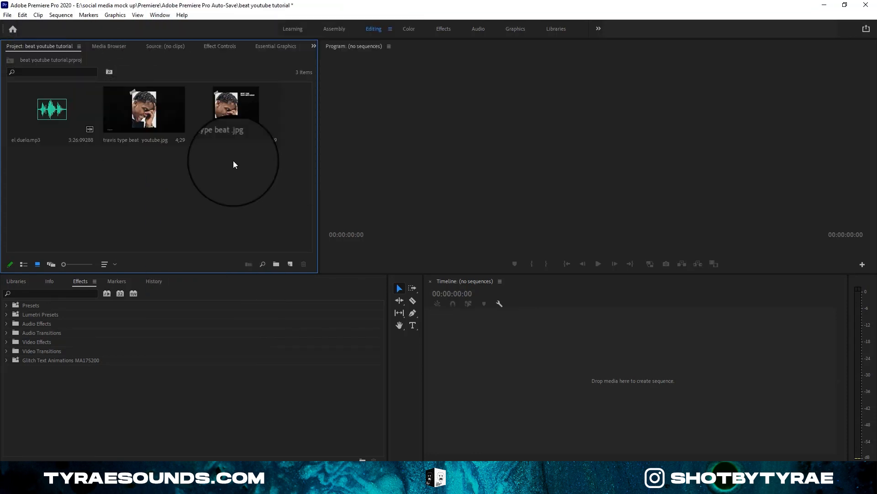
Create a new sequence from travis type beat .jpg and another from travis type beat youtube.jpg.
{"action": "right_click", "coordinate": [229, 114]}
{"action": "left_click", "coordinate": [227, 126]}
{"action": "right_click", "coordinate": [226, 125]}
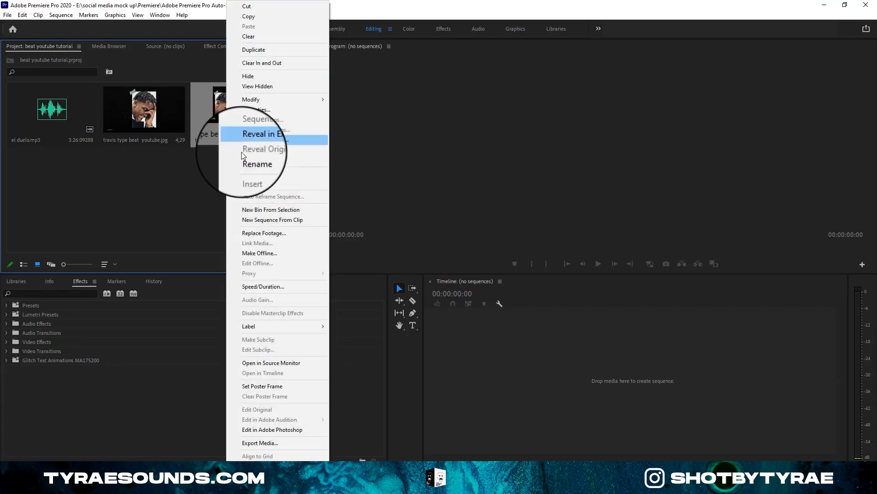
{"action": "left_click", "coordinate": [264, 221]}
{"action": "right_click", "coordinate": [136, 108]}
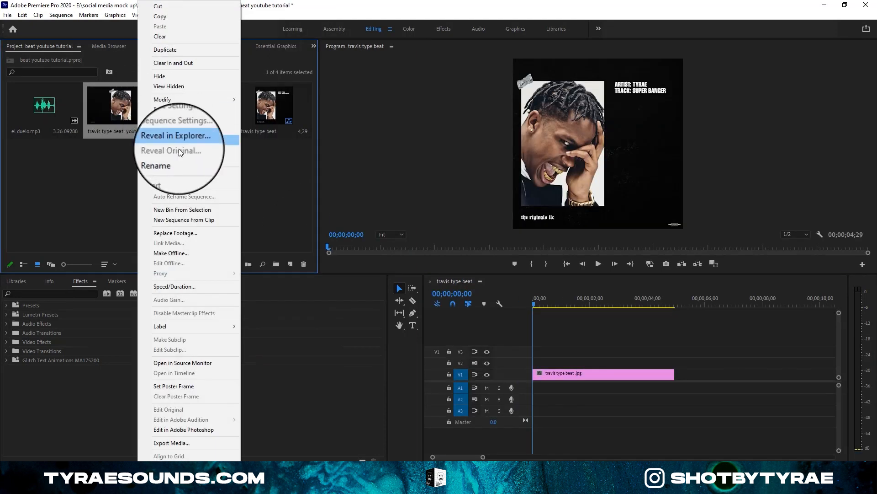
{"action": "left_click", "coordinate": [196, 218]}
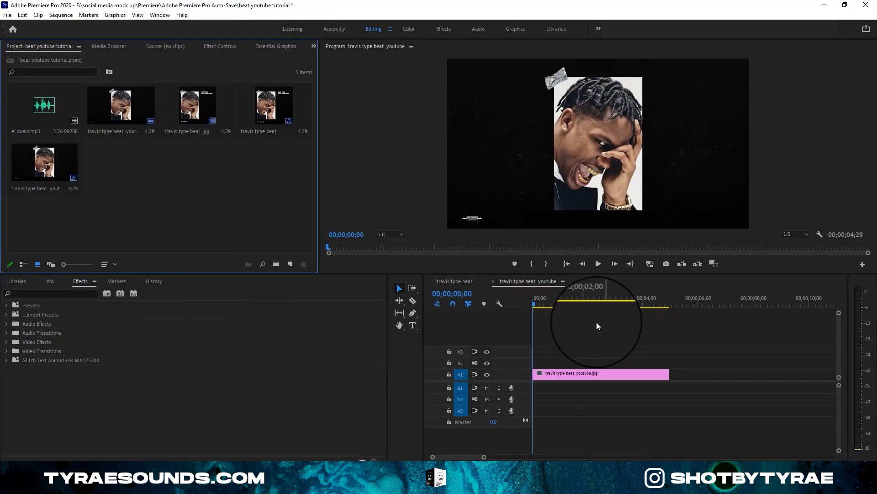
Add el duelo.mp3 to audio track A1 of the travis type beat youtube sequence, and bring the travis type beat sequence back into view.
{"action": "left_click", "coordinate": [446, 280]}
{"action": "left_click", "coordinate": [528, 281]}
{"action": "left_click", "coordinate": [255, 188]}
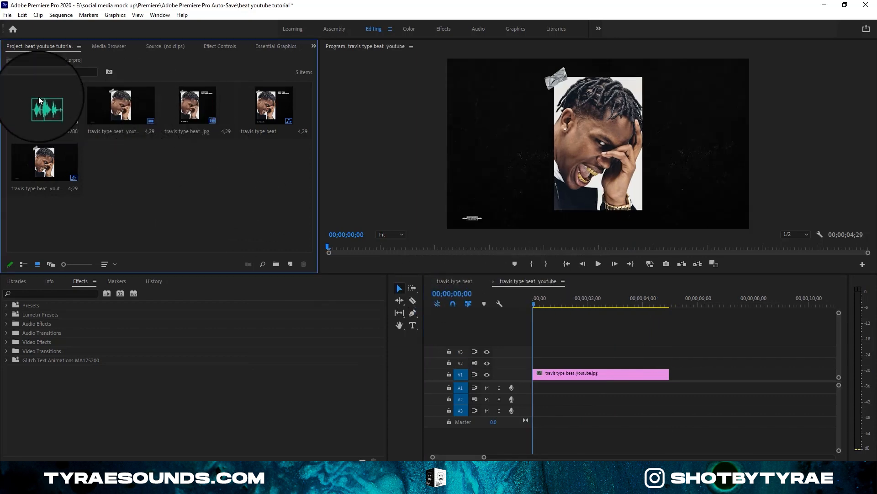
{"action": "left_click_drag", "start_coordinate": [36, 103], "coordinate": [537, 387]}
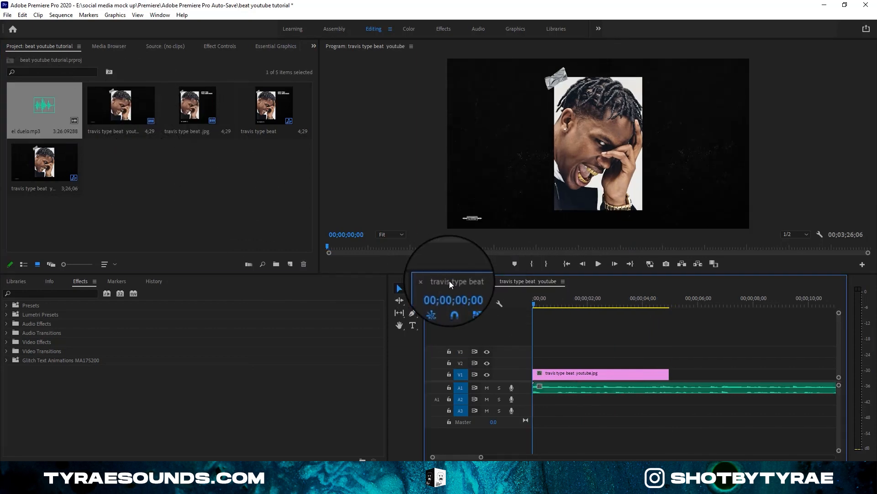
{"action": "left_click", "coordinate": [450, 282]}
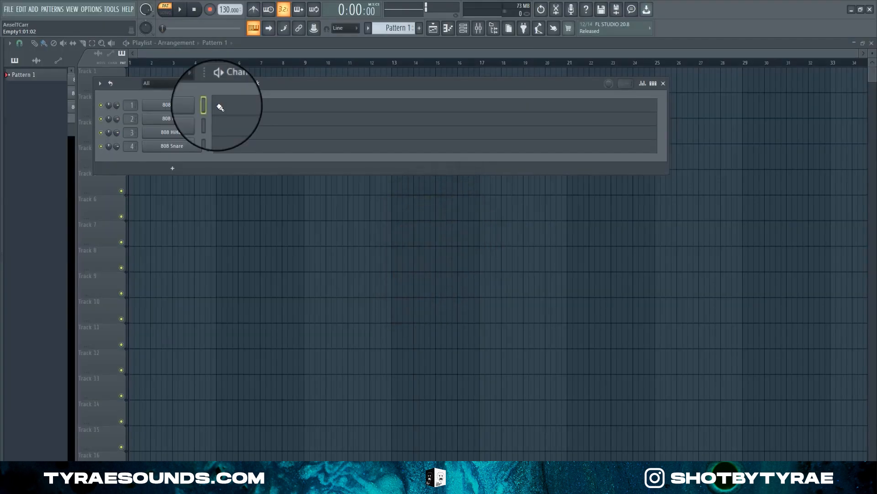
In FL Studio, close the channel rack, place el duelo.mp3 in the playlist, and test playback in song mode.
{"action": "left_click", "coordinate": [292, 51]}
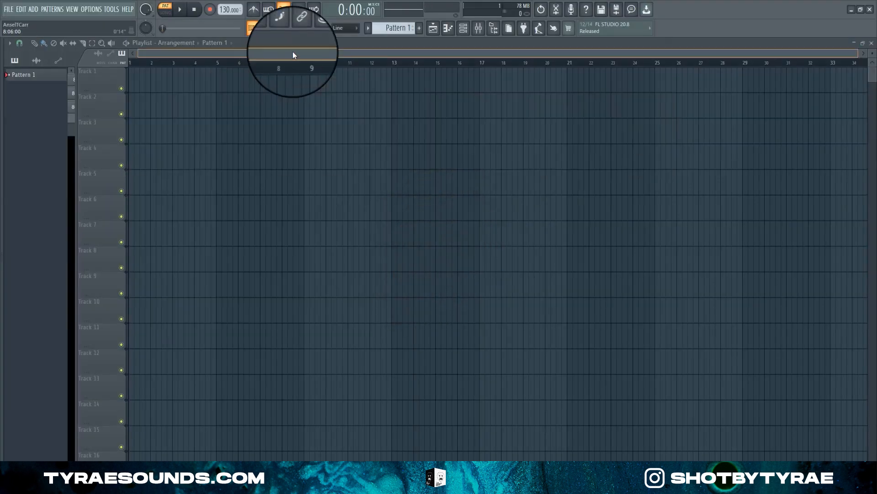
{"action": "left_click", "coordinate": [479, 28]}
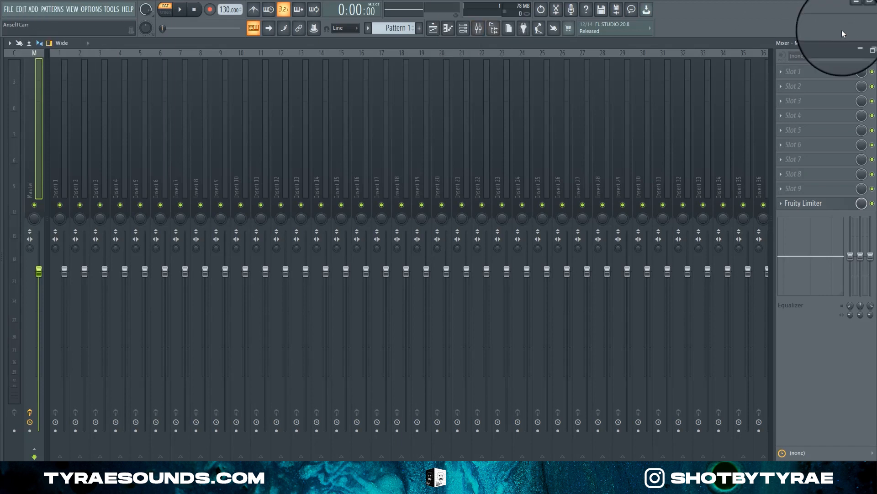
{"action": "left_click", "coordinate": [873, 44]}
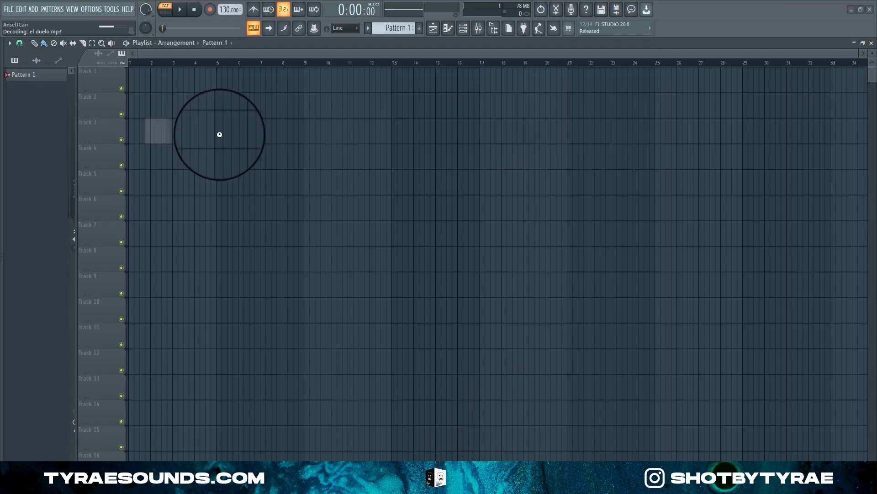
{"action": "left_click_drag", "start_coordinate": [219, 134], "coordinate": [203, 84]}
{"action": "left_click", "coordinate": [165, 11]}
{"action": "left_click", "coordinate": [180, 9]}
{"action": "left_click", "coordinate": [190, 11]}
Disable the Fruity Limiter on the mixer's Master track and delete it from its effect slot.
{"action": "left_click", "coordinate": [479, 29]}
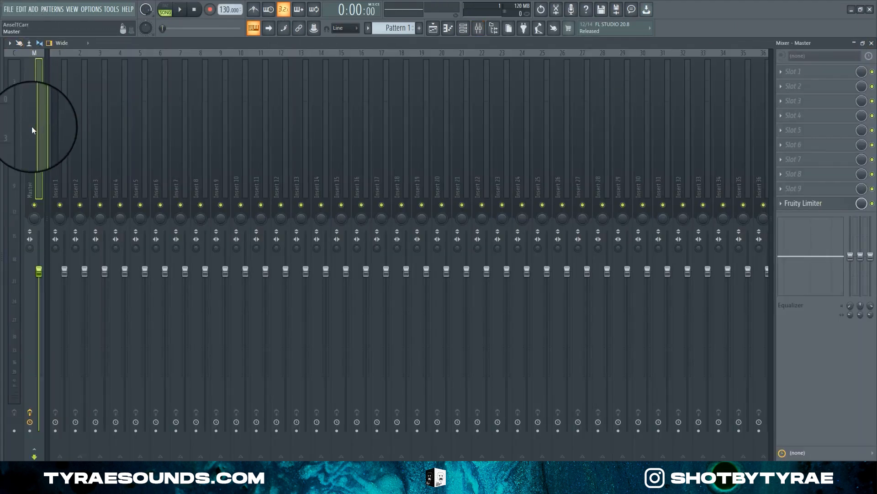
{"action": "left_click", "coordinate": [872, 203]}
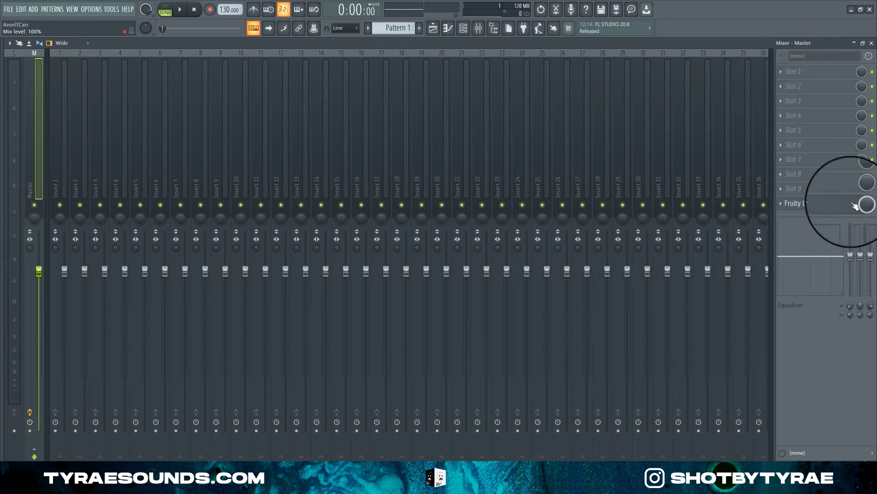
{"action": "left_click", "coordinate": [795, 204]}
{"action": "left_click", "coordinate": [781, 202]}
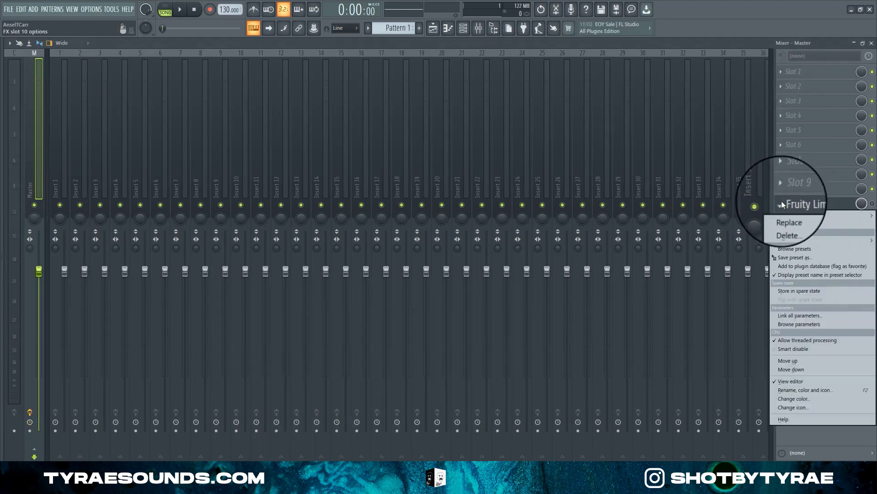
{"action": "left_click", "coordinate": [793, 225]}
Load ZGameEditor Visualizer into Slot 1 of the Master track and choose Polar as its first layer's effect.
{"action": "left_click", "coordinate": [785, 72]}
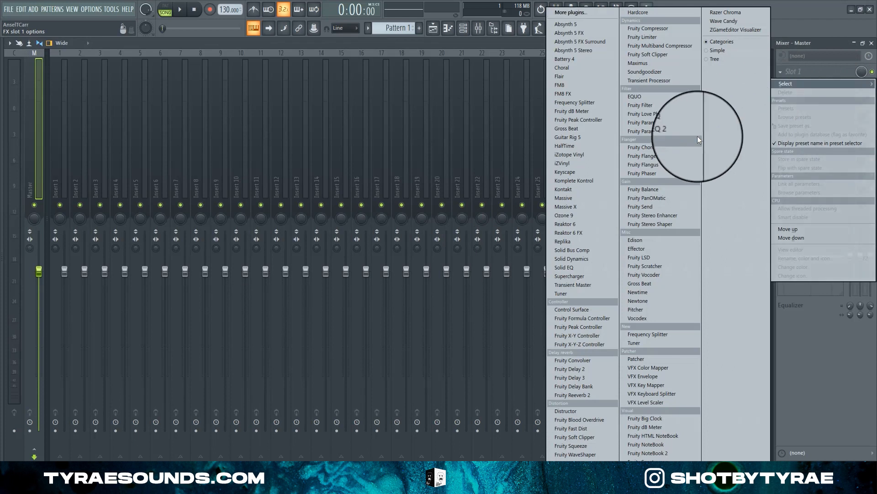
{"action": "left_click", "coordinate": [731, 29]}
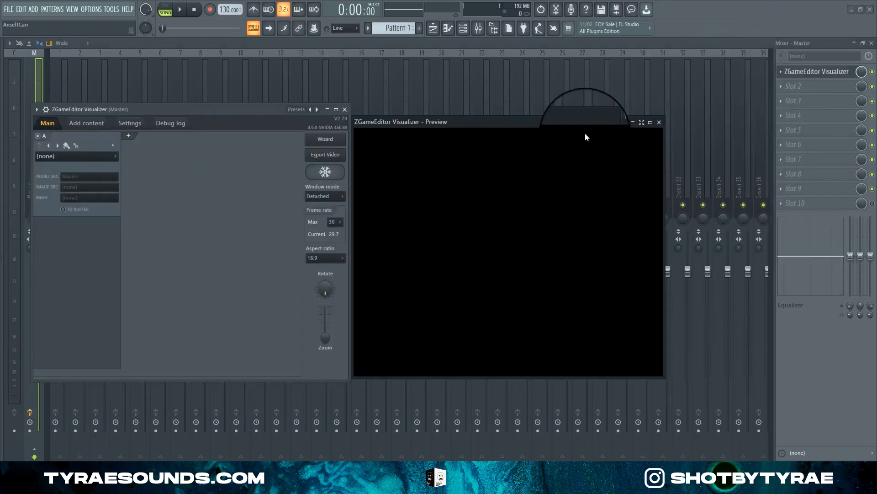
{"action": "left_click_drag", "start_coordinate": [569, 122], "coordinate": [593, 116]}
{"action": "left_click", "coordinate": [100, 156]}
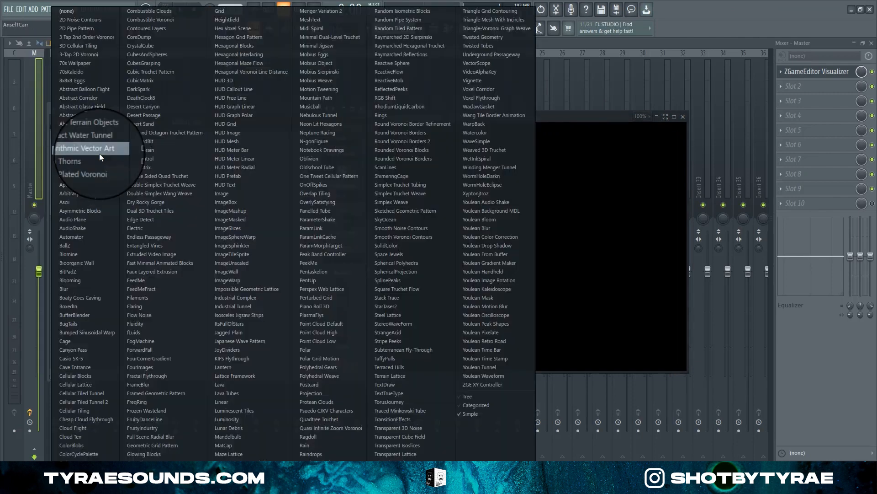
{"action": "left_click", "coordinate": [315, 349]}
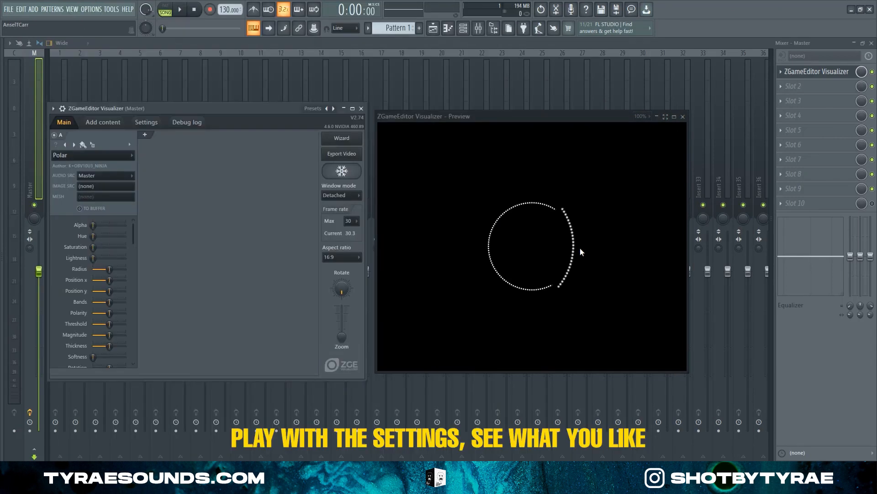
Play the song to preview the Polar effect, reset its Position y and Position x, and raise Polarity and Threshold.
{"action": "left_click", "coordinate": [181, 16]}
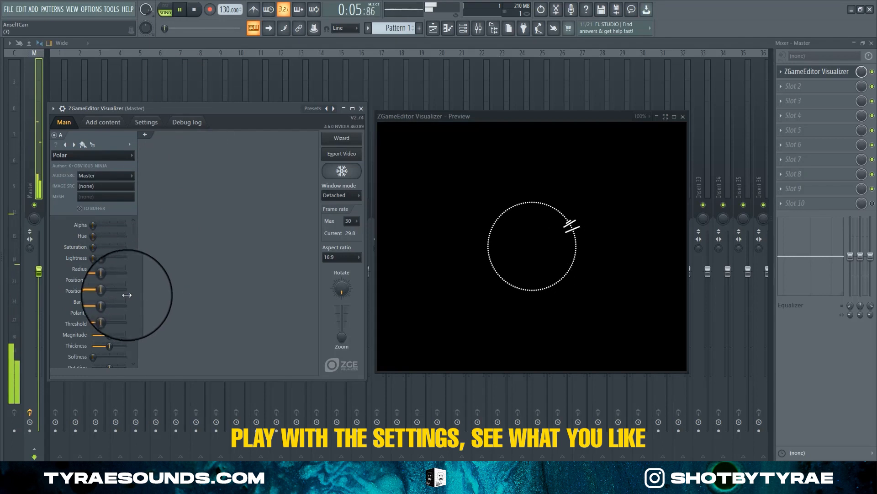
{"action": "right_click", "coordinate": [102, 291]}
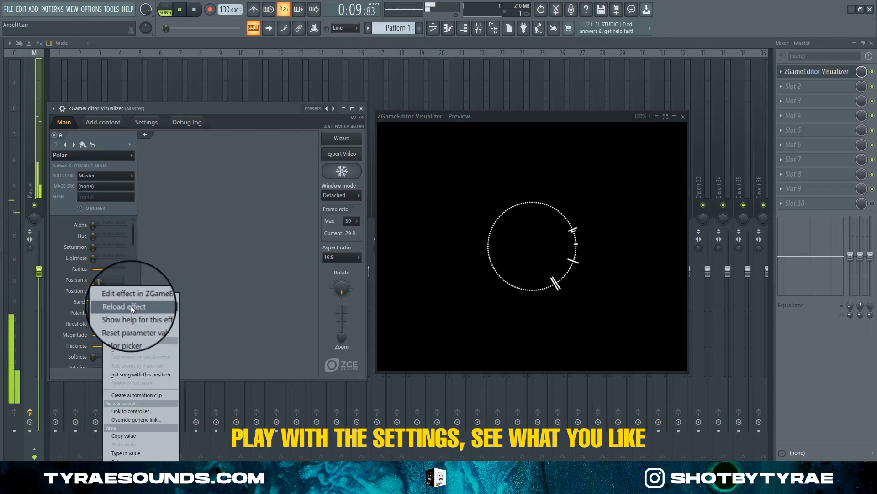
{"action": "left_click", "coordinate": [139, 321]}
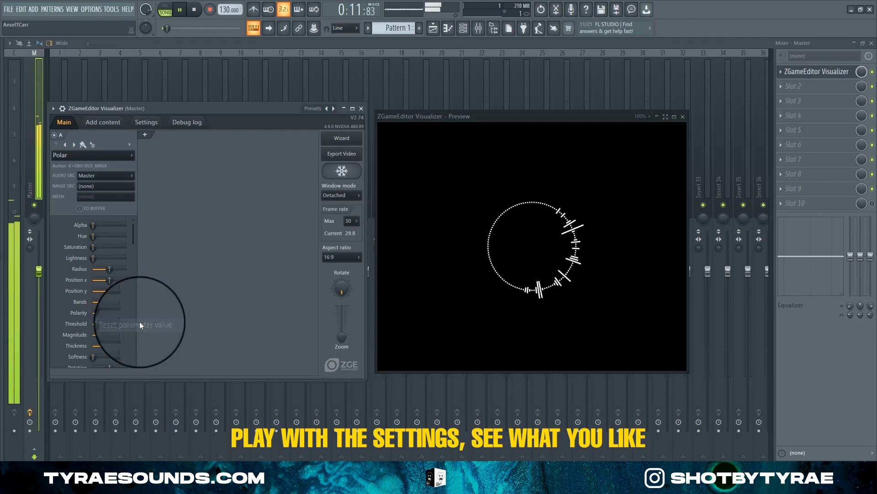
{"action": "right_click", "coordinate": [112, 281]}
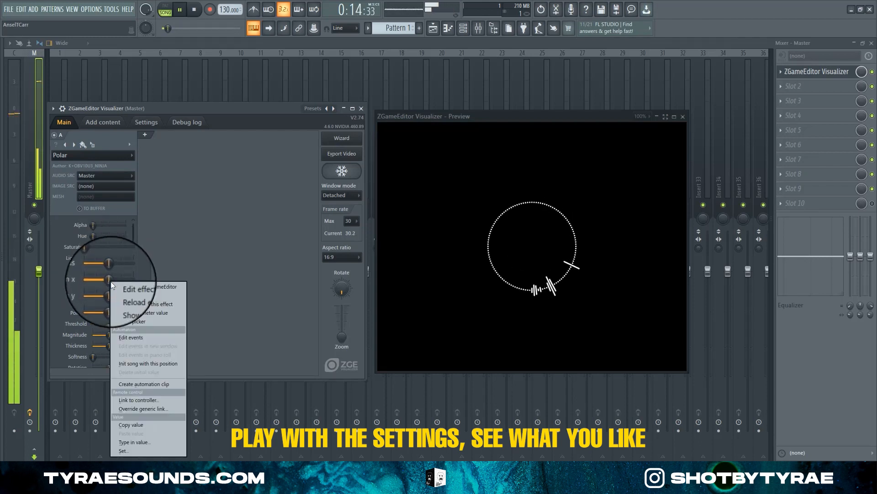
{"action": "left_click", "coordinate": [143, 313]}
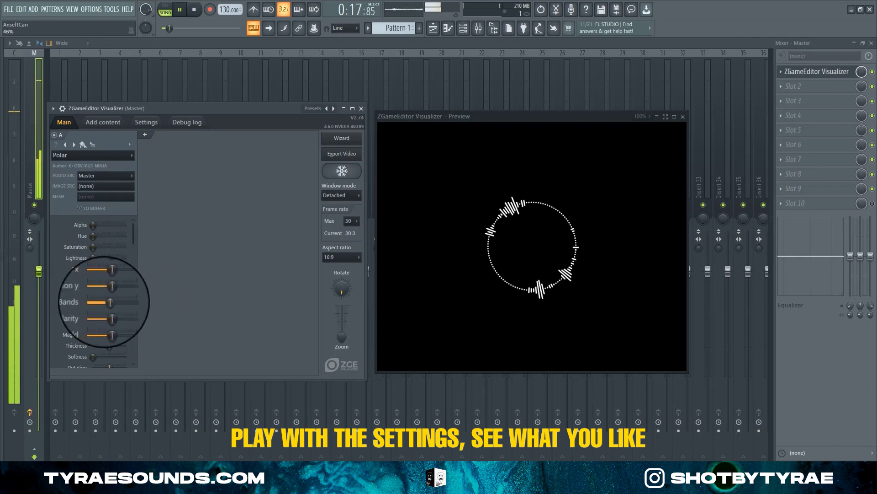
{"action": "scroll", "coordinate": [92, 292], "scroll_direction": "down", "scroll_amount": 2}
{"action": "key", "text": "space"}
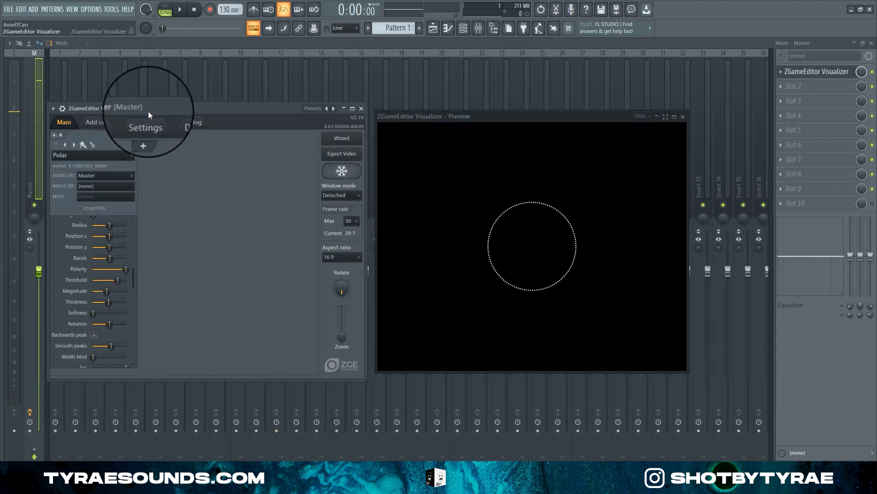
Open the visualizer's video export settings with the YouTube HD preset and review the advanced video codec and audio bitrate options.
{"action": "left_click", "coordinate": [350, 157]}
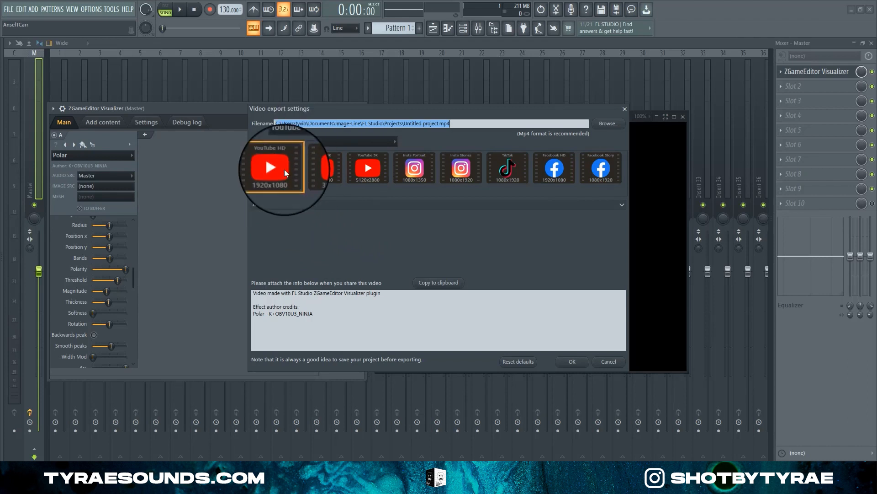
{"action": "left_click", "coordinate": [349, 206]}
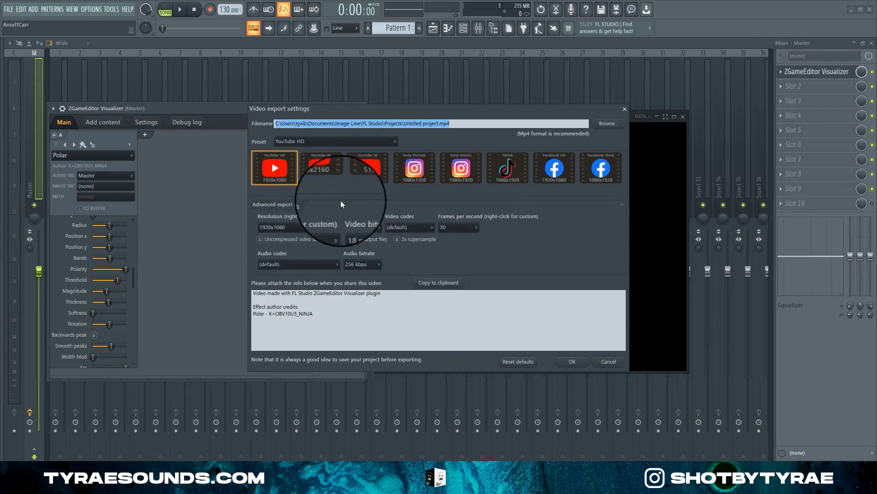
{"action": "left_click", "coordinate": [424, 228]}
{"action": "left_click", "coordinate": [521, 243]}
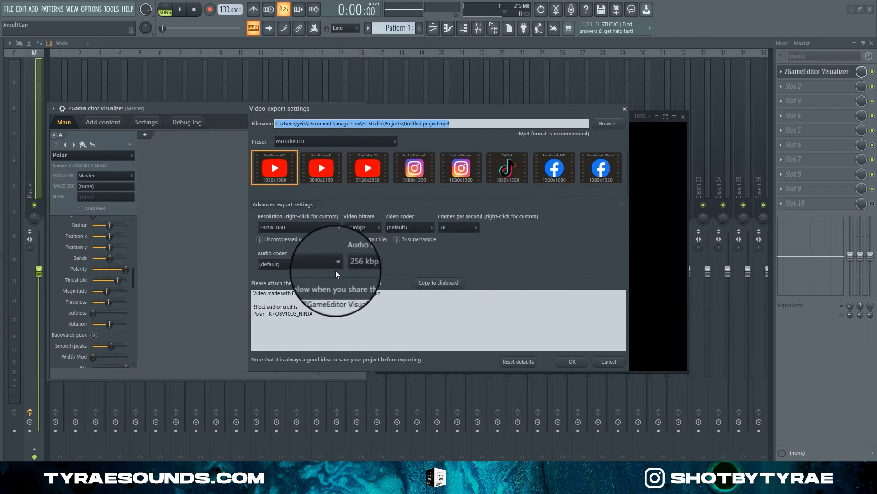
{"action": "left_click", "coordinate": [372, 264]}
{"action": "left_click", "coordinate": [372, 264]}
{"action": "left_click", "coordinate": [372, 263]}
{"action": "left_click", "coordinate": [415, 263]}
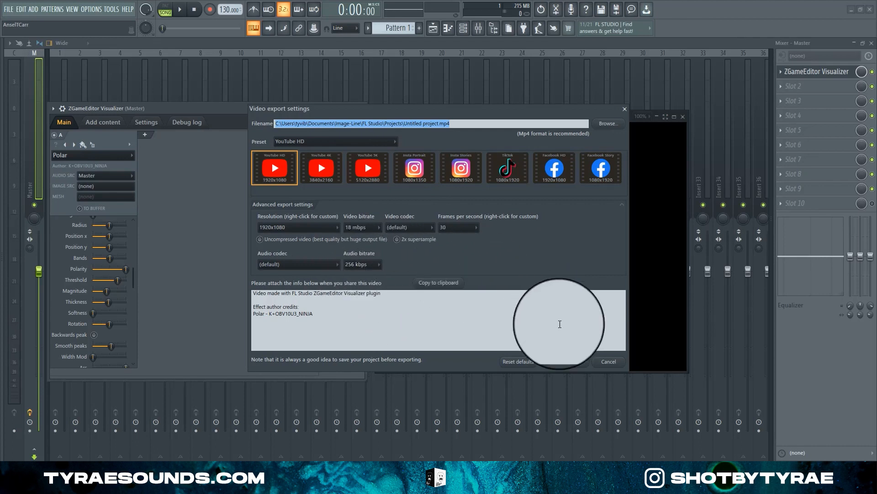
Accept the video export settings and browse This PC for a folder to save the MP4 in.
{"action": "left_click", "coordinate": [578, 369]}
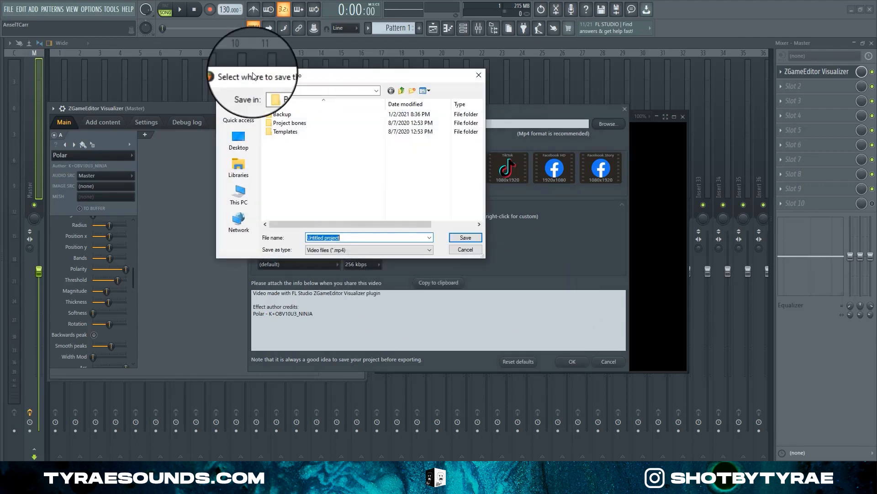
{"action": "left_click", "coordinate": [238, 194]}
{"action": "scroll", "coordinate": [312, 187], "scroll_direction": "down", "scroll_amount": 1}
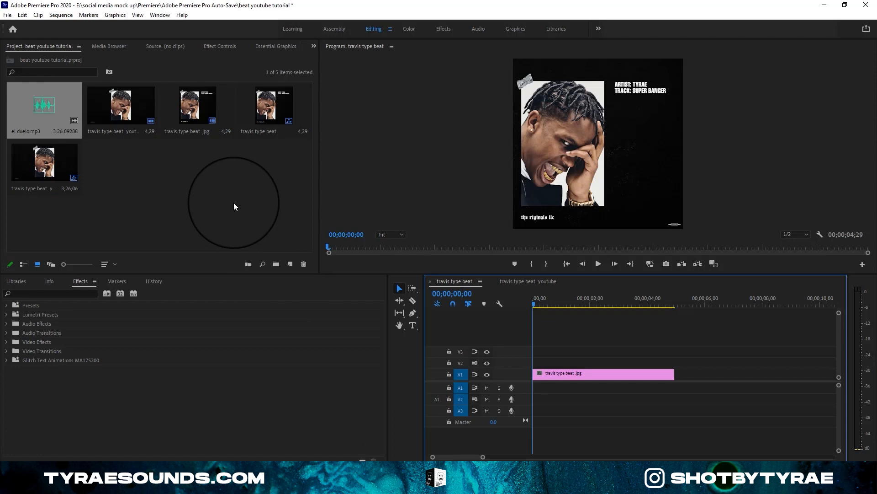
Import visual.mp4, place it in the travis type beat sequence, delete its audio, and move the video to the start of V2.
{"action": "left_click", "coordinate": [234, 203]}
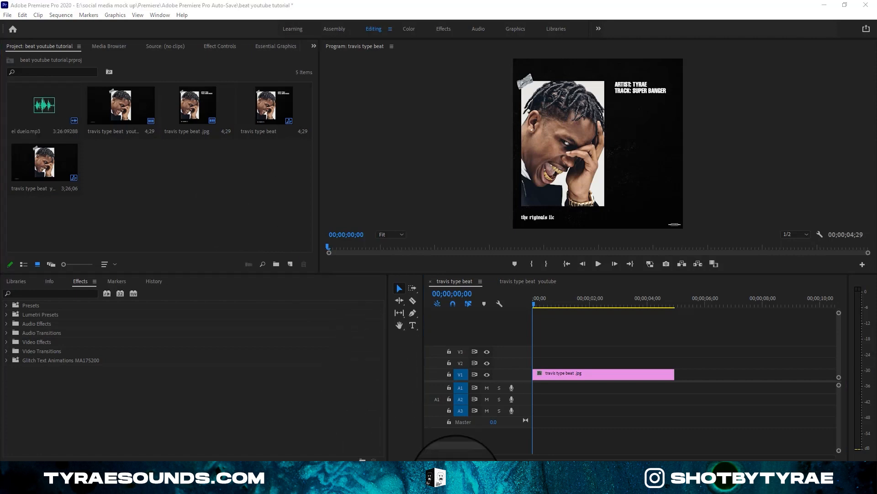
{"action": "left_click", "coordinate": [443, 480]}
{"action": "scroll", "coordinate": [356, 270], "scroll_direction": "down", "scroll_amount": 10}
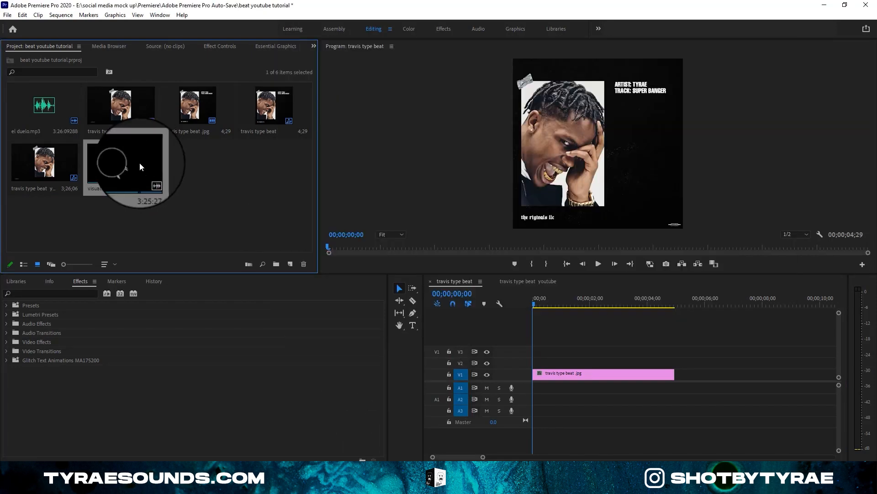
{"action": "left_click_drag", "start_coordinate": [354, 228], "coordinate": [572, 413]}
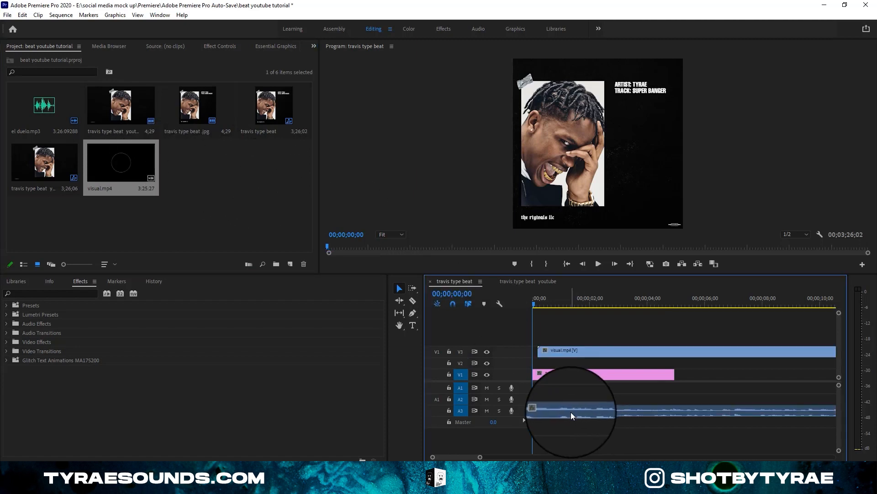
{"action": "key", "text": "Delete"}
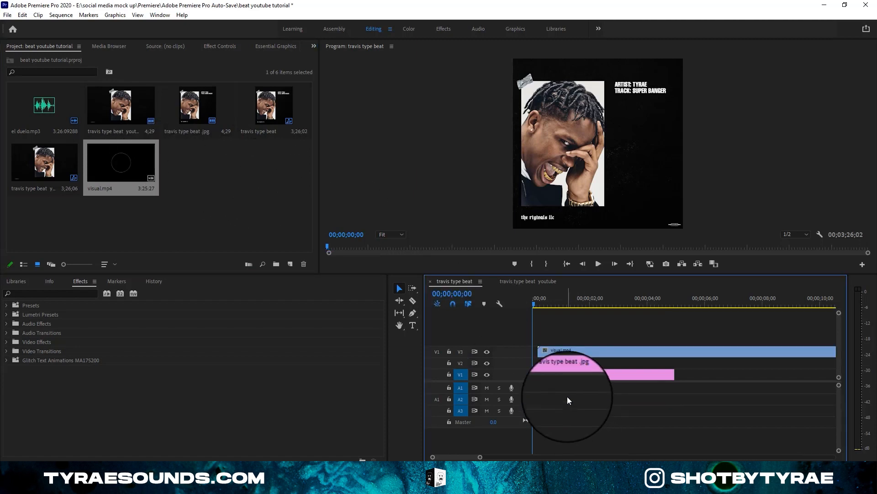
{"action": "left_click_drag", "start_coordinate": [571, 351], "coordinate": [541, 363]}
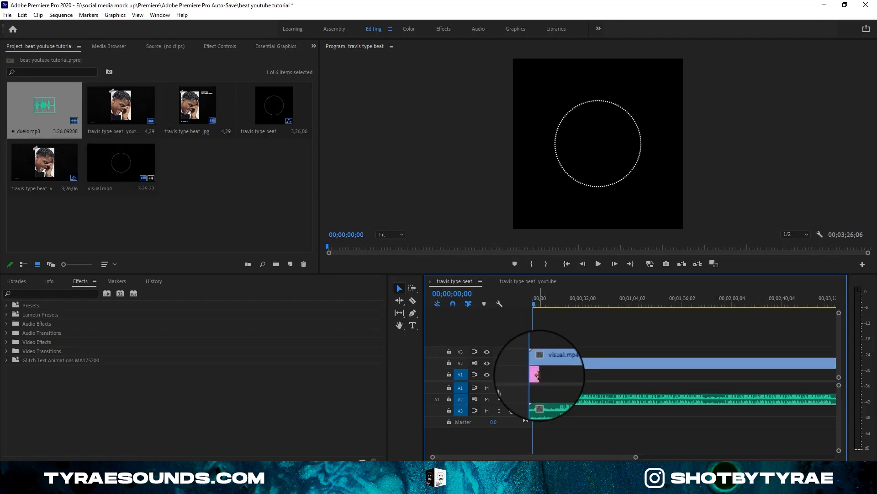
Add el duelo.mp3 on A2, extend travis type beat .jpg to the song's end, and play the middle of the sequence.
{"action": "left_click_drag", "start_coordinate": [538, 375], "coordinate": [786, 377]}
{"action": "left_click", "coordinate": [596, 300]}
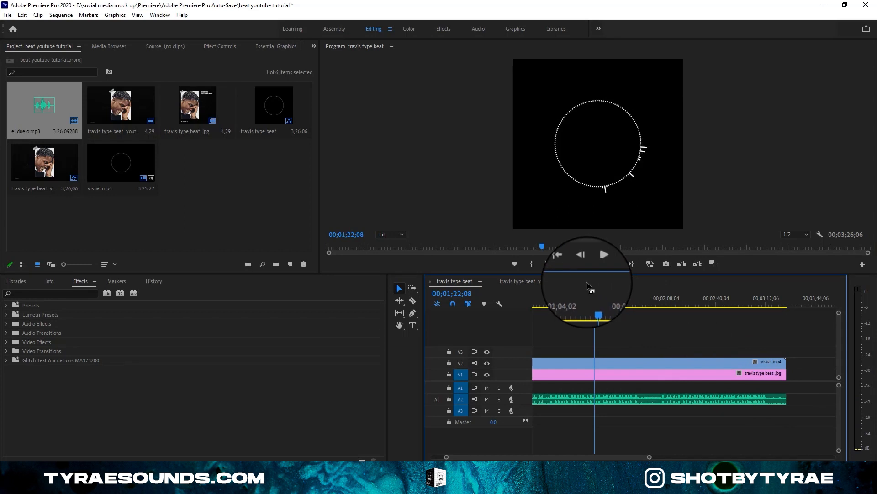
{"action": "key", "text": "space"}
{"action": "key", "text": "space"}
Set the visual.mp4 clip's blend mode to Screen so that the artwork shows through.
{"action": "left_click", "coordinate": [579, 364]}
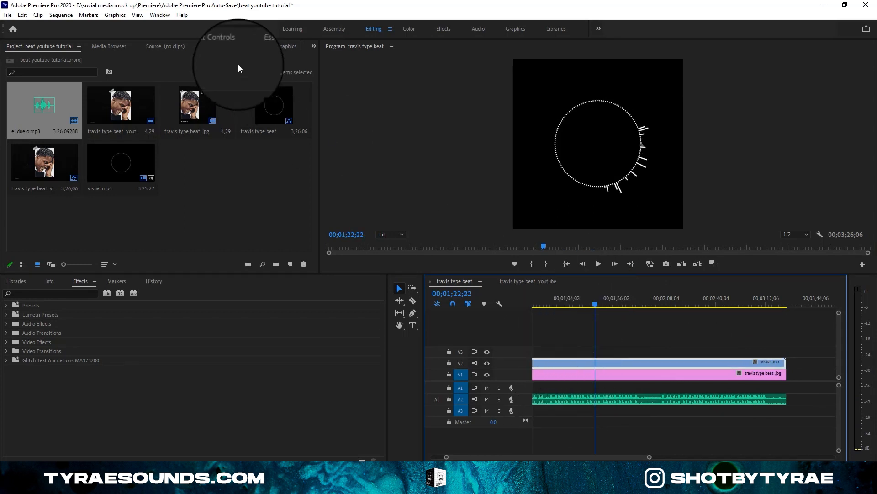
{"action": "left_click", "coordinate": [216, 46]}
{"action": "left_click", "coordinate": [167, 189]}
{"action": "left_click", "coordinate": [161, 281]}
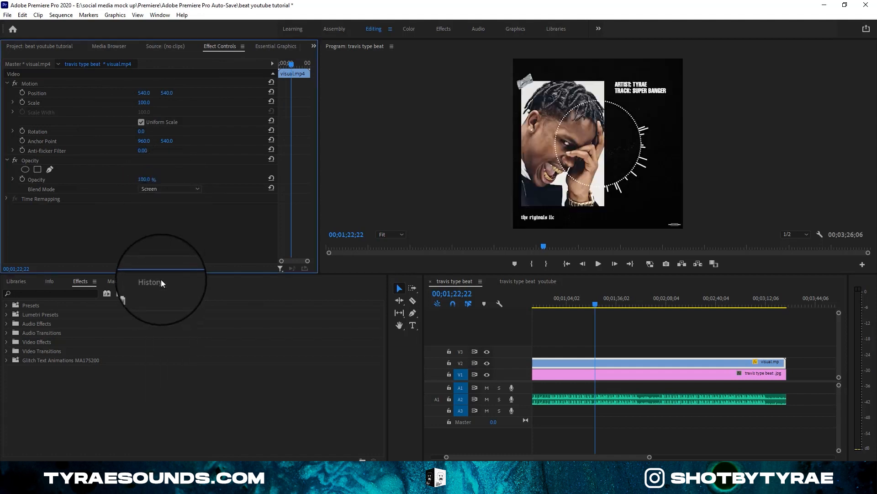
Scale the visualizer to 55 and position it at 802, 548, using a temporary vertical guide to align it with the track text.
{"action": "left_click_drag", "start_coordinate": [146, 105], "coordinate": [264, 76]}
{"action": "left_click_drag", "start_coordinate": [167, 93], "coordinate": [282, 78]}
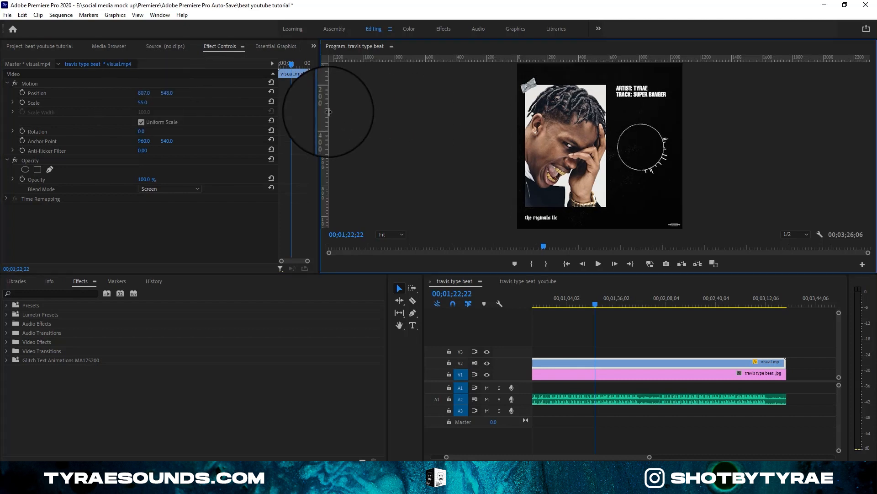
{"action": "left_click_drag", "start_coordinate": [325, 116], "coordinate": [617, 111]}
{"action": "left_click_drag", "start_coordinate": [144, 93], "coordinate": [142, 93]}
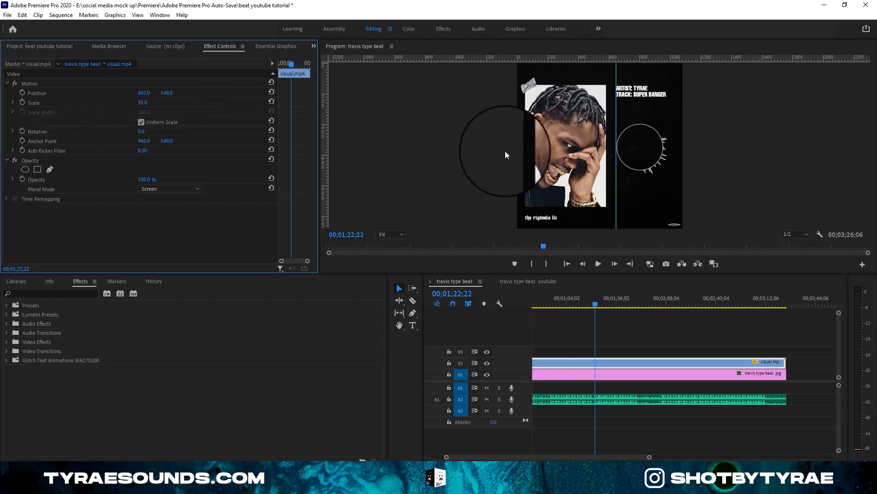
{"action": "left_click_drag", "start_coordinate": [616, 127], "coordinate": [37, 124]}
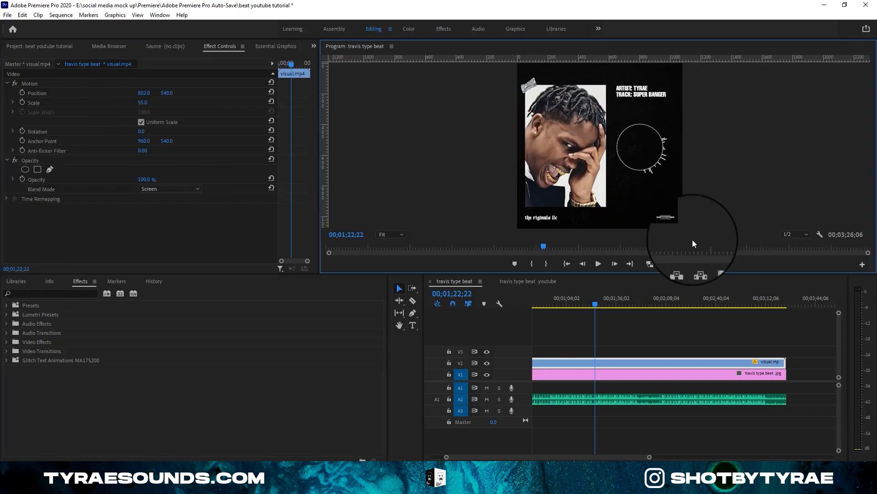
Preview the visualizer from the start and from about 40 seconds in, and set its vertical position to 560.
{"action": "key", "text": "Home"}
{"action": "left_click", "coordinate": [595, 262]}
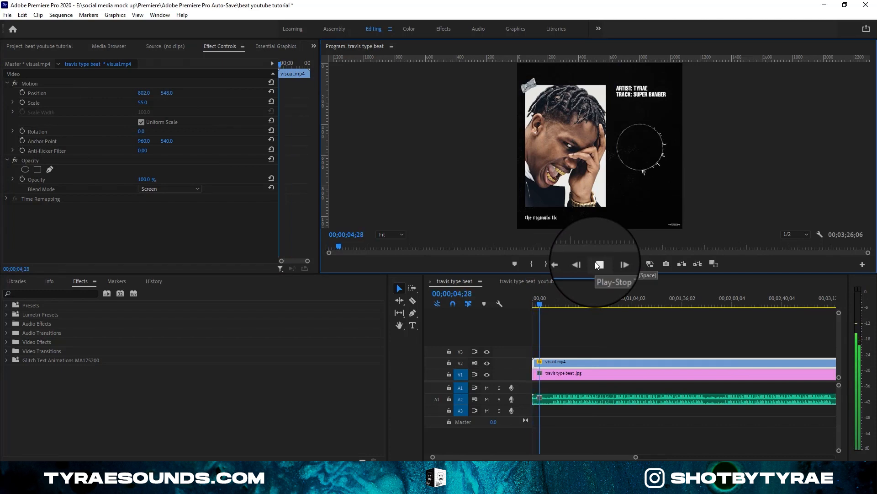
{"action": "left_click", "coordinate": [594, 304]}
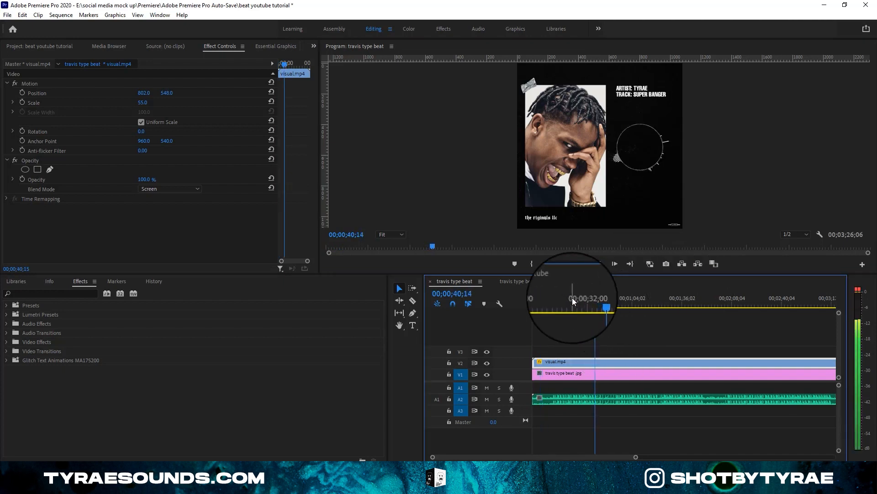
{"action": "key", "text": "space"}
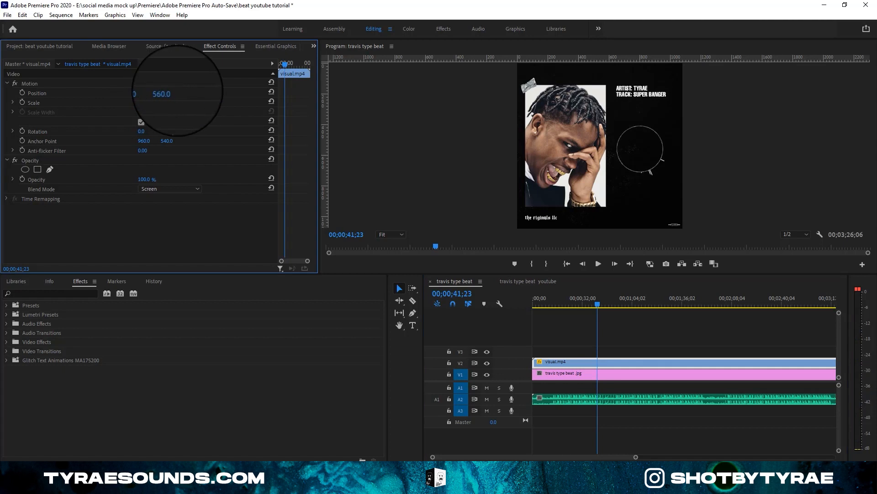
Extend travis type beat youtube.jpg to the end of the song in the YouTube sequence and return to the start.
{"action": "left_click", "coordinate": [515, 281]}
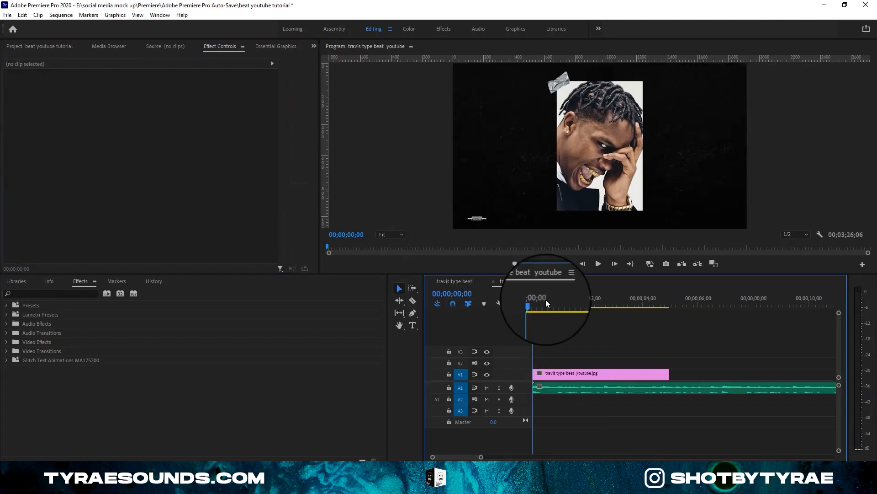
{"action": "left_click_drag", "start_coordinate": [482, 457], "coordinate": [640, 455]}
{"action": "left_click_drag", "start_coordinate": [544, 369], "coordinate": [830, 336]}
{"action": "left_click", "coordinate": [567, 264]}
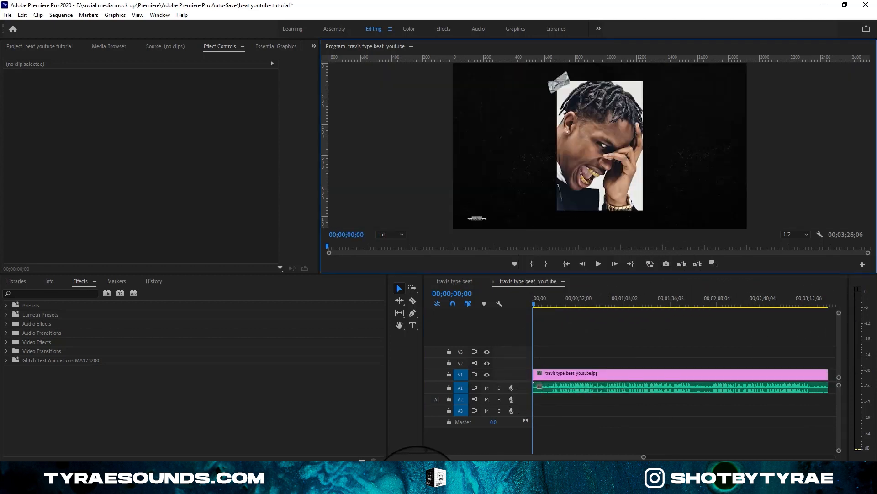
Import ELECTRIC_06.mp4 and place it at the start of V3 in the YouTube sequence.
{"action": "key", "text": "alt+Tab"}
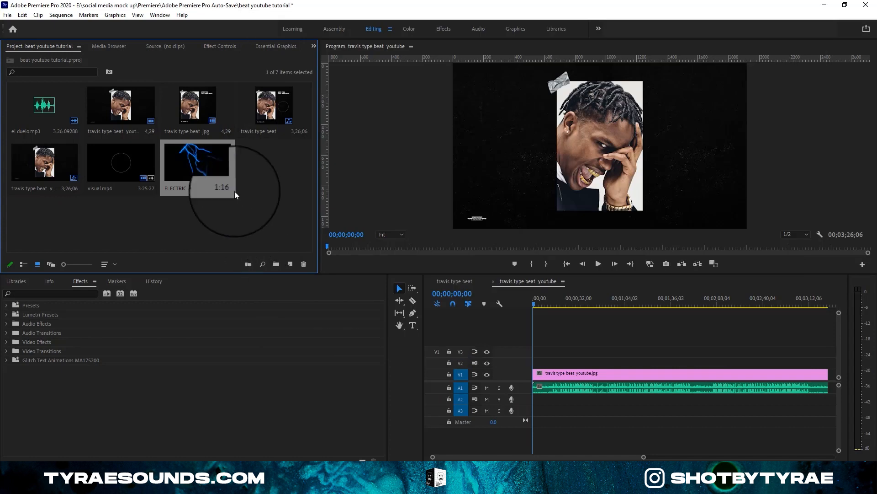
{"action": "left_click_drag", "start_coordinate": [214, 165], "coordinate": [535, 356]}
{"action": "left_click_drag", "start_coordinate": [643, 457], "coordinate": [577, 449]}
{"action": "left_click", "coordinate": [543, 350]}
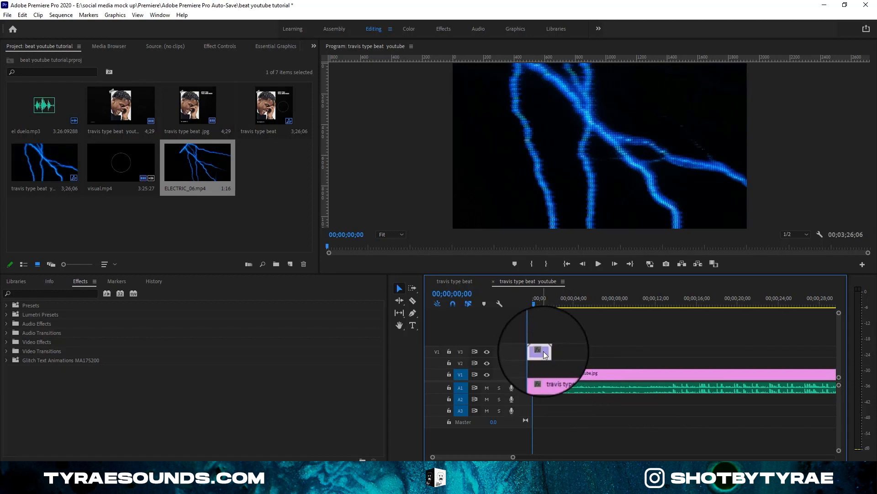
Move the playhead to the end of the lightning clip at 00;00;01;20 and target only track V3 for pasting.
{"action": "left_click", "coordinate": [550, 297]}
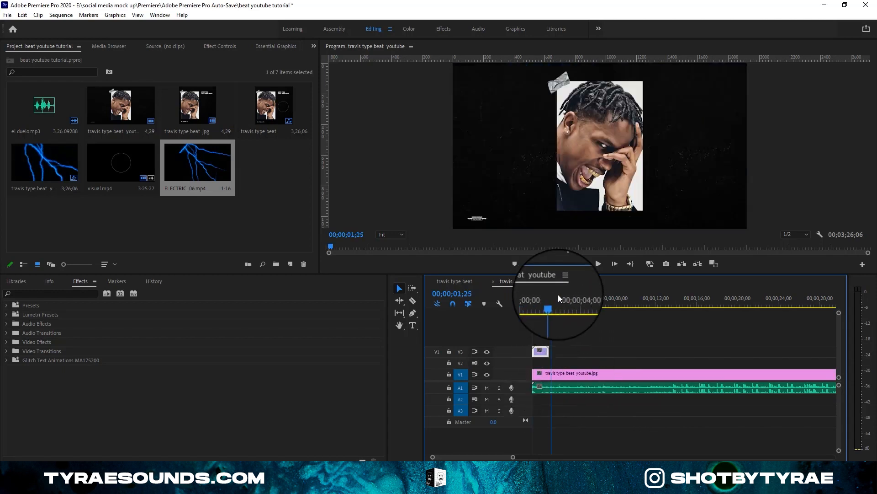
{"action": "left_click", "coordinate": [464, 373]}
{"action": "left_click", "coordinate": [459, 388]}
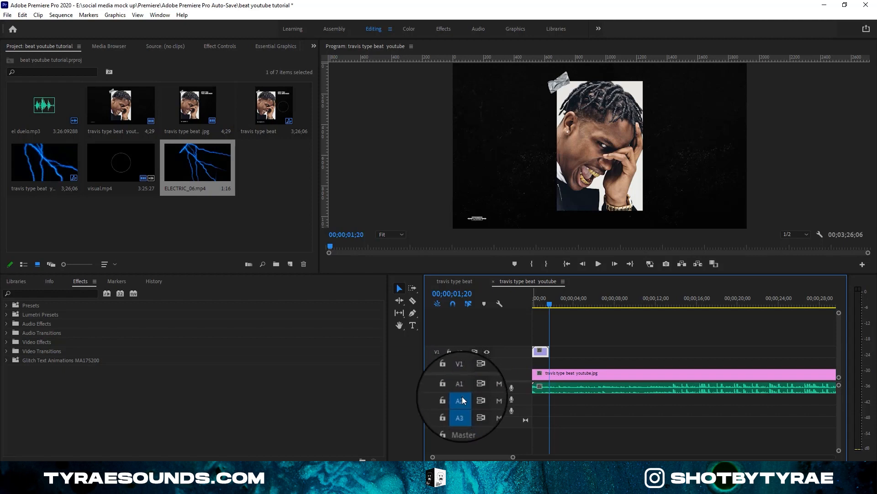
{"action": "left_click", "coordinate": [461, 399]}
{"action": "left_click", "coordinate": [461, 410]}
{"action": "left_click", "coordinate": [460, 352]}
Copy the ELECTRIC_06.mp4 clip and try pasting a few copies after it from 00;00;01;20.
{"action": "left_click_drag", "start_coordinate": [552, 355], "coordinate": [534, 353]}
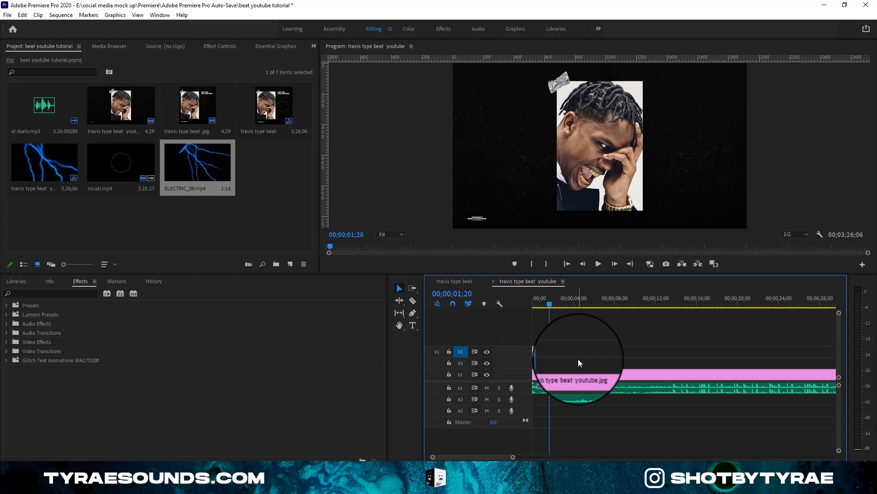
{"action": "right_click", "coordinate": [540, 351]}
{"action": "left_click", "coordinate": [575, 52]}
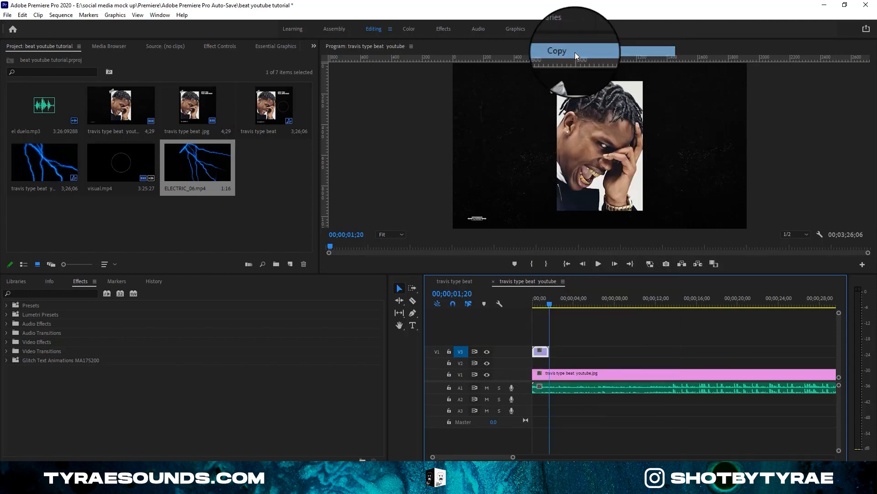
{"action": "left_click", "coordinate": [552, 305]}
{"action": "mouse_move", "coordinate": [550, 306]}
{"action": "left_mouse_down"}
{"action": "mouse_move", "coordinate": [571, 312]}
{"action": "mouse_move", "coordinate": [549, 322]}
{"action": "left_mouse_up"}
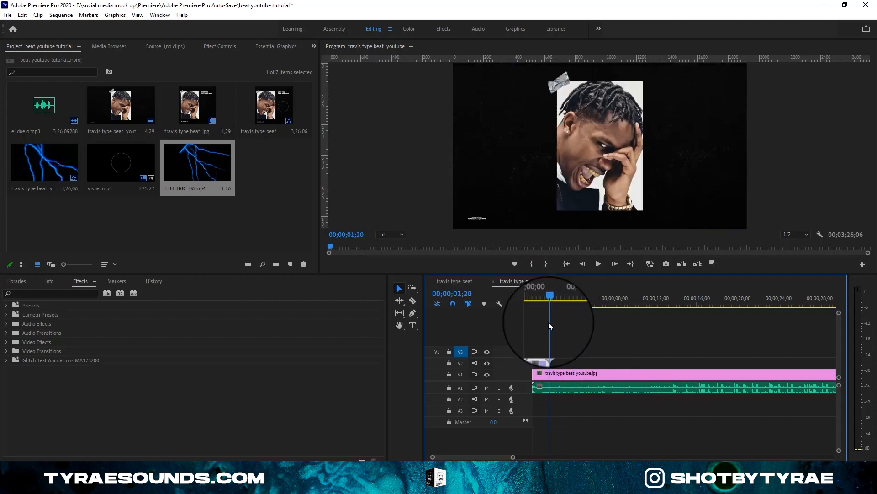
{"action": "key", "text": "space"}
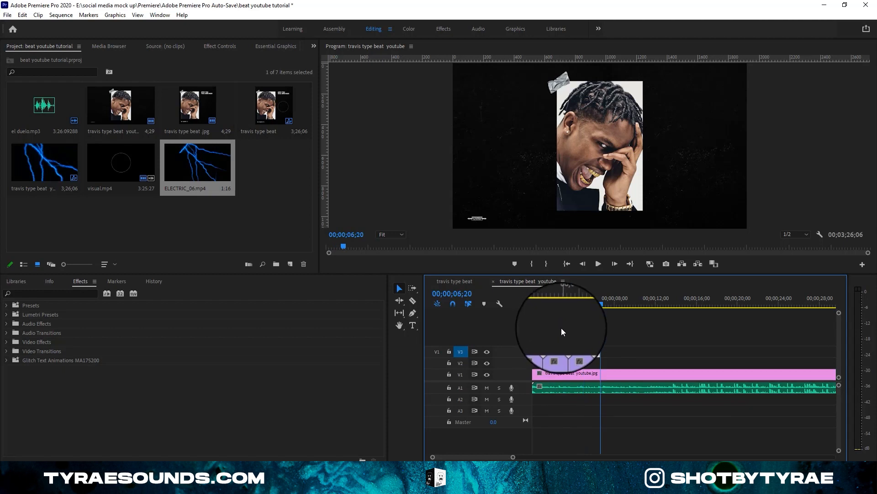
{"action": "key", "text": "space"}
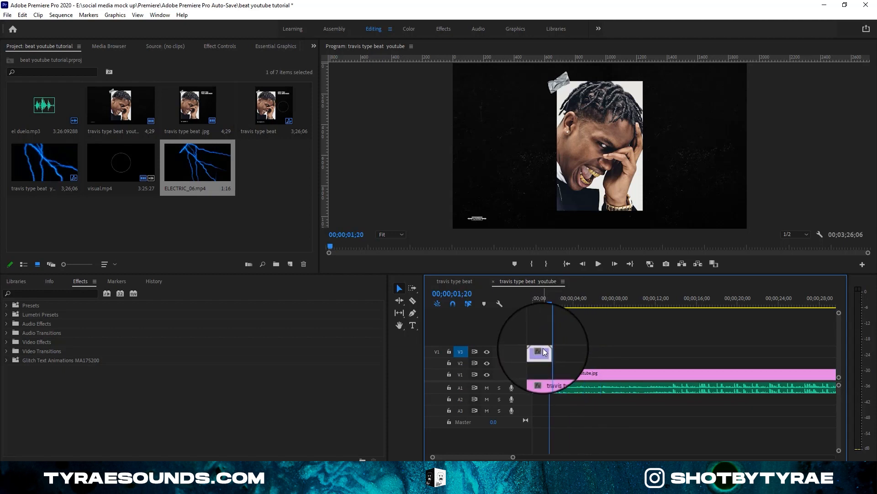
Set the ELECTRIC_06.mp4 clip to the sequence's frame size and its blend mode to Screen.
{"action": "left_click", "coordinate": [215, 47]}
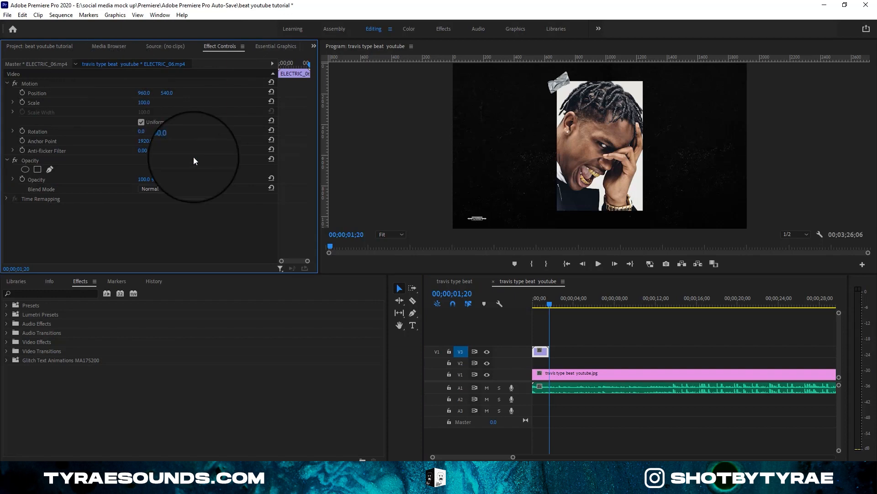
{"action": "left_click", "coordinate": [541, 303]}
{"action": "right_click", "coordinate": [542, 352]}
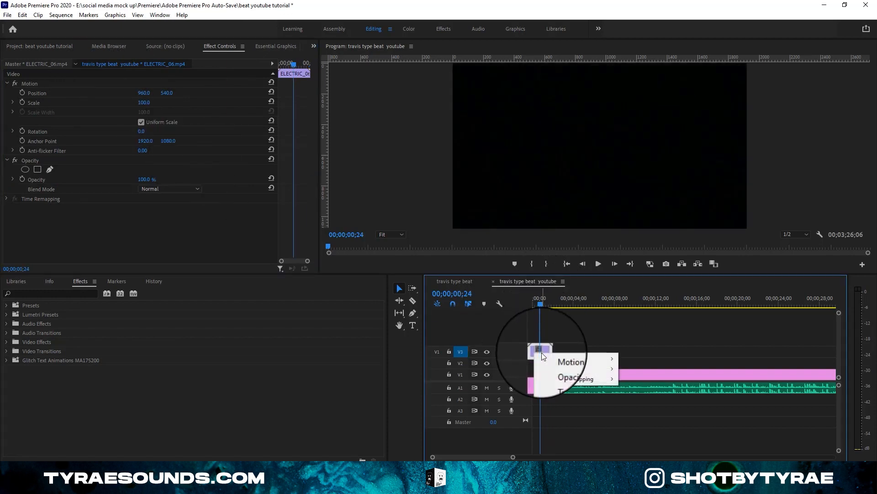
{"action": "left_click", "coordinate": [573, 331]}
{"action": "right_click", "coordinate": [545, 351]}
{"action": "left_click", "coordinate": [568, 378]}
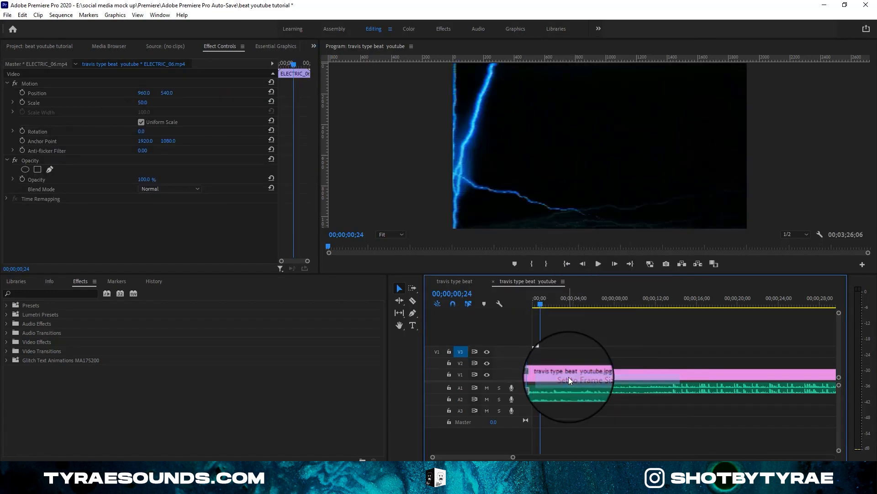
{"action": "left_click", "coordinate": [176, 190]}
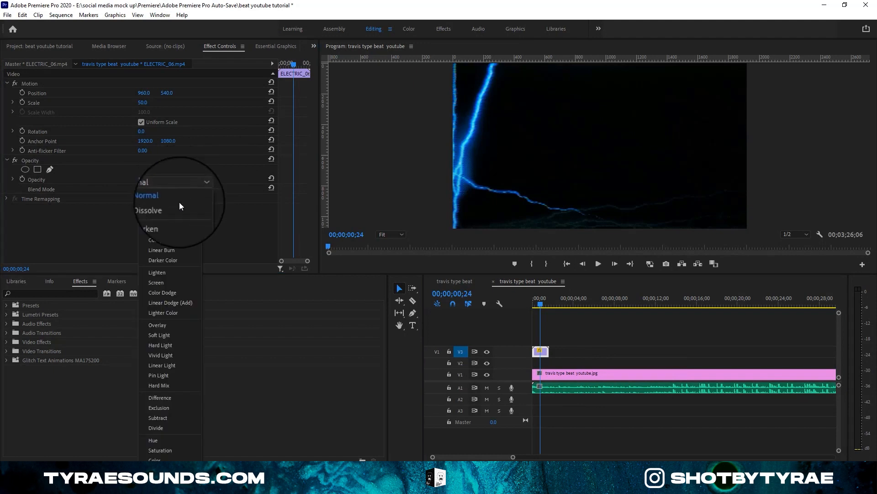
{"action": "left_click", "coordinate": [174, 280]}
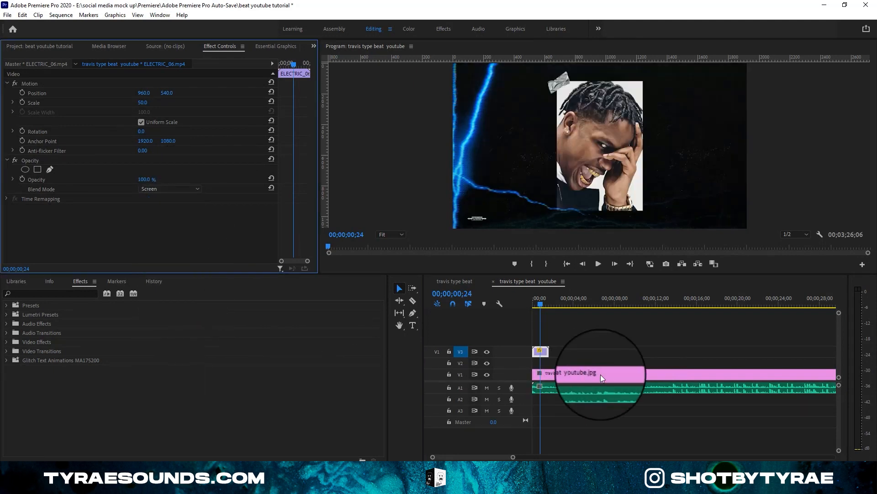
Paste copies of the lightning clip back to back on V3 from 00;00;01;20 up to 00;00;25;00.
{"action": "left_click", "coordinate": [544, 306]}
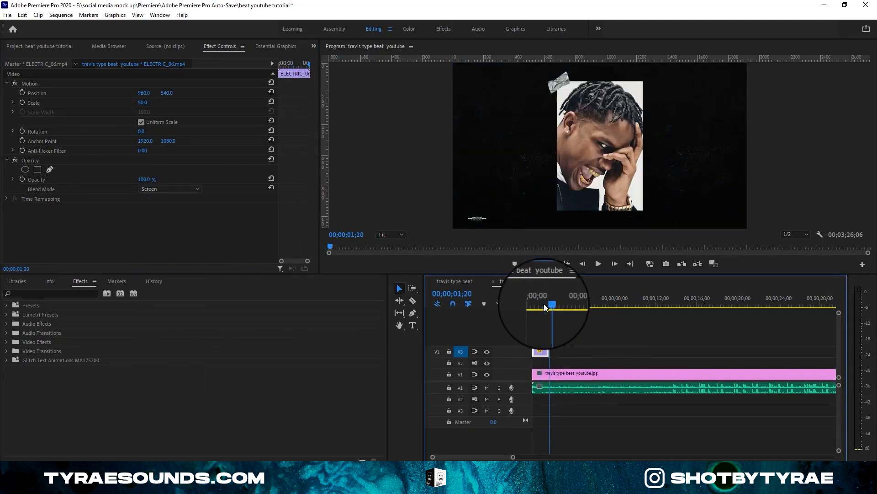
{"action": "key", "text": "ctrl+v"}
{"action": "key", "text": "ctrl+v"}
{"action": "key", "text": "ctrl+v"}
{"action": "key", "text": "ctrl+v"}
{"action": "key", "text": "ctrl+v"}
{"action": "key", "text": "ctrl+v"}
{"action": "key", "text": "ctrl+v"}
{"action": "key", "text": "ctrl+v"}
{"action": "key", "text": "ctrl+v"}
{"action": "key", "text": "ctrl+v"}
{"action": "key", "text": "ctrl+v"}
{"action": "key", "text": "ctrl+v"}
{"action": "key", "text": "ctrl+v"}
{"action": "key", "text": "ctrl+v"}
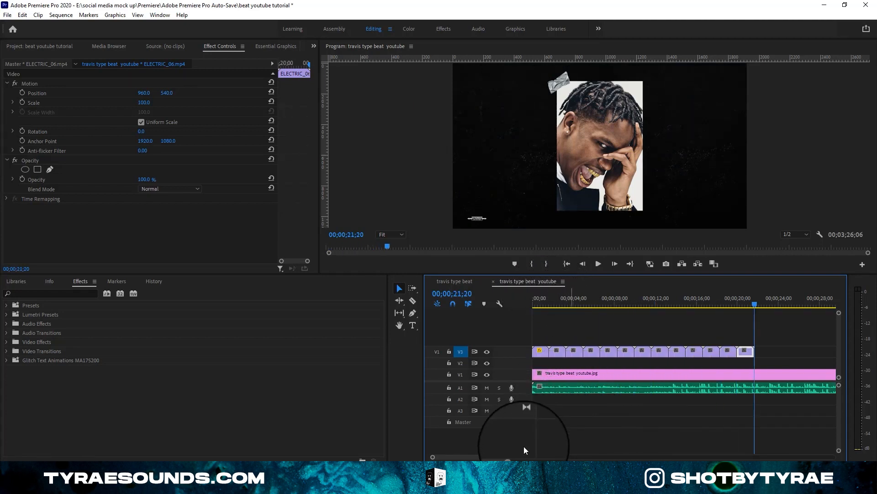
Select the row of lightning clips and paste the whole block repeatedly on V3 until it covers the song's length.
{"action": "left_click_drag", "start_coordinate": [805, 335], "coordinate": [536, 366]}
{"action": "left_click_drag", "start_coordinate": [513, 456], "coordinate": [525, 457]}
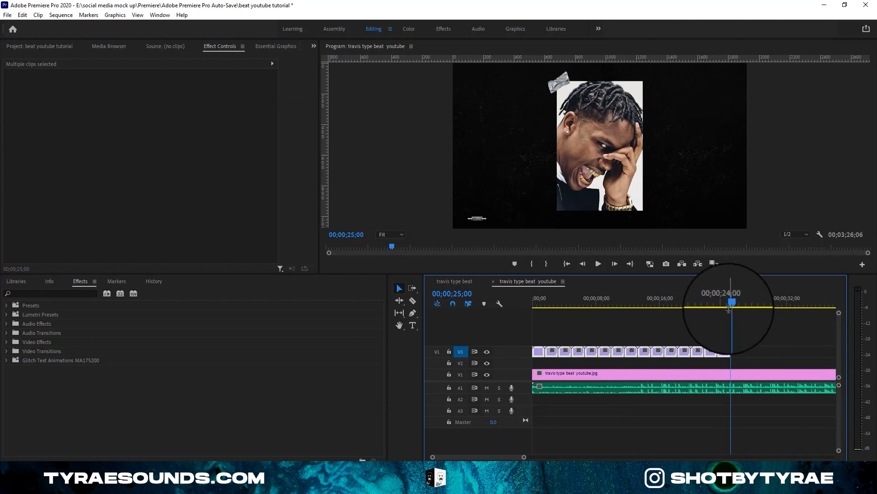
{"action": "key", "text": "ctrl+v"}
{"action": "key", "text": "ctrl+v"}
{"action": "key", "text": "ctrl+v"}
{"action": "left_click_drag", "start_coordinate": [566, 456], "coordinate": [716, 460]}
{"action": "key", "text": "ctrl+v"}
{"action": "key", "text": "ctrl+v"}
{"action": "key", "text": "ctrl+v"}
{"action": "key", "text": "ctrl+v"}
{"action": "key", "text": "ctrl+v"}
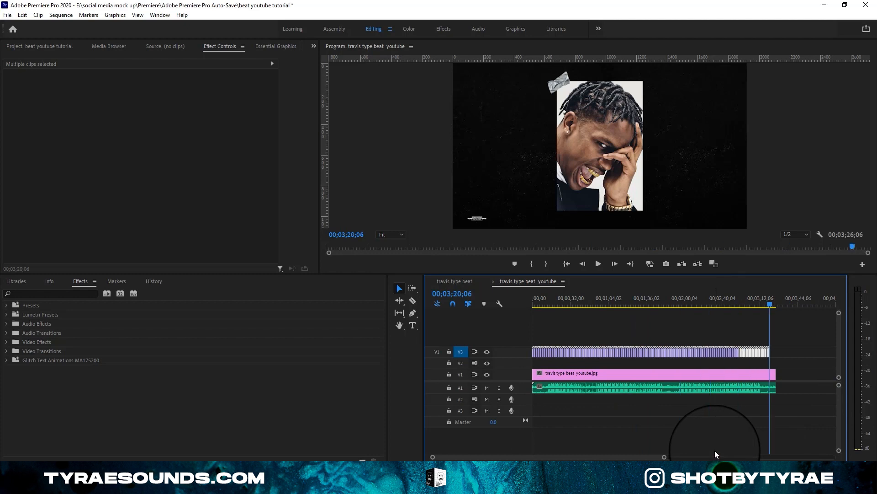
Delete the surplus lightning clips that run past the end of the song on V3.
{"action": "left_click_drag", "start_coordinate": [432, 457], "coordinate": [500, 457]}
{"action": "left_click_drag", "start_coordinate": [748, 332], "coordinate": [619, 363]}
{"action": "key", "text": "Delete"}
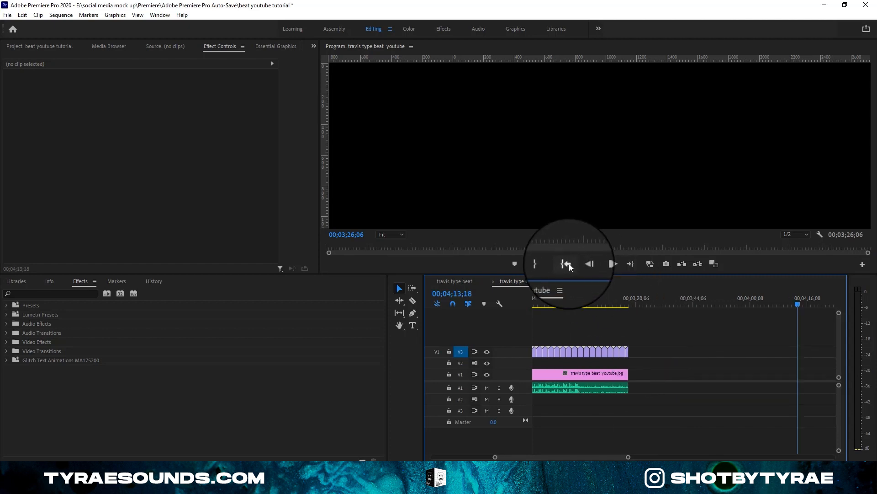
Play the travis type beat youtube sequence from its start, and check the lightning overlay at 00;00;36;20.
{"action": "left_click", "coordinate": [569, 264]}
{"action": "left_click", "coordinate": [591, 266]}
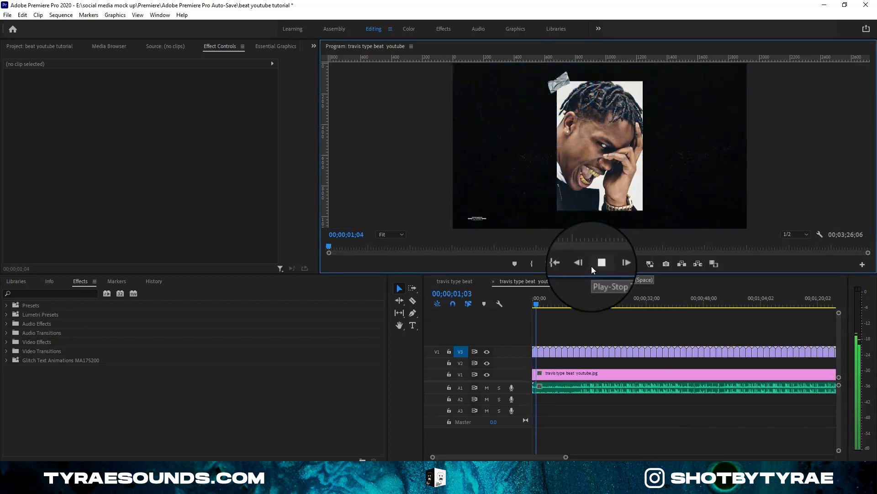
{"action": "left_click_drag", "start_coordinate": [566, 457], "coordinate": [661, 457]}
{"action": "left_click", "coordinate": [572, 303]}
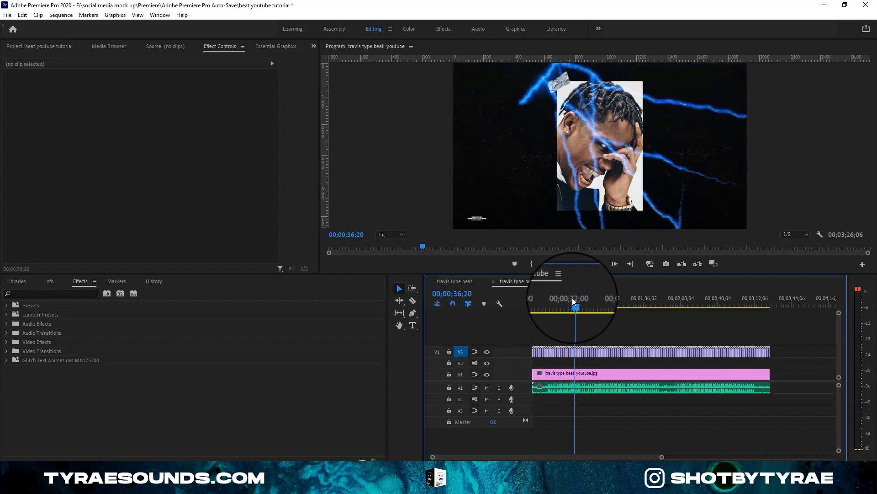
In the travis type beat sequence, place ELECTRIC_06.mp4 at the start of V3 and fit it to the frame size.
{"action": "left_click", "coordinate": [467, 280]}
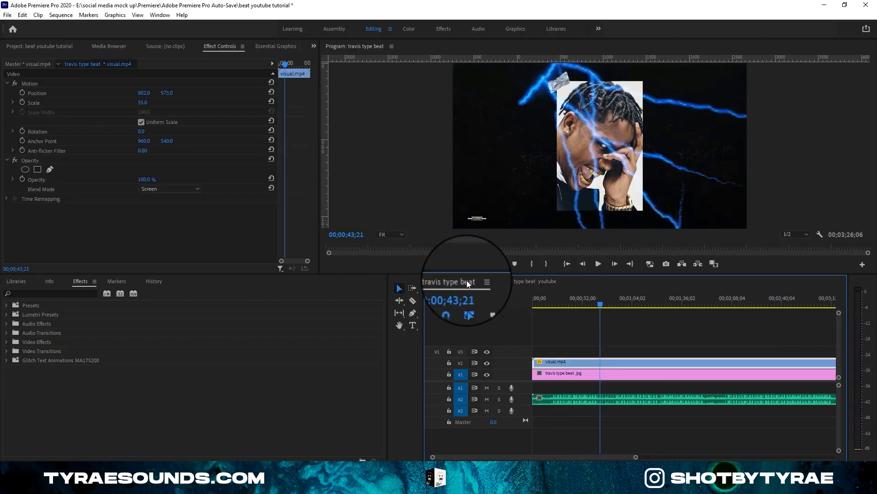
{"action": "left_click", "coordinate": [24, 45]}
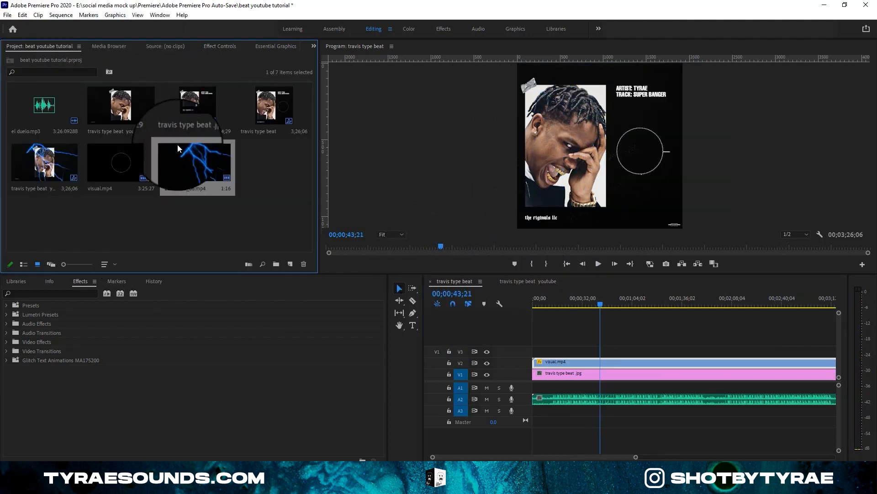
{"action": "left_click", "coordinate": [534, 302]}
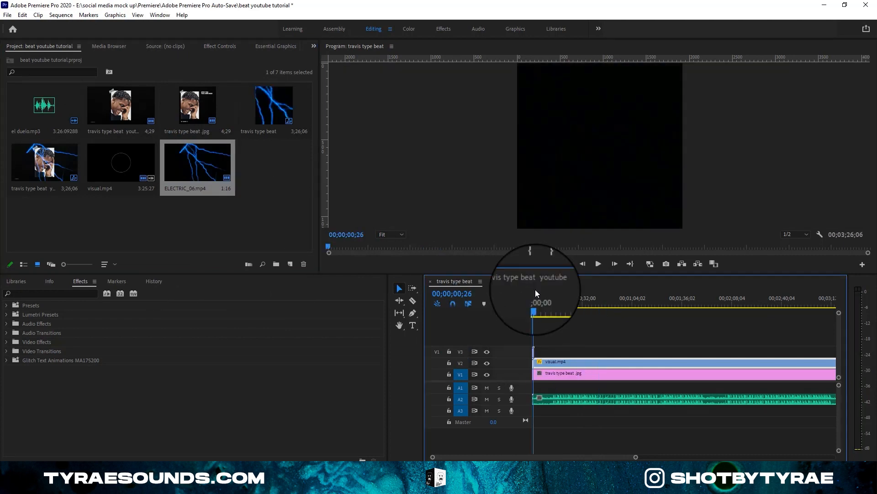
{"action": "right_click", "coordinate": [540, 373]}
{"action": "left_click", "coordinate": [569, 377]}
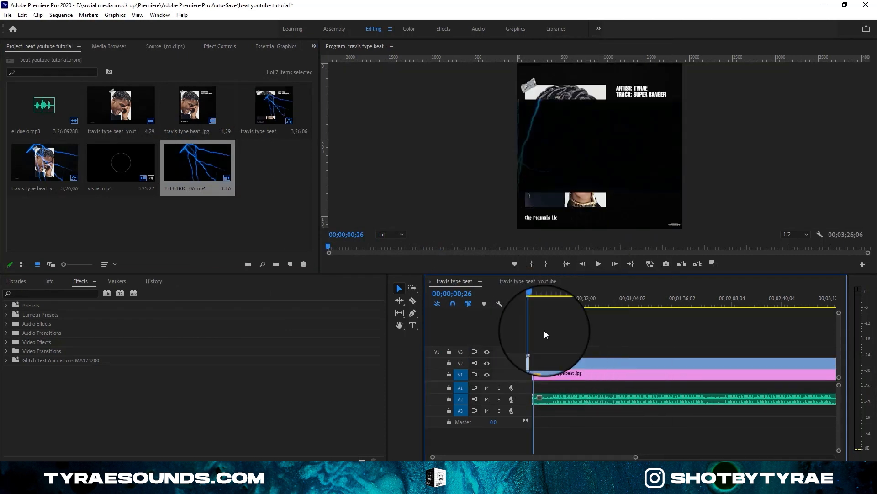
Set the ELECTRIC_06.mp4 clip's blend mode to Screen and preview the sequence from the beginning.
{"action": "left_click", "coordinate": [223, 46]}
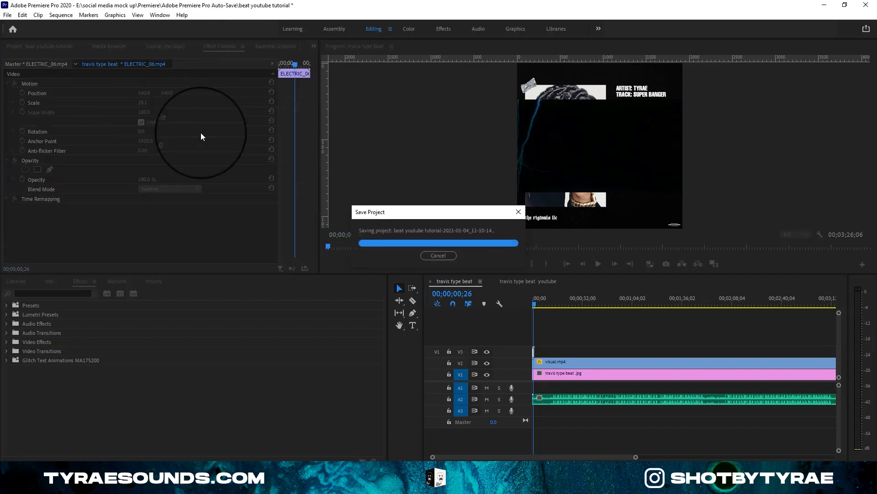
{"action": "left_click", "coordinate": [177, 189]}
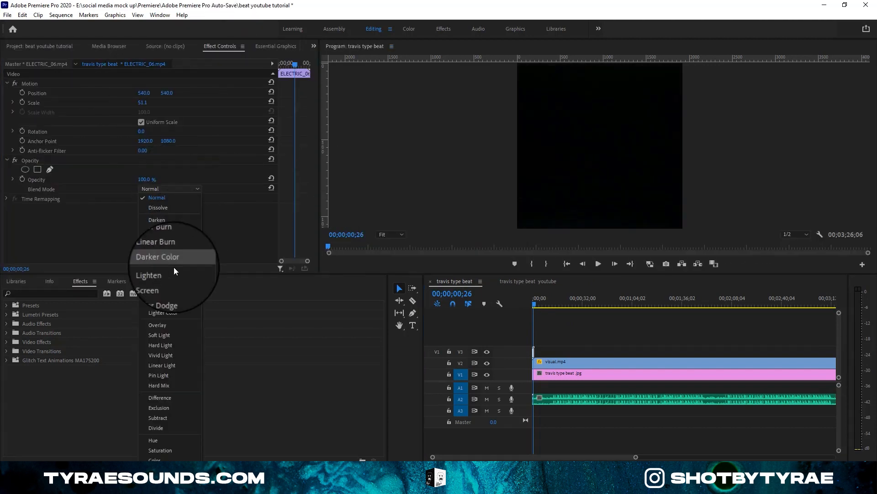
{"action": "left_click", "coordinate": [174, 311]}
{"action": "left_click", "coordinate": [568, 263]}
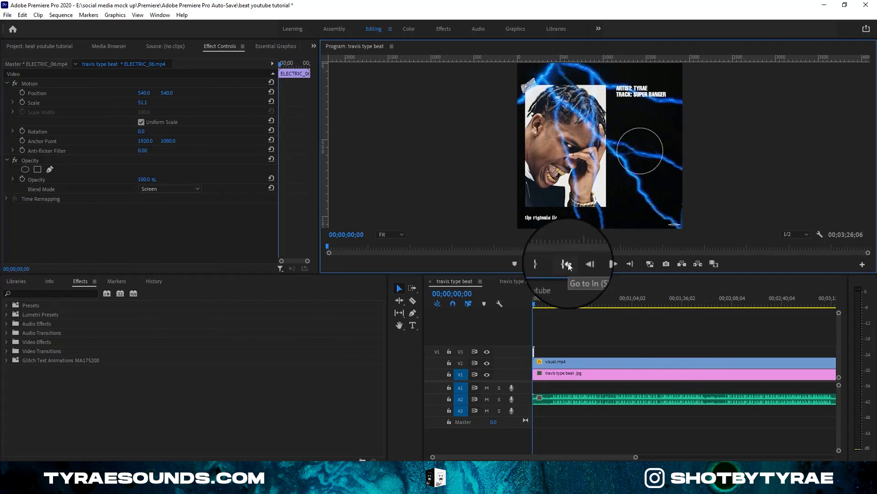
{"action": "key", "text": "space"}
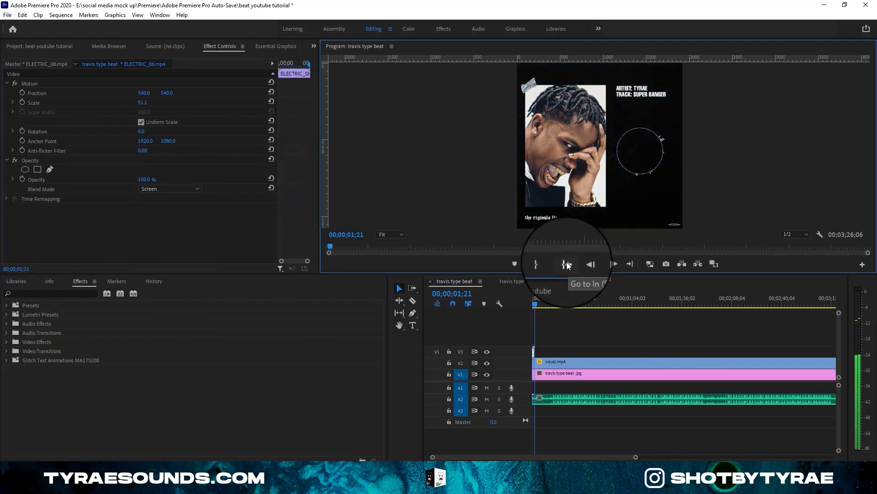
{"action": "key", "text": "space"}
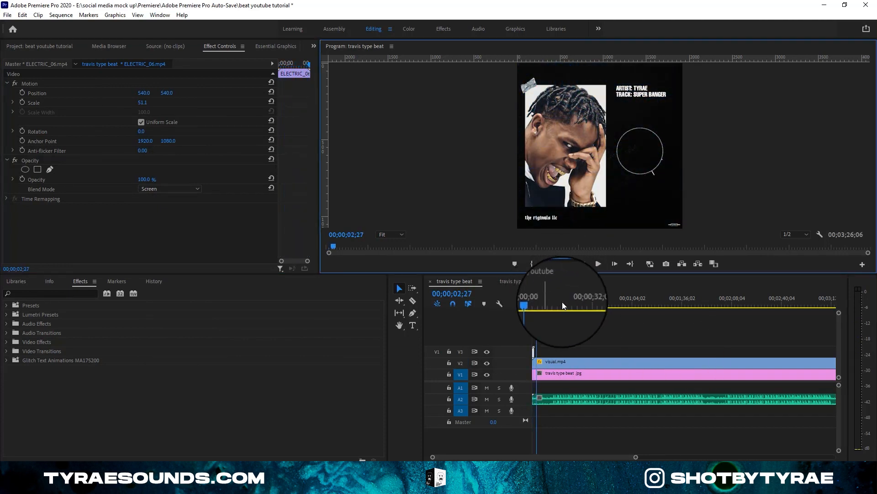
Paste the copied block of lightning clips on V3 at about 00;00;43 with only V3 targeted, and play back that section.
{"action": "left_click", "coordinate": [460, 355]}
{"action": "left_click", "coordinate": [464, 375]}
{"action": "left_click_drag", "start_coordinate": [571, 301], "coordinate": [600, 300]}
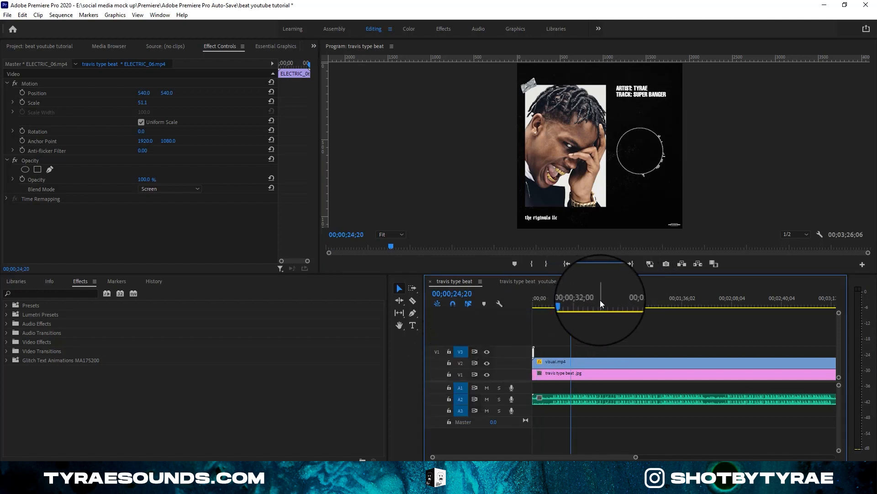
{"action": "key", "text": "ctrl+v"}
{"action": "left_click", "coordinate": [595, 299]}
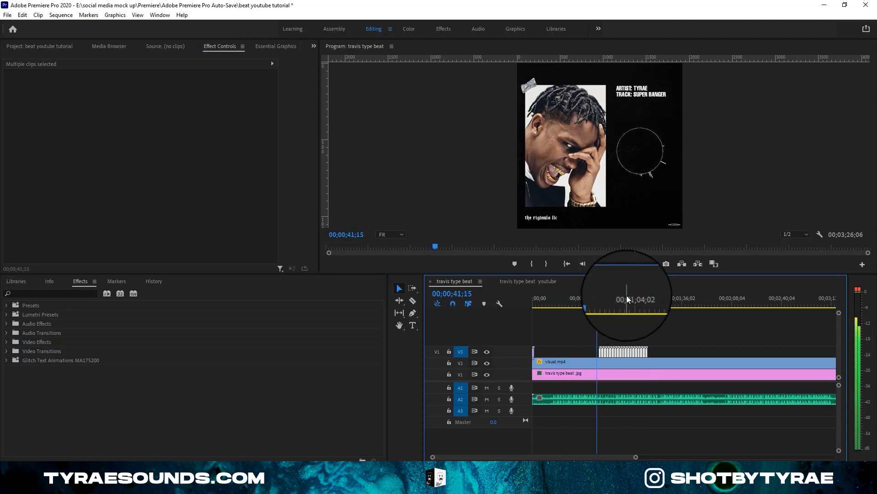
{"action": "left_click", "coordinate": [611, 299]}
{"action": "key", "text": "space"}
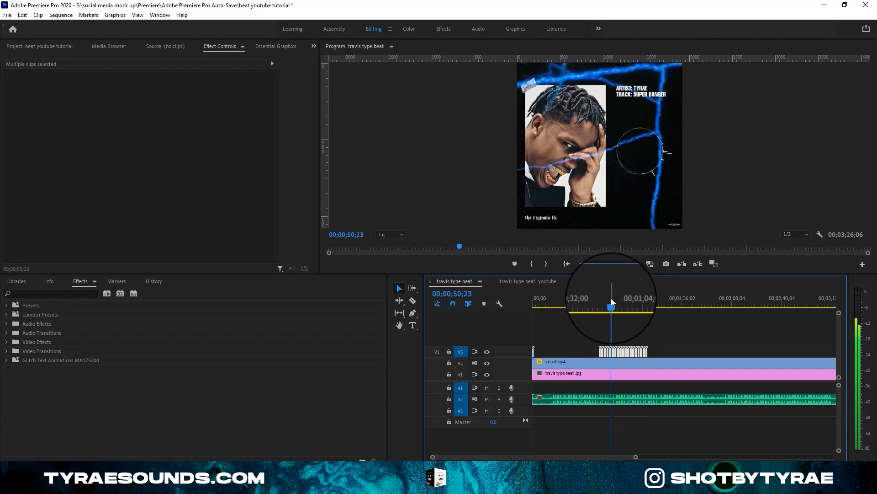
Delete the single lightning clip at the very start of V3.
{"action": "left_click", "coordinate": [533, 353]}
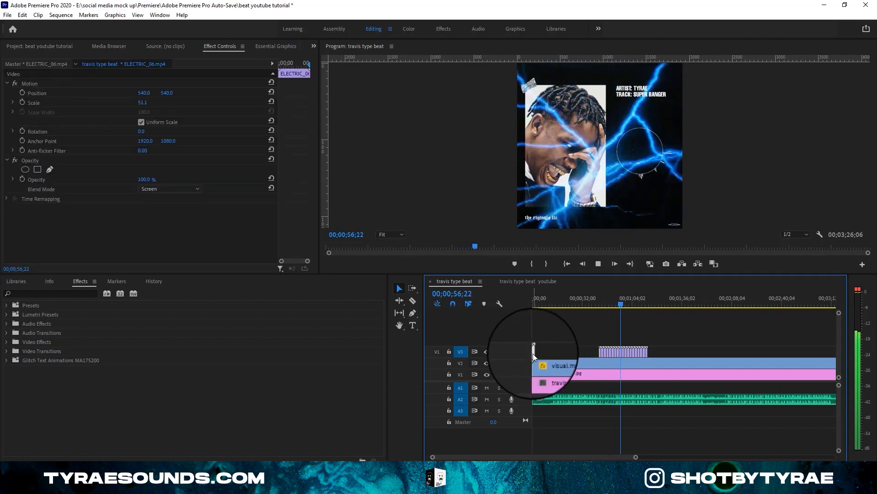
{"action": "key", "text": "Delete"}
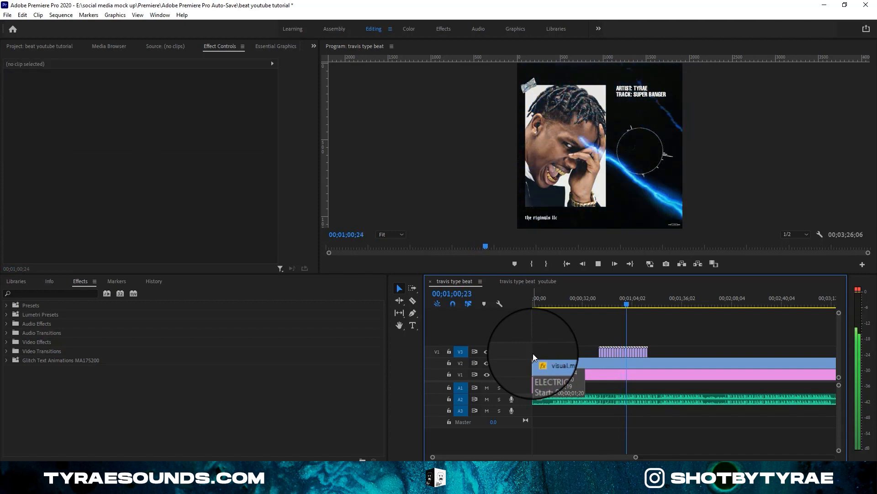
Review the media export settings of the travis type beat sequence, including format, preset and audio bitrate, and close them without exporting.
{"action": "left_click", "coordinate": [526, 281]}
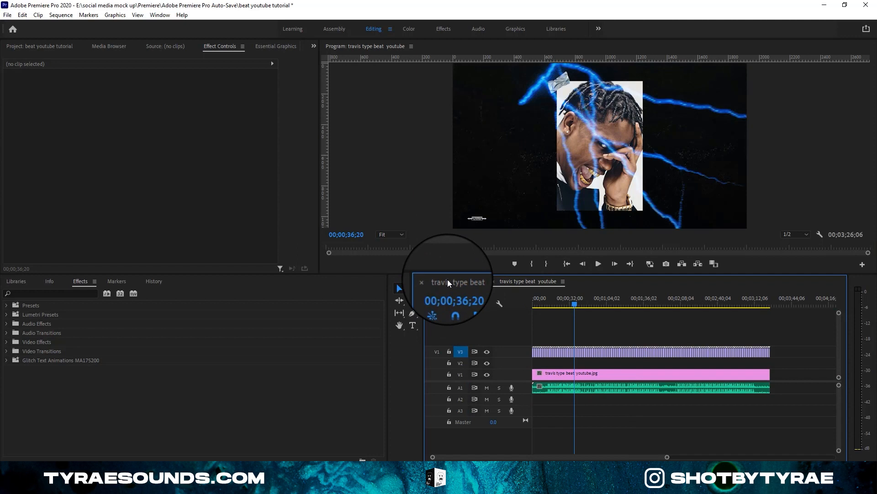
{"action": "left_click", "coordinate": [447, 280]}
{"action": "left_click", "coordinate": [13, 17]}
{"action": "mouse_move", "coordinate": [77, 297]}
{"action": "left_click", "coordinate": [186, 301]}
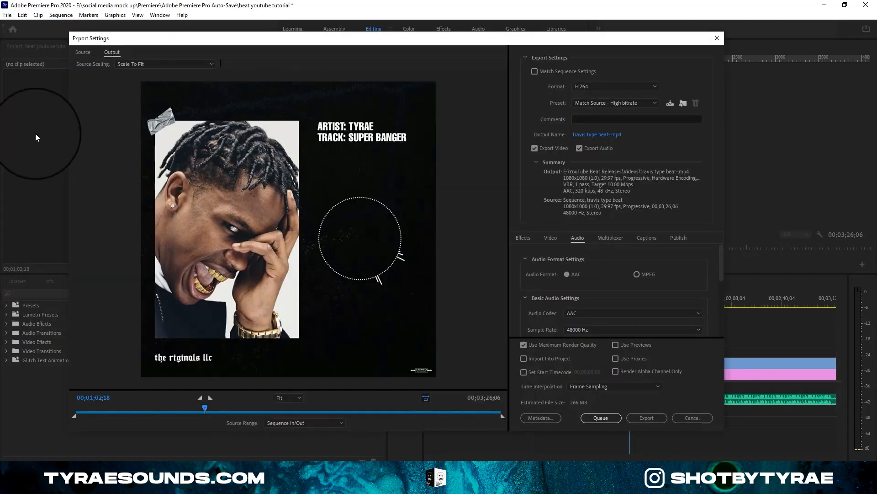
{"action": "left_click", "coordinate": [601, 103]}
{"action": "left_click", "coordinate": [601, 103]}
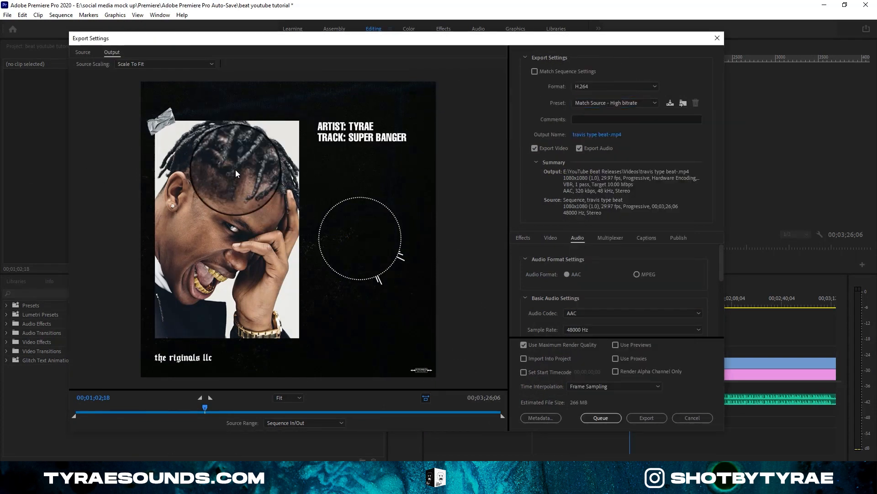
{"action": "left_click", "coordinate": [617, 86]}
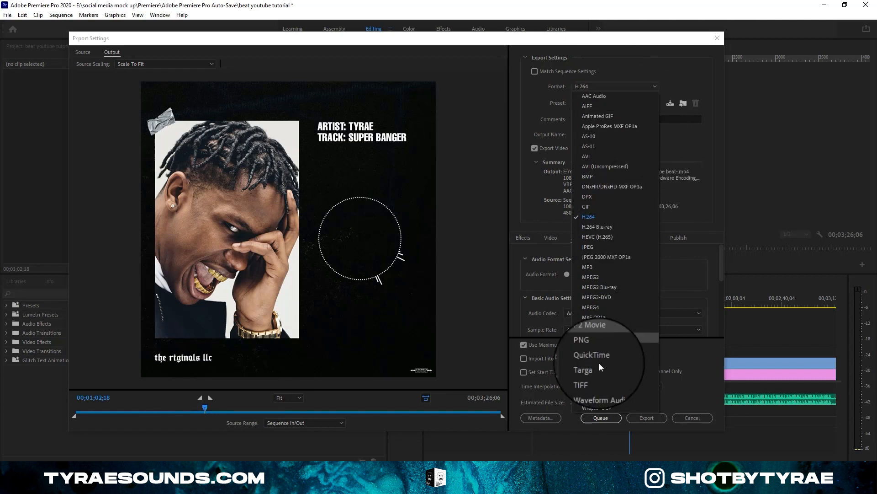
{"action": "left_click", "coordinate": [678, 65]}
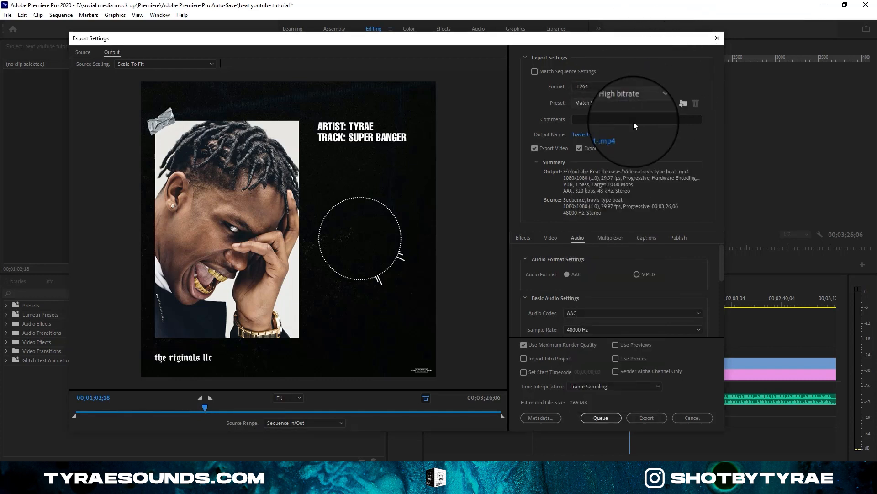
{"action": "scroll", "coordinate": [718, 297], "scroll_direction": "down", "scroll_amount": 4}
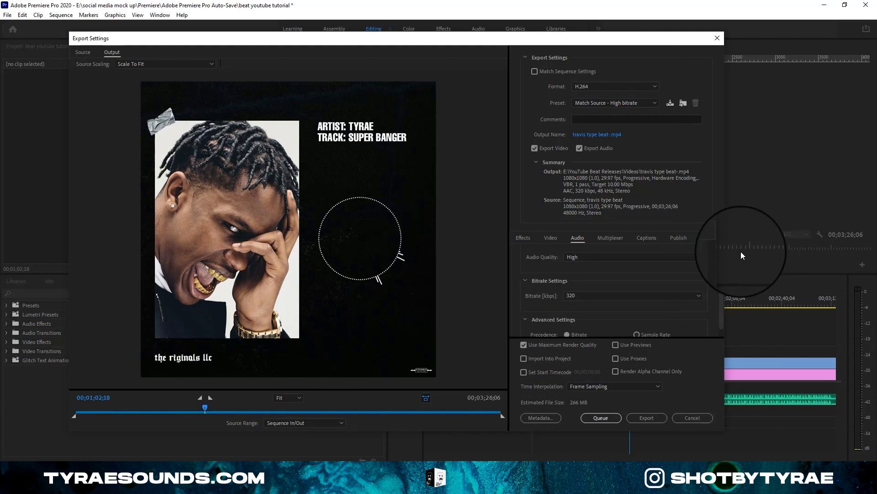
{"action": "scroll", "coordinate": [706, 280], "scroll_direction": "down", "scroll_amount": 2}
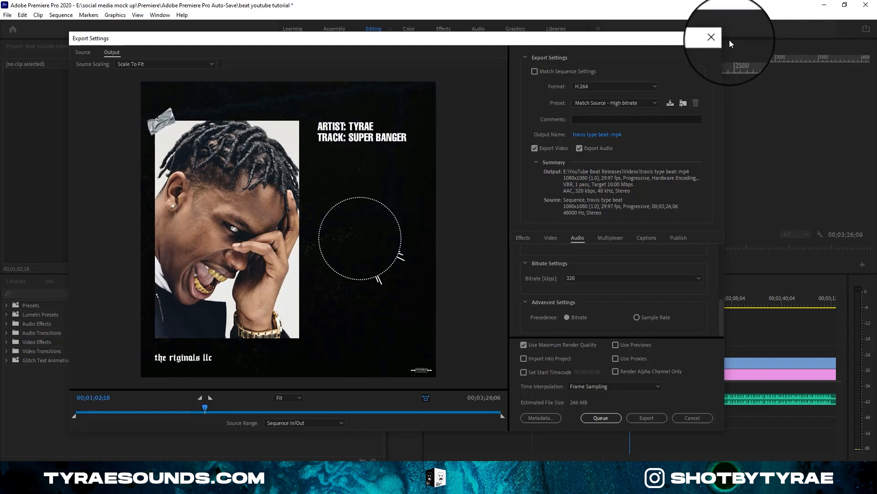
{"action": "left_click", "coordinate": [717, 38]}
Review the media export settings of the travis type beat youtube sequence down to the audio bitrate, and close them without exporting.
{"action": "left_click", "coordinate": [523, 281]}
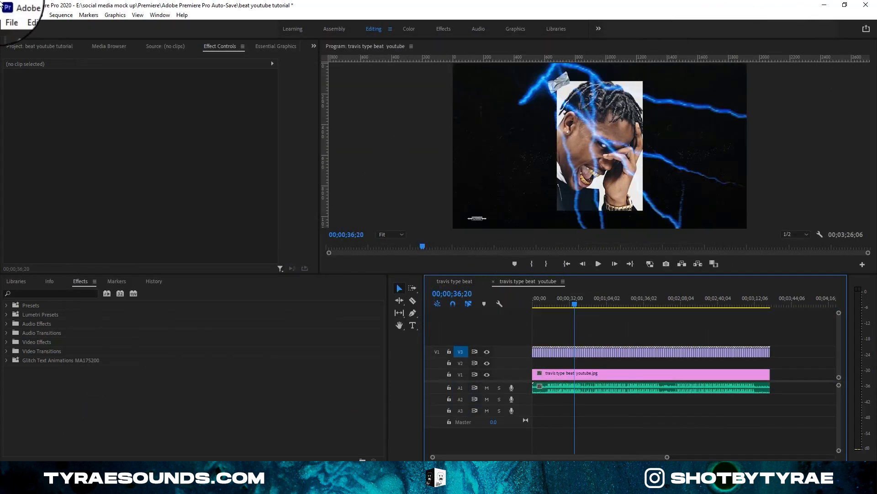
{"action": "left_click", "coordinate": [7, 15]}
{"action": "mouse_move", "coordinate": [61, 300]}
{"action": "left_click", "coordinate": [169, 297]}
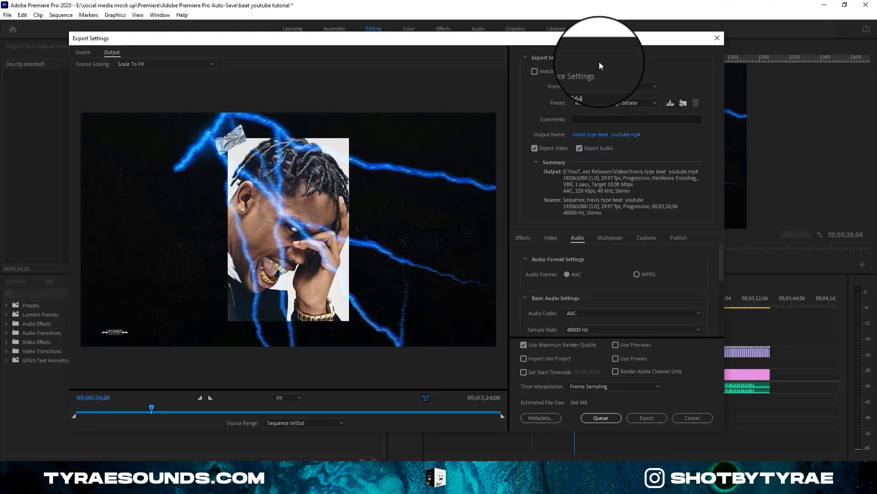
{"action": "left_click_drag", "start_coordinate": [721, 255], "coordinate": [723, 330]}
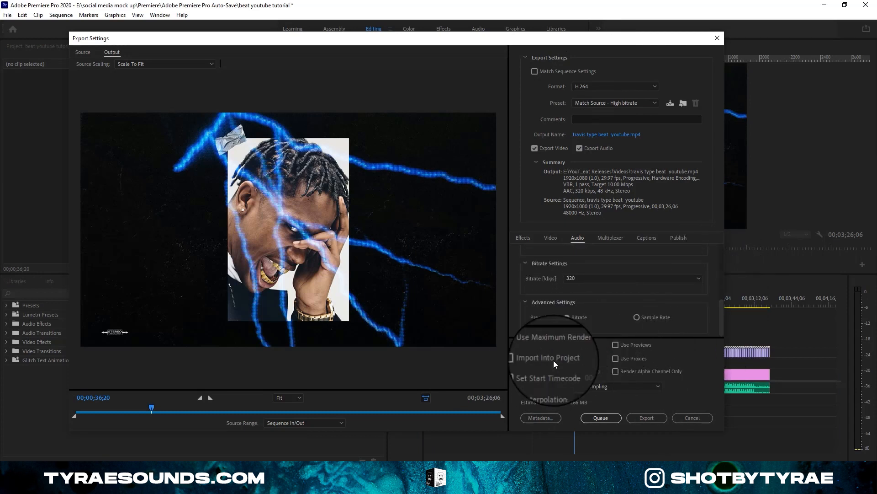
{"action": "left_click", "coordinate": [714, 36]}
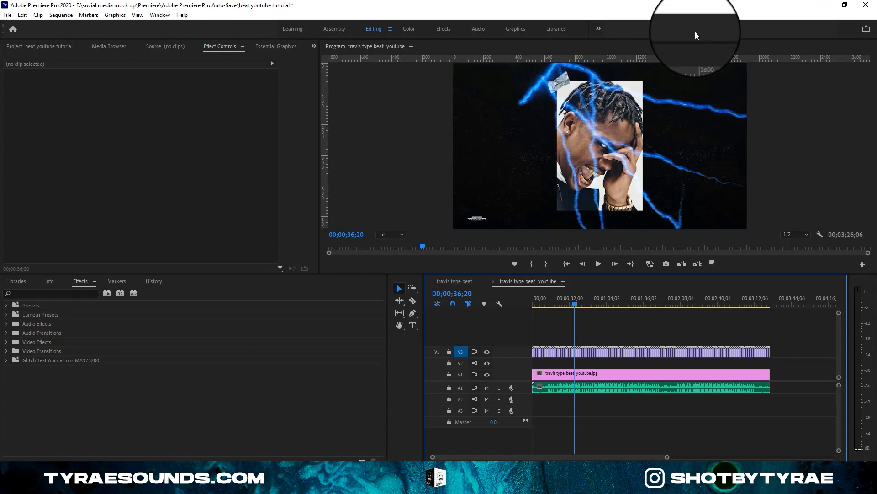